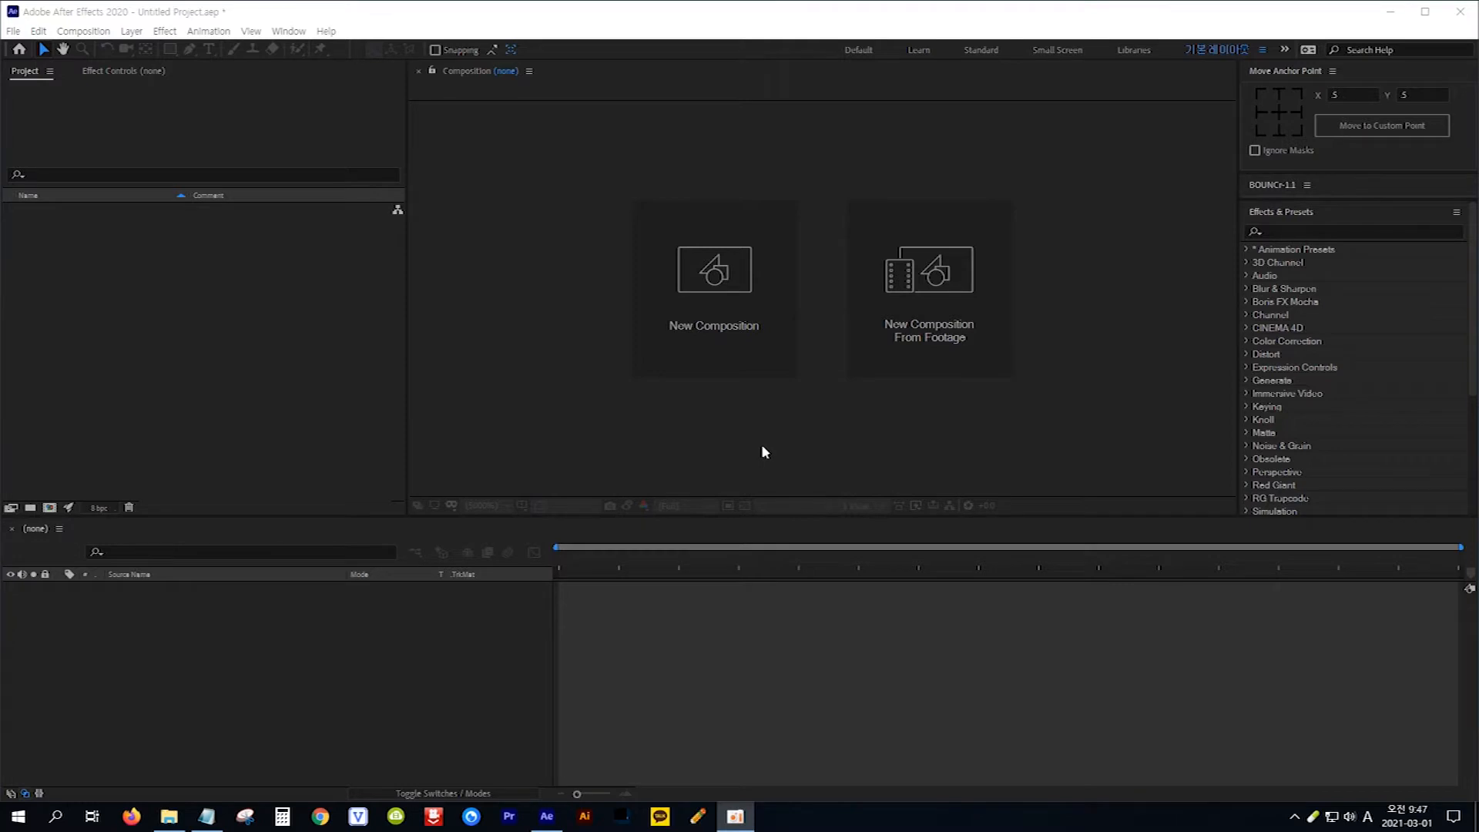
Create a 1920×1080, 29.97 fps, 10-second composition named '라이트가 지나가는 마크 모션'.
left_click(730, 302)
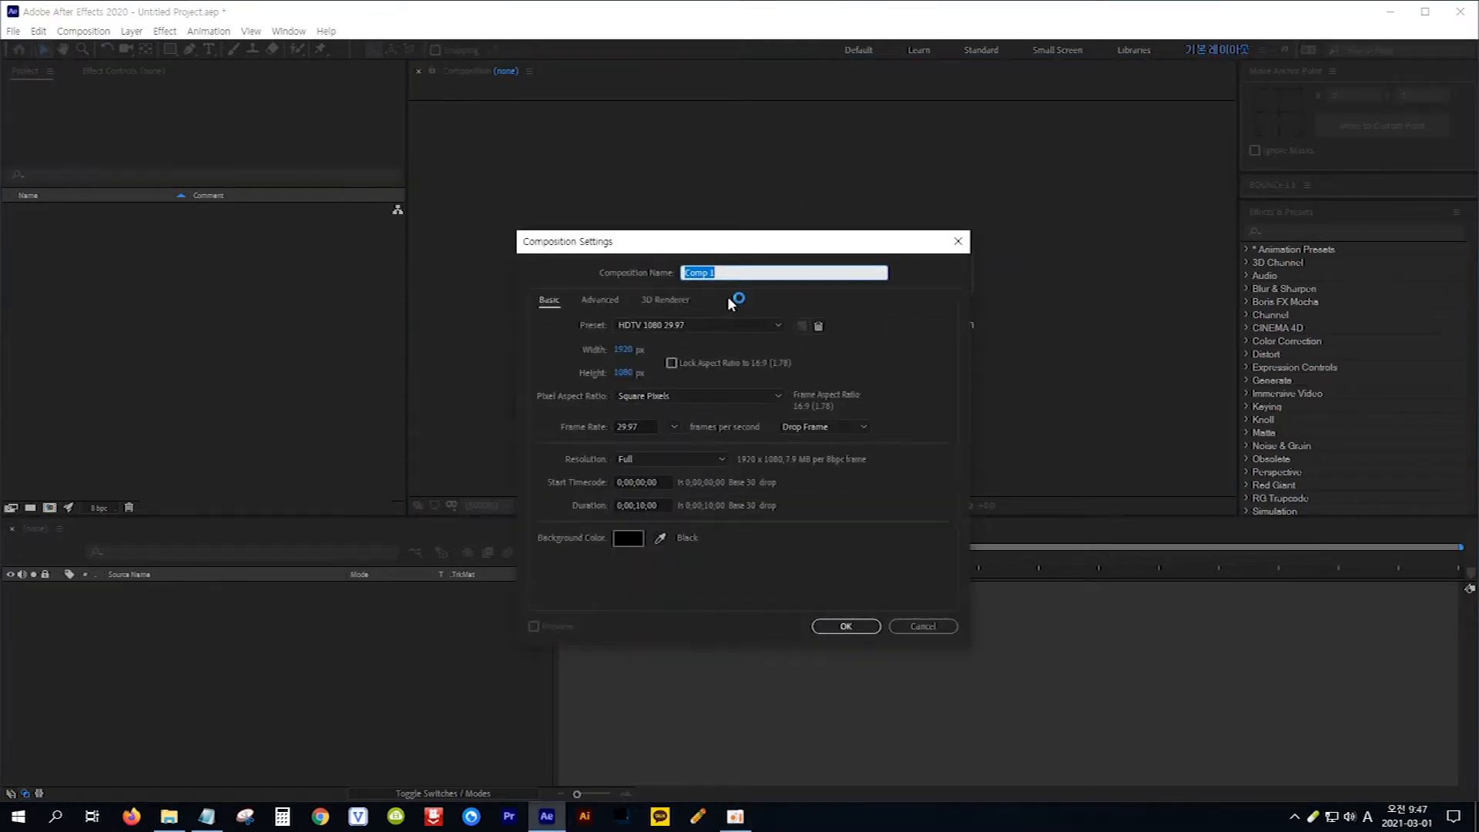
type("라이트가 지나가는 마크 모션")
left_click(854, 627)
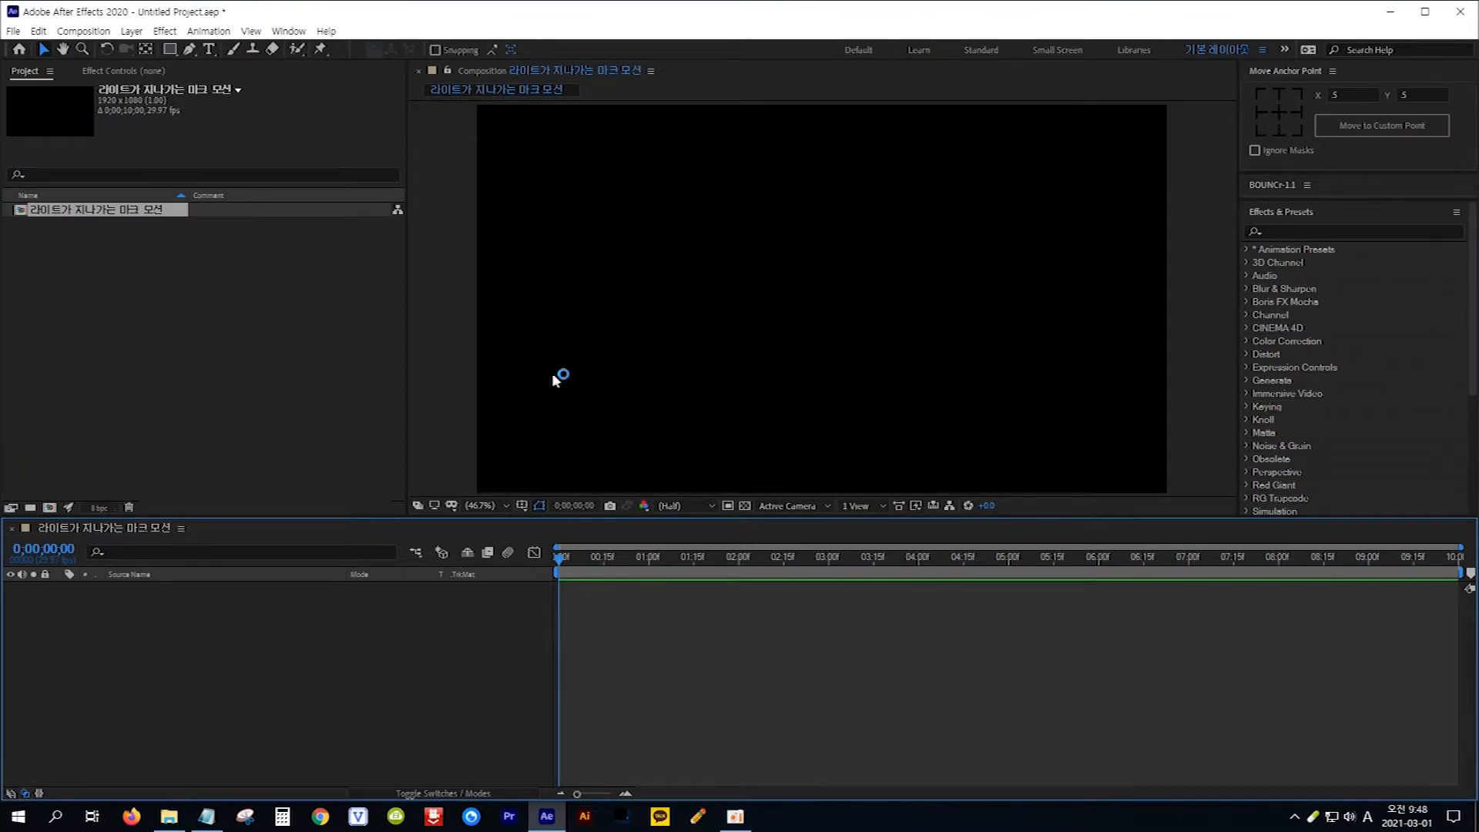
Add a full-frame solid layer named 배경 coloured dark navy #050034.
left_click(131, 31)
mouse_move(155, 51)
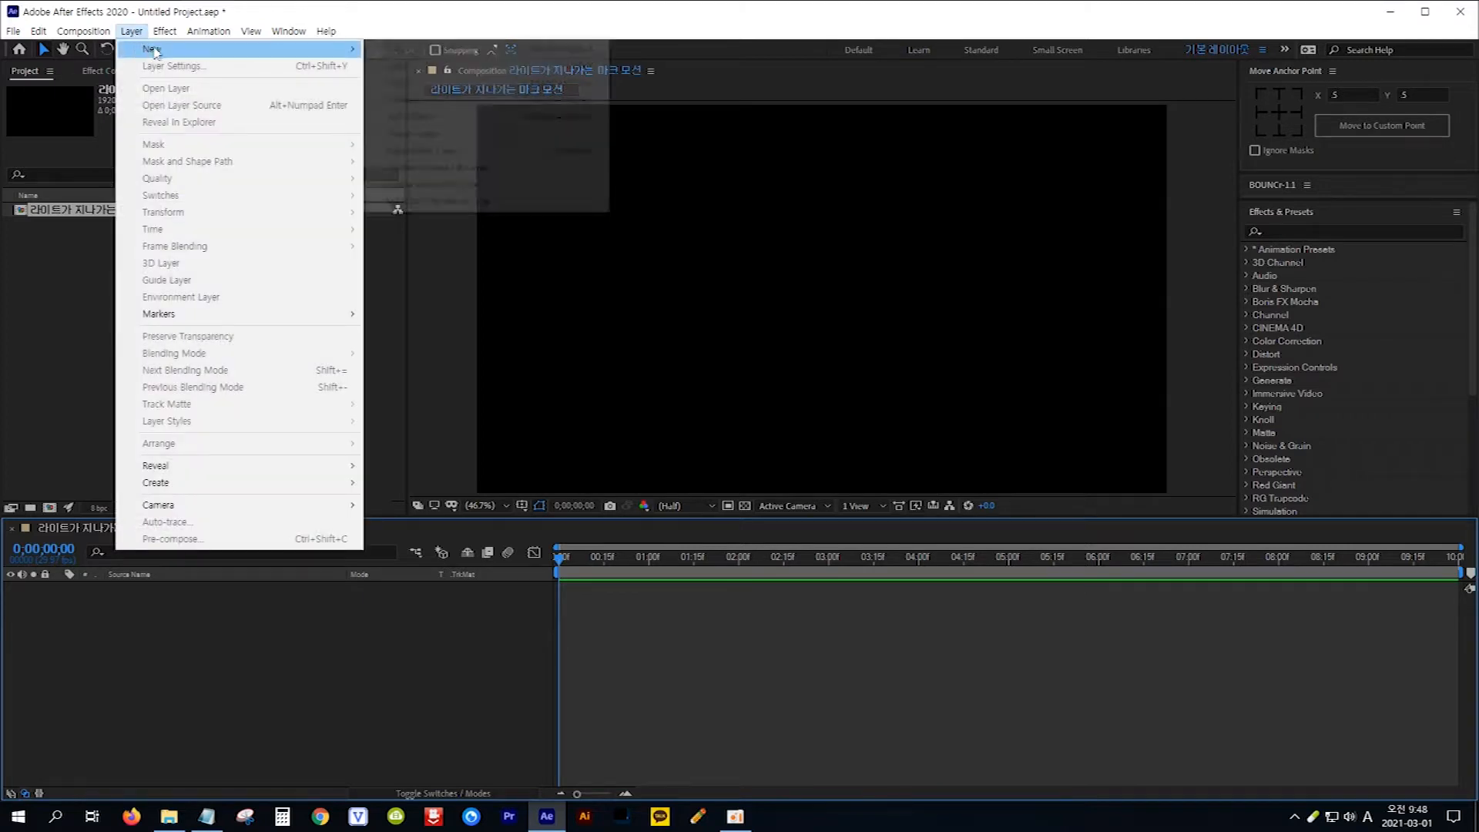
left_click(401, 67)
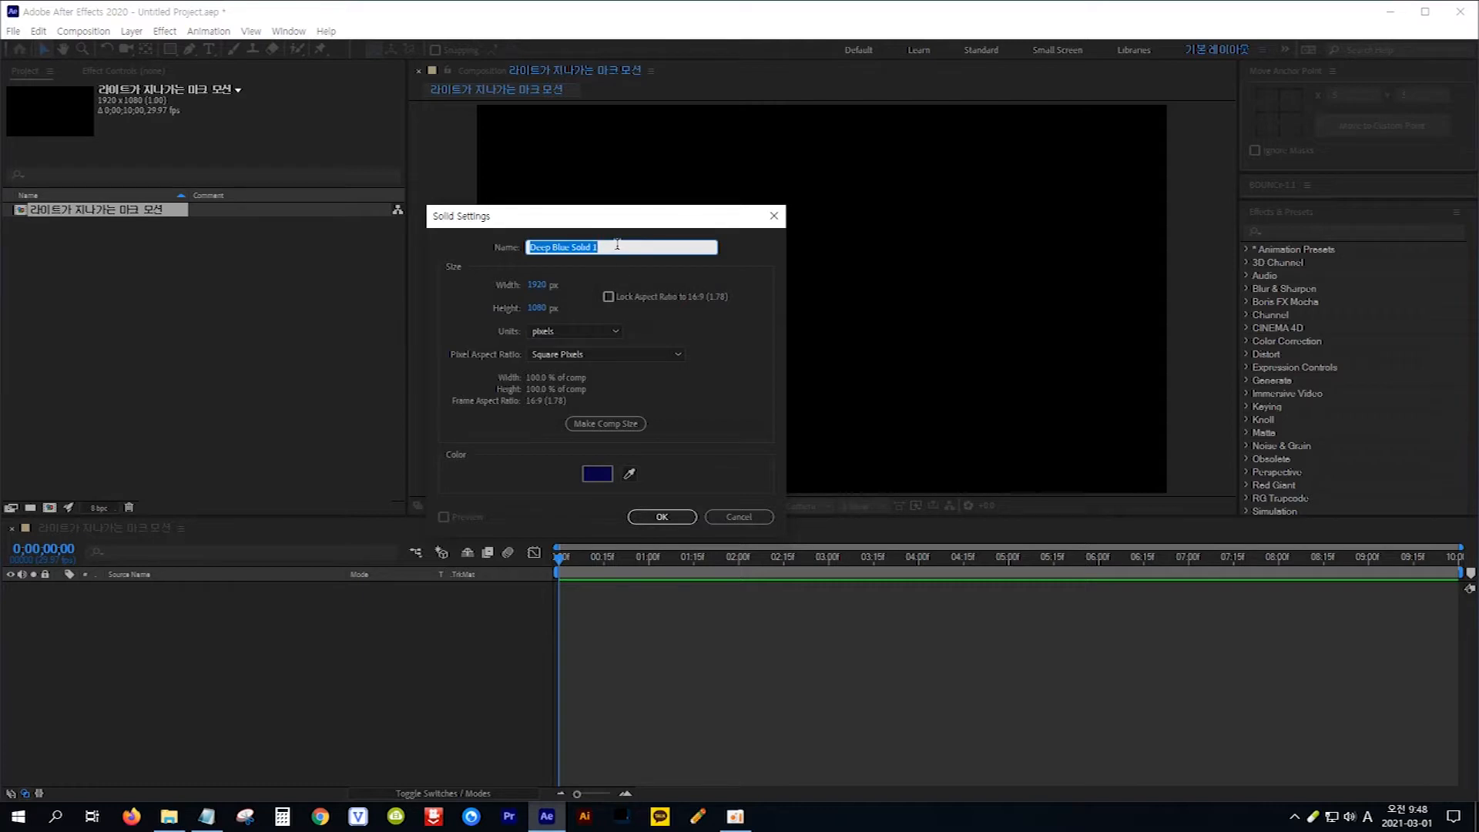
key("Hangul")
type("배경")
left_click(600, 474)
left_click(797, 608)
left_click_drag(797, 608, 803, 618)
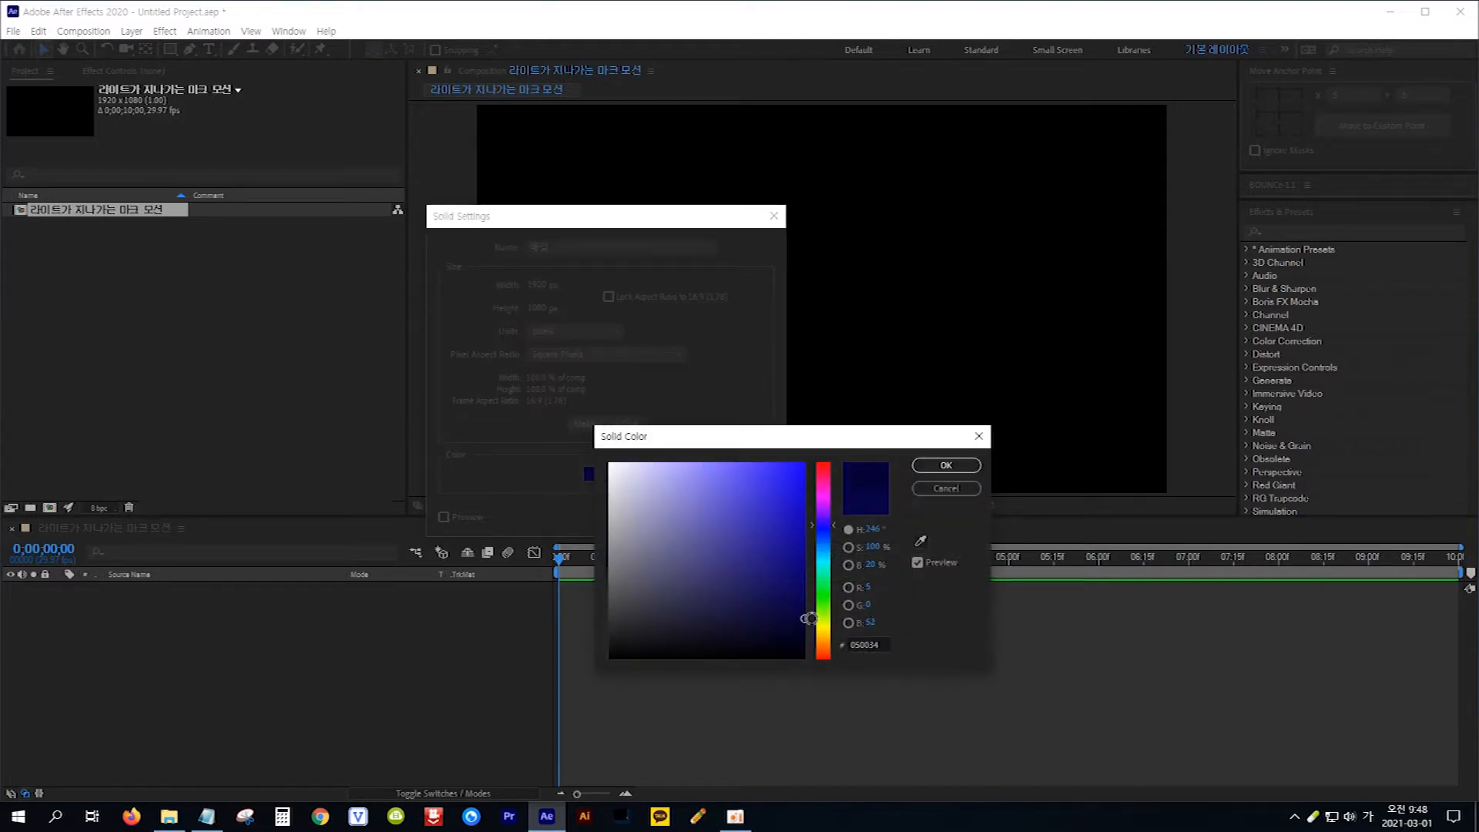
left_click(944, 465)
left_click(669, 517)
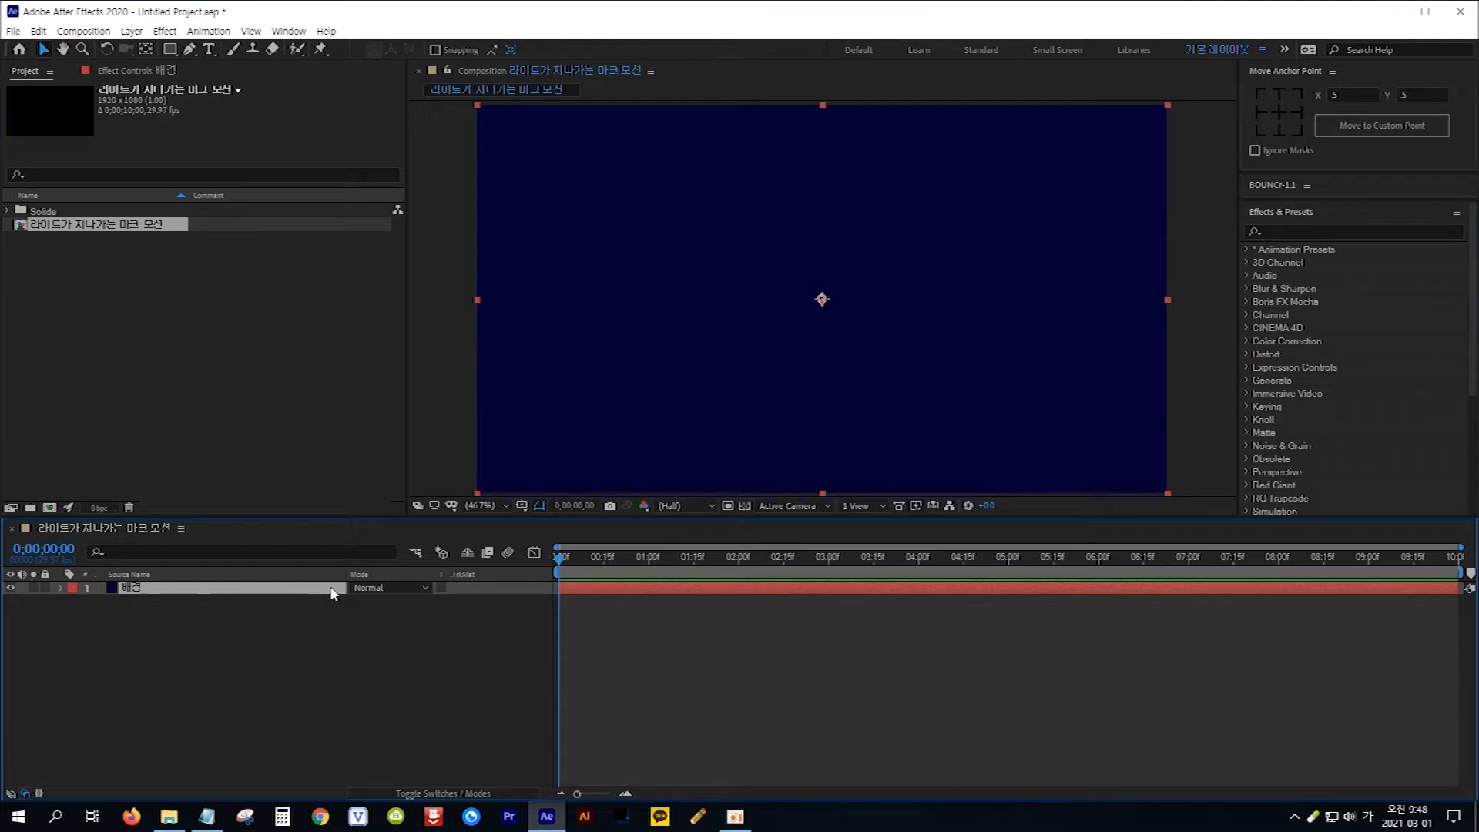
key("ctrl+i")
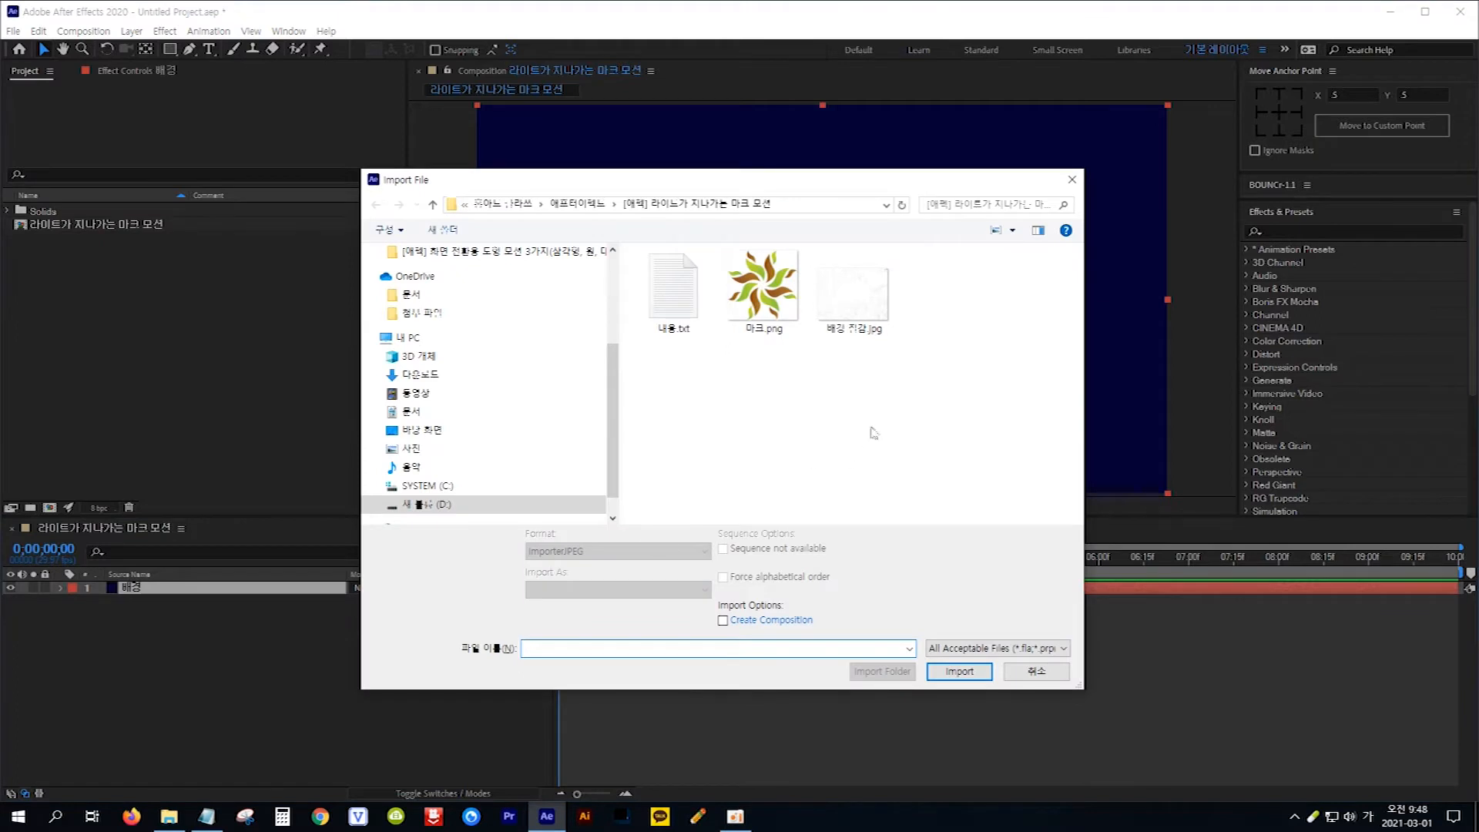
Import 마크.png and 배경 질감.jpg into the project.
left_click_drag(927, 374, 751, 281)
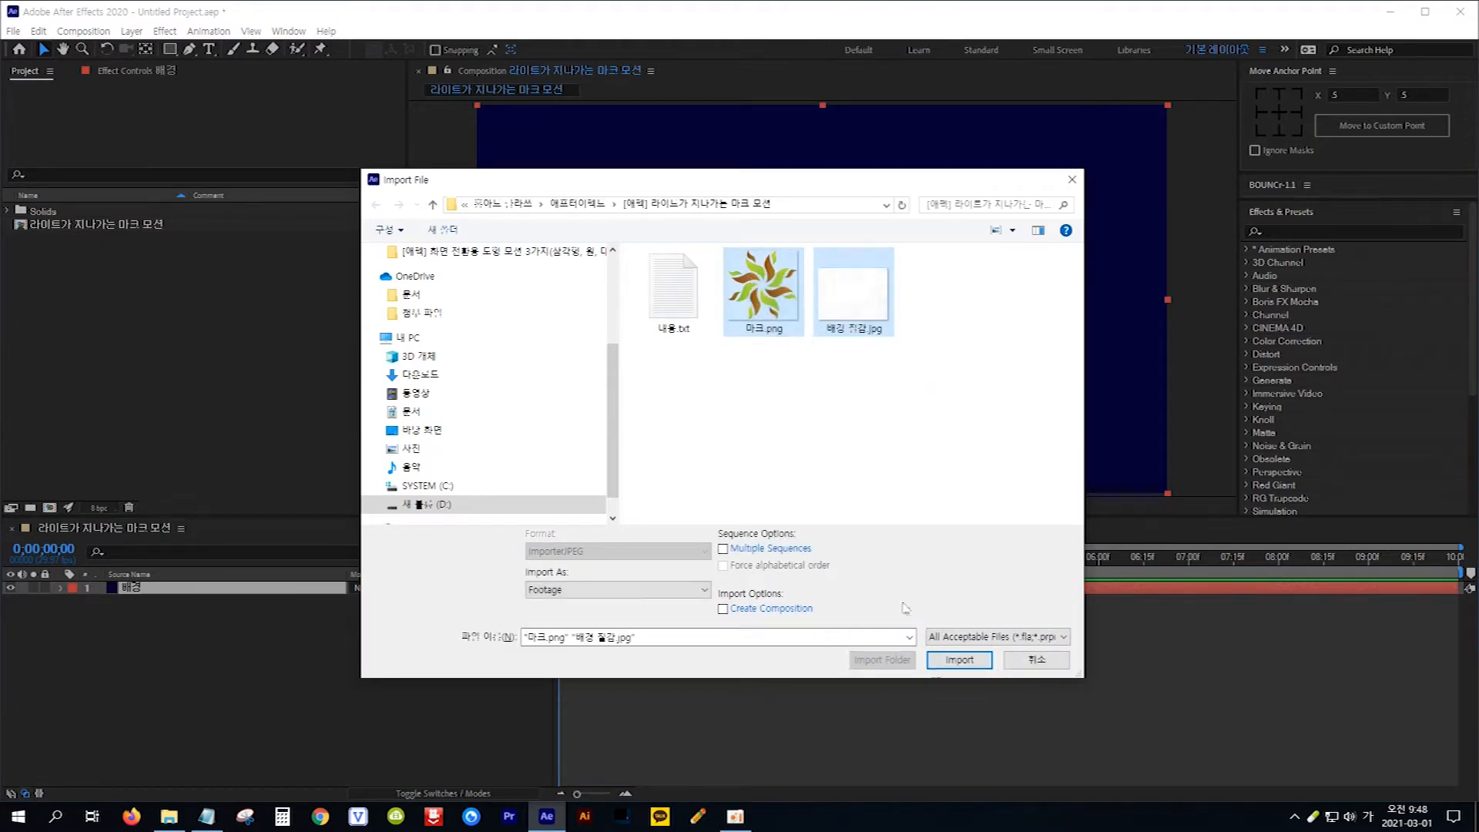
left_click(959, 660)
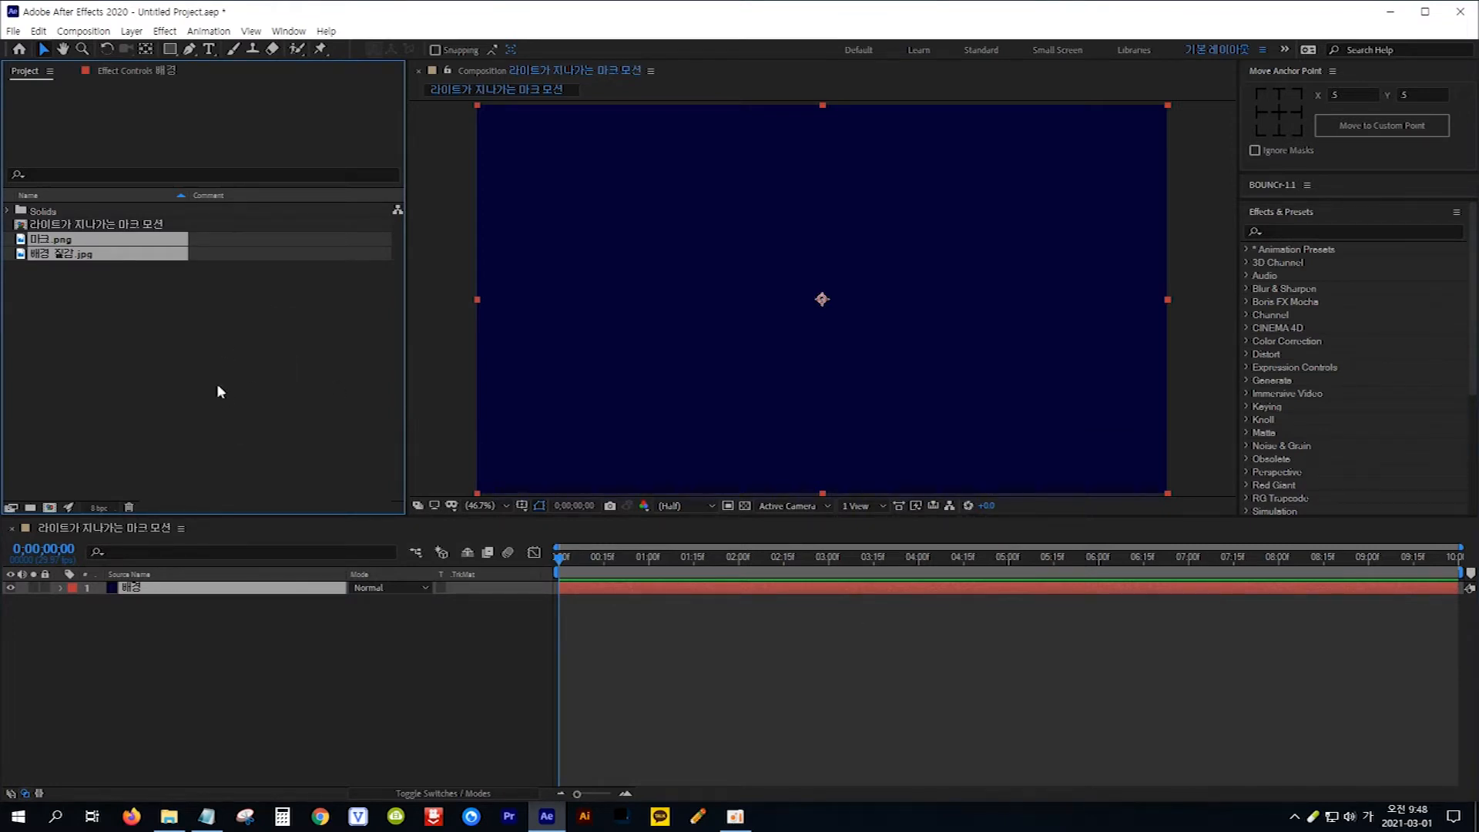
left_click(249, 345)
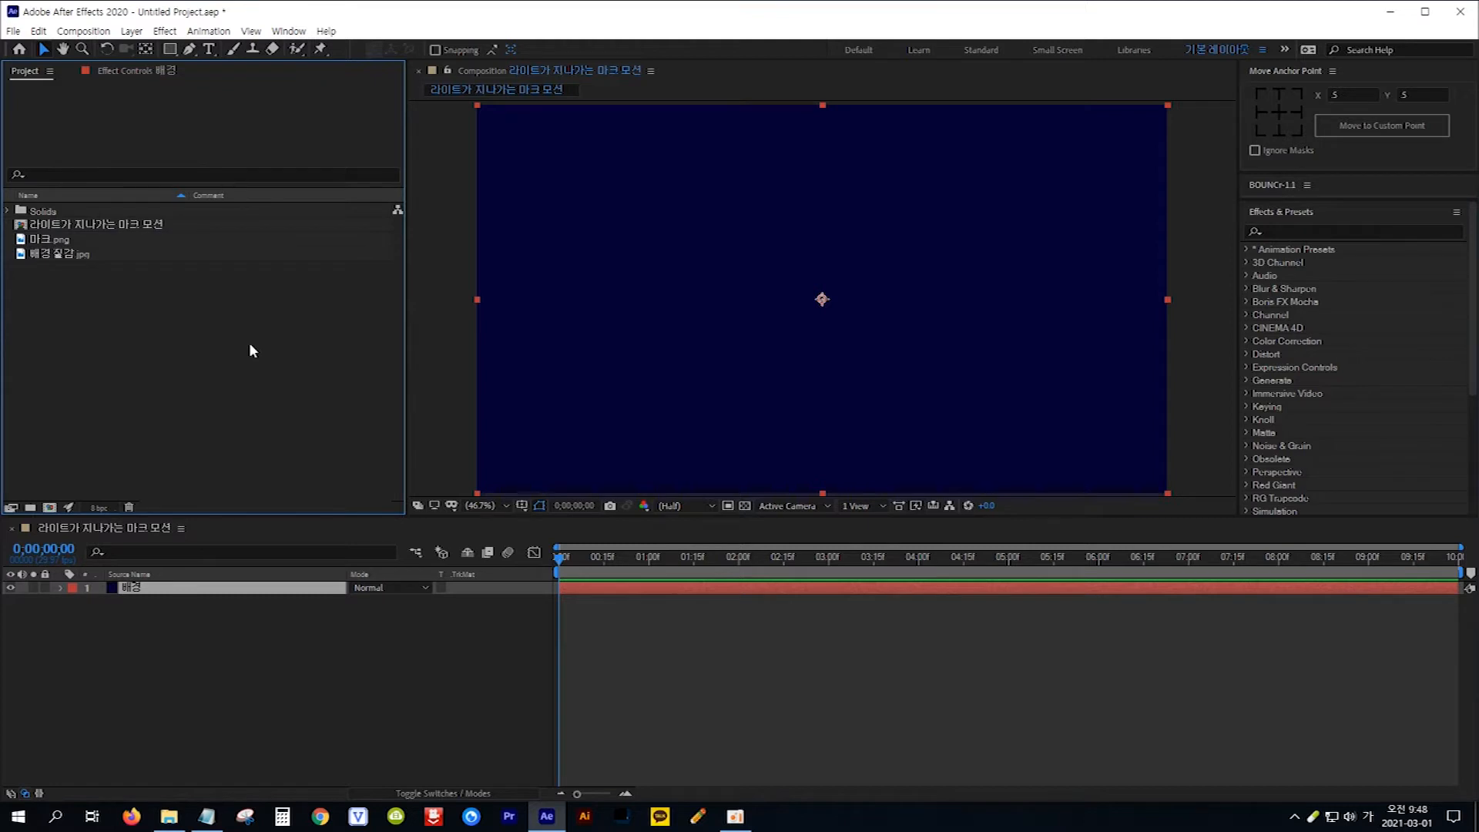
Place 배경 질감.jpg above the navy background with Divide blend mode.
left_click_drag(179, 251, 285, 588)
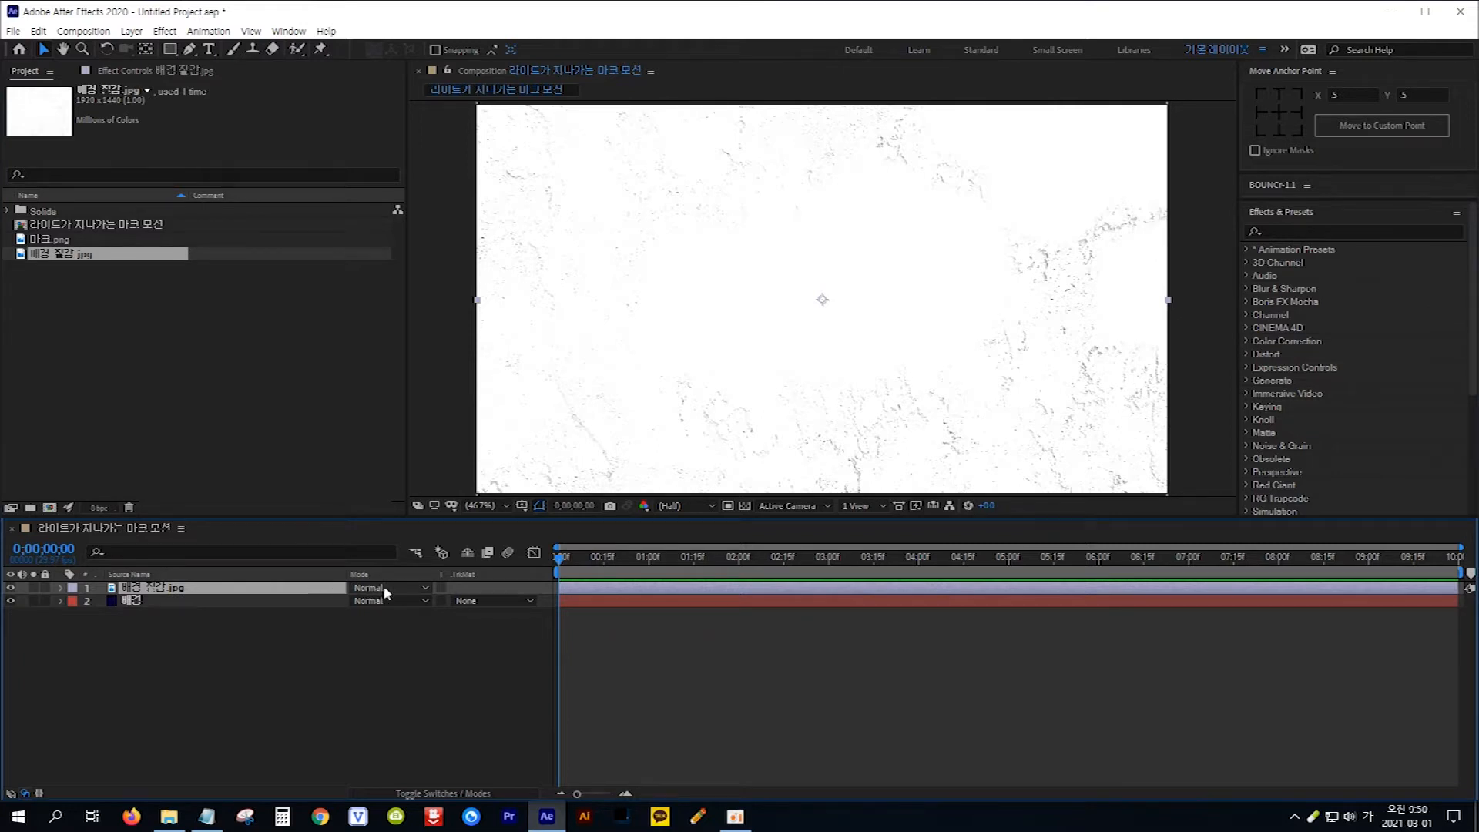
left_click(425, 589)
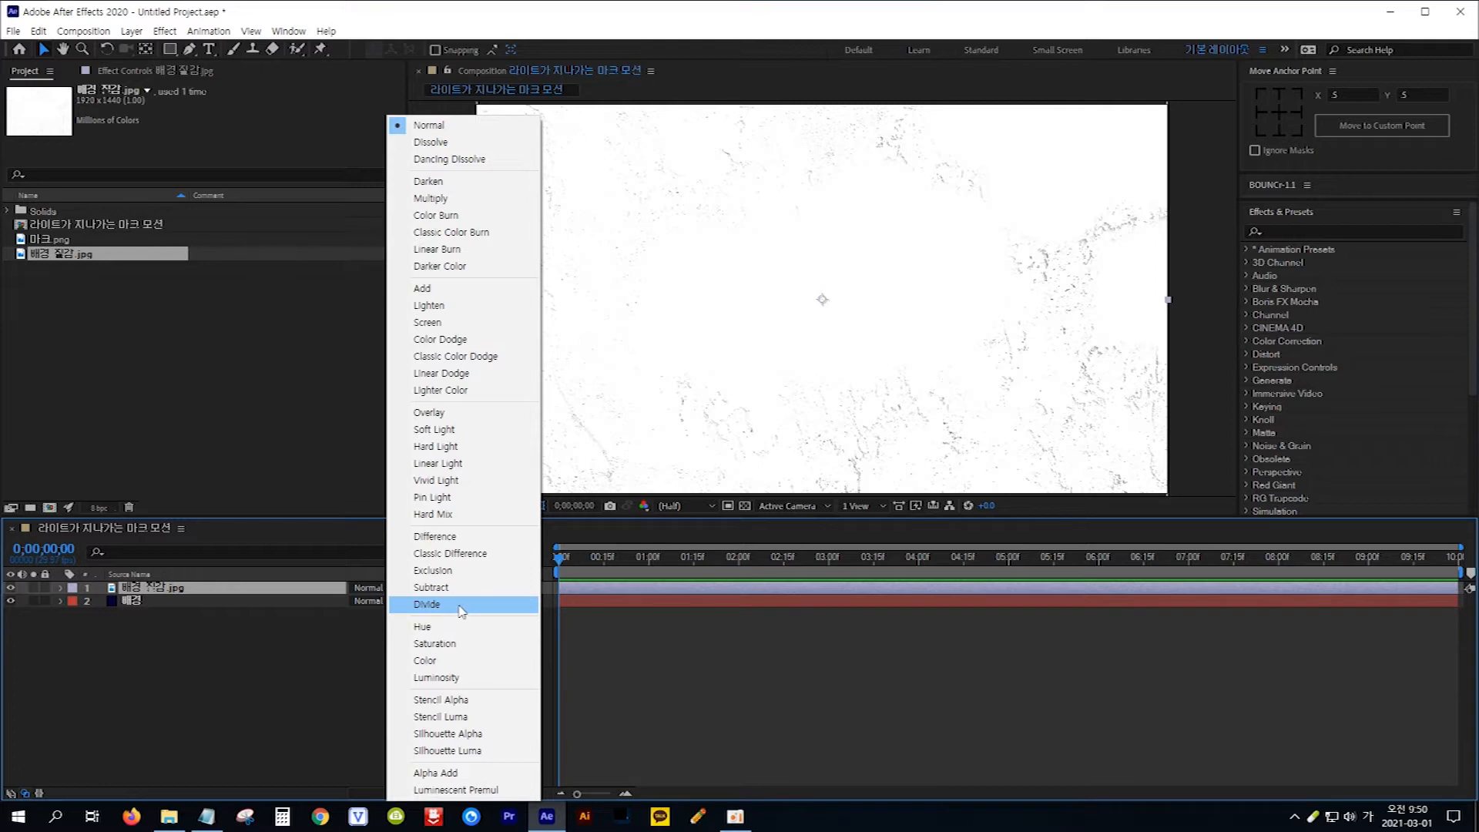
left_click(460, 607)
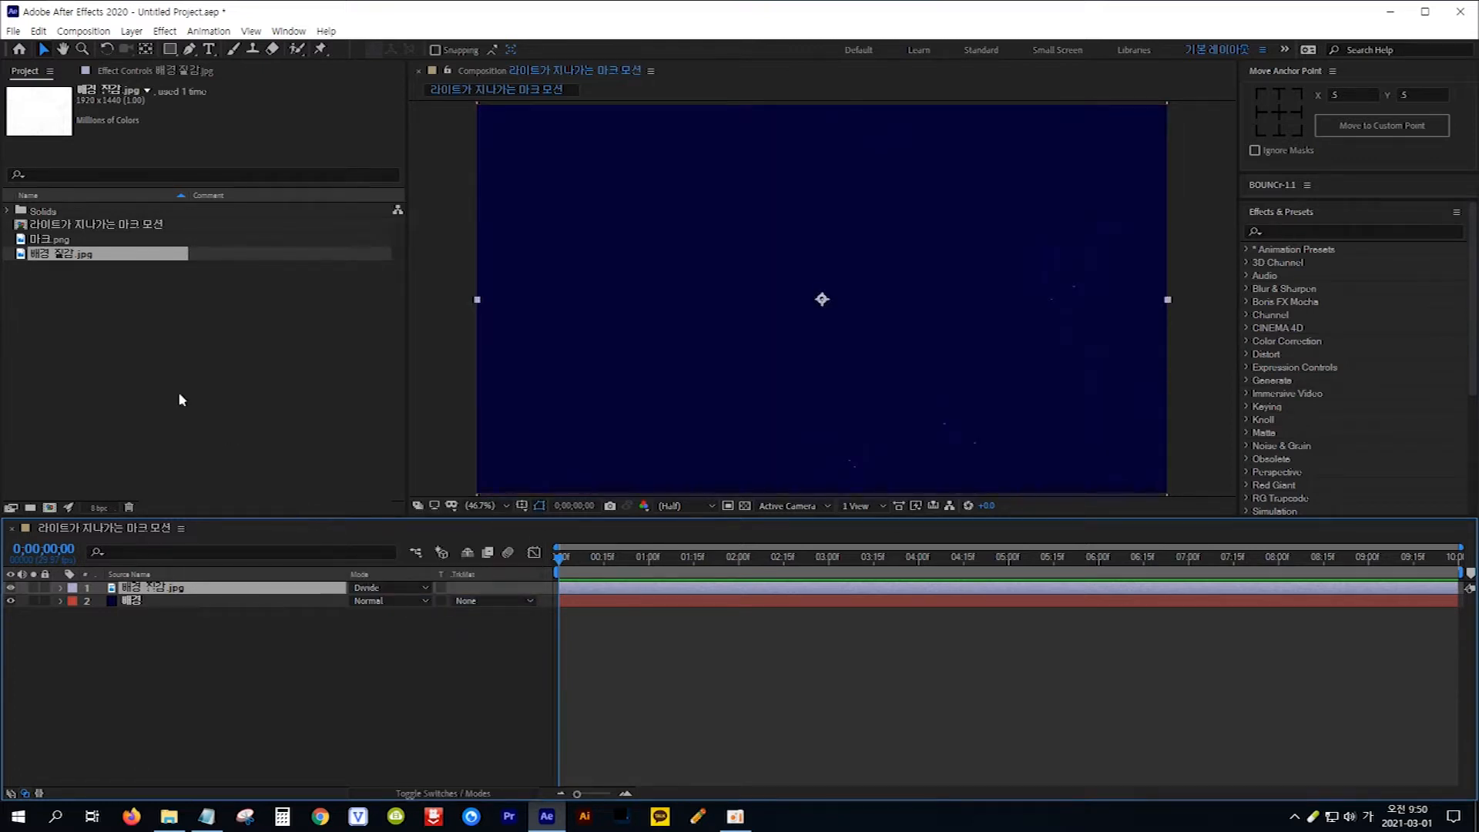
left_click_drag(104, 238, 122, 302)
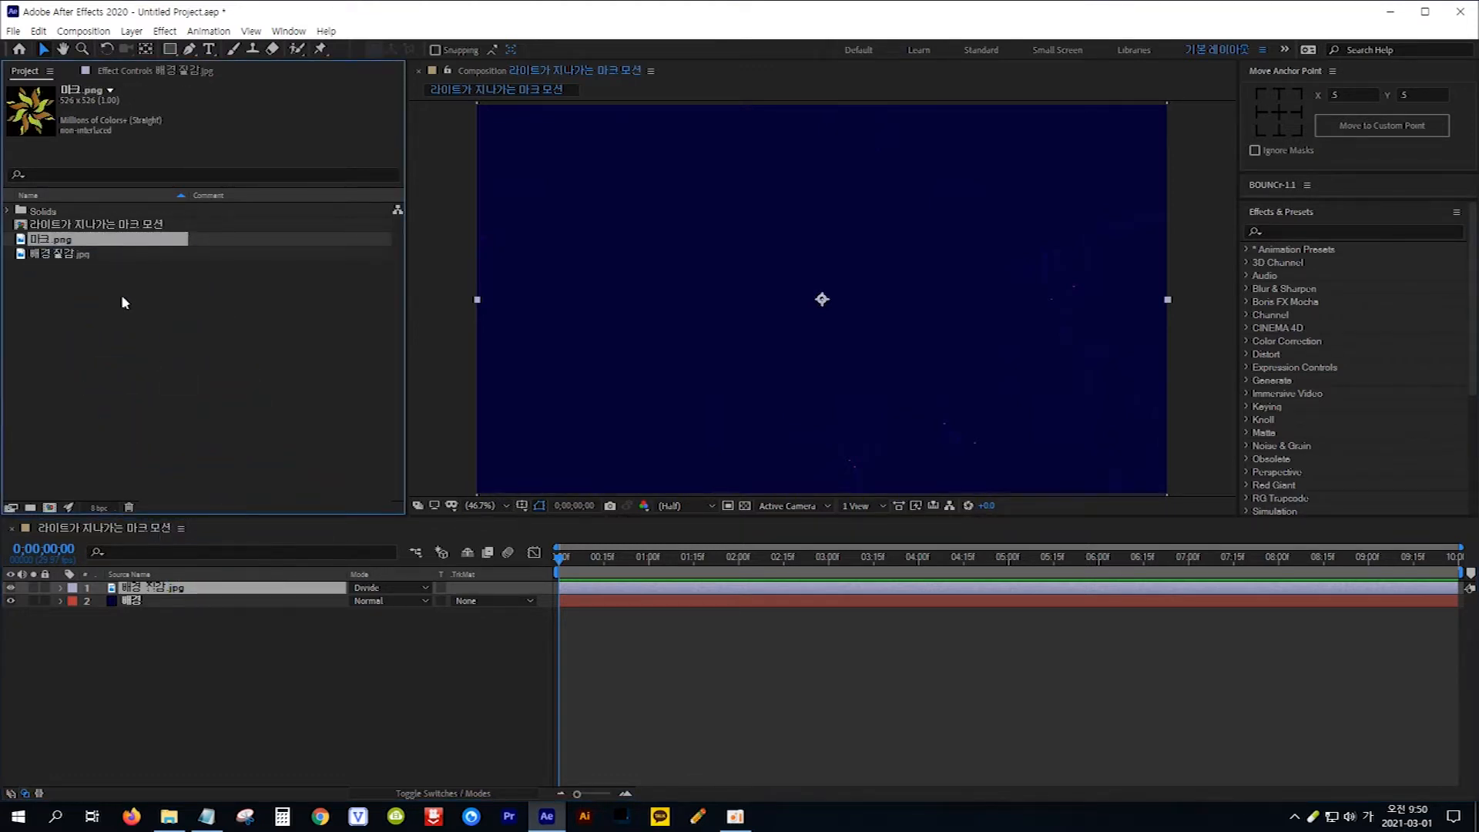
Add 마크.png as the top layer and scale it up around the frame's centre.
left_click_drag(113, 246, 245, 591)
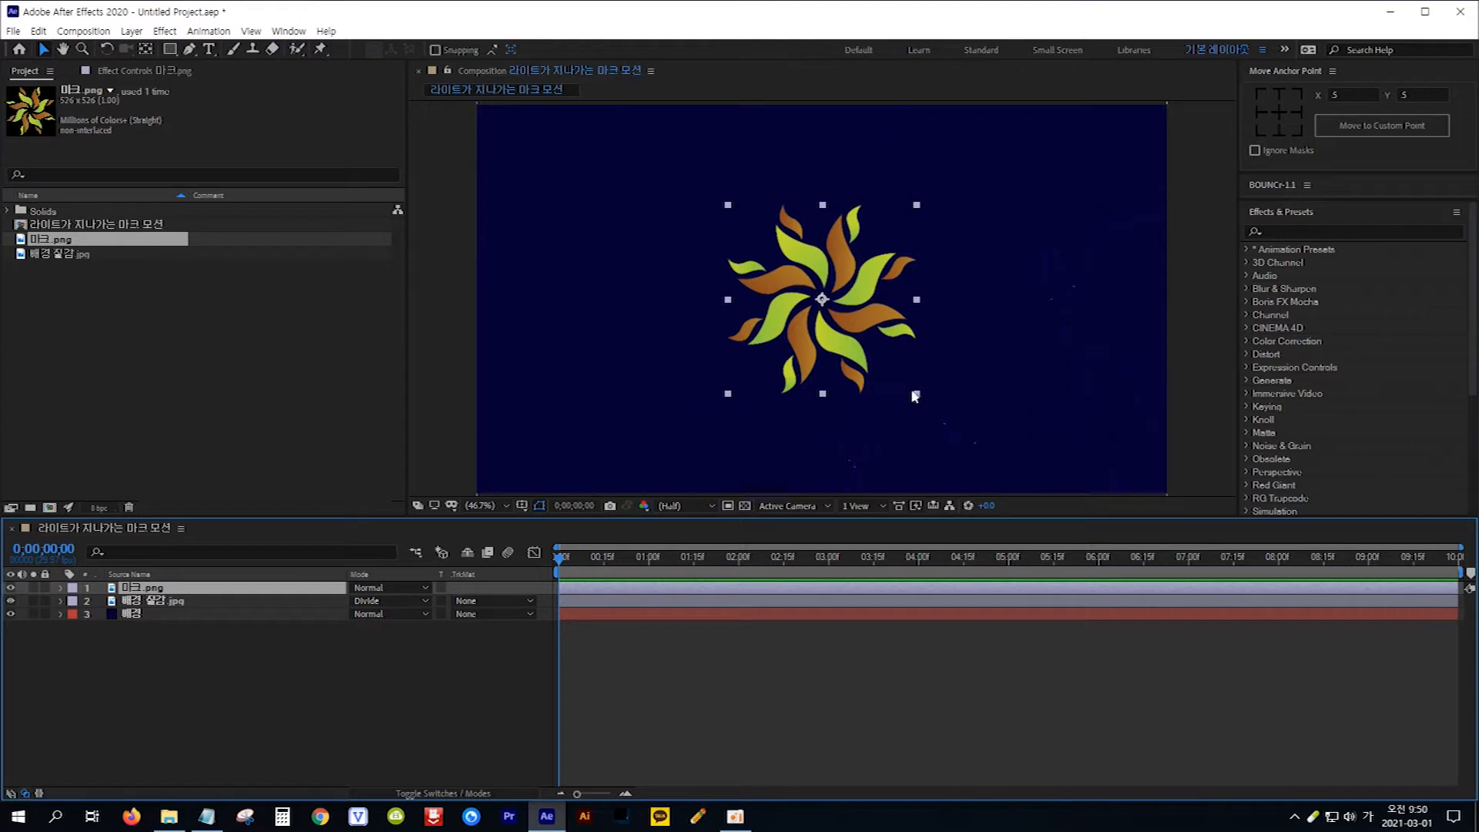
left_click_drag(918, 397, 974, 452)
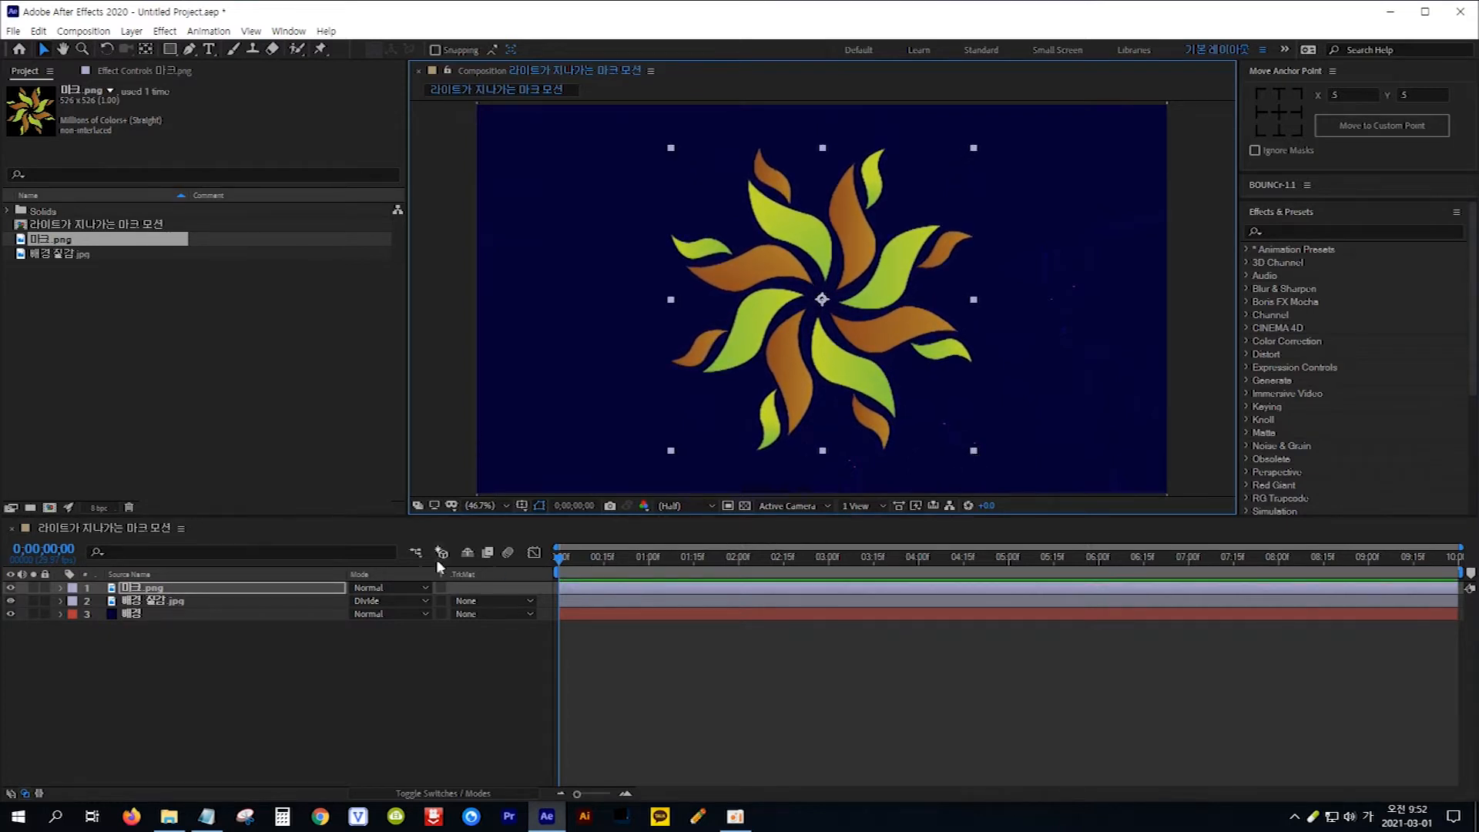
Pre-compose the 마크.png layer into a new composition named 마크 콤프스.
right_click(245, 588)
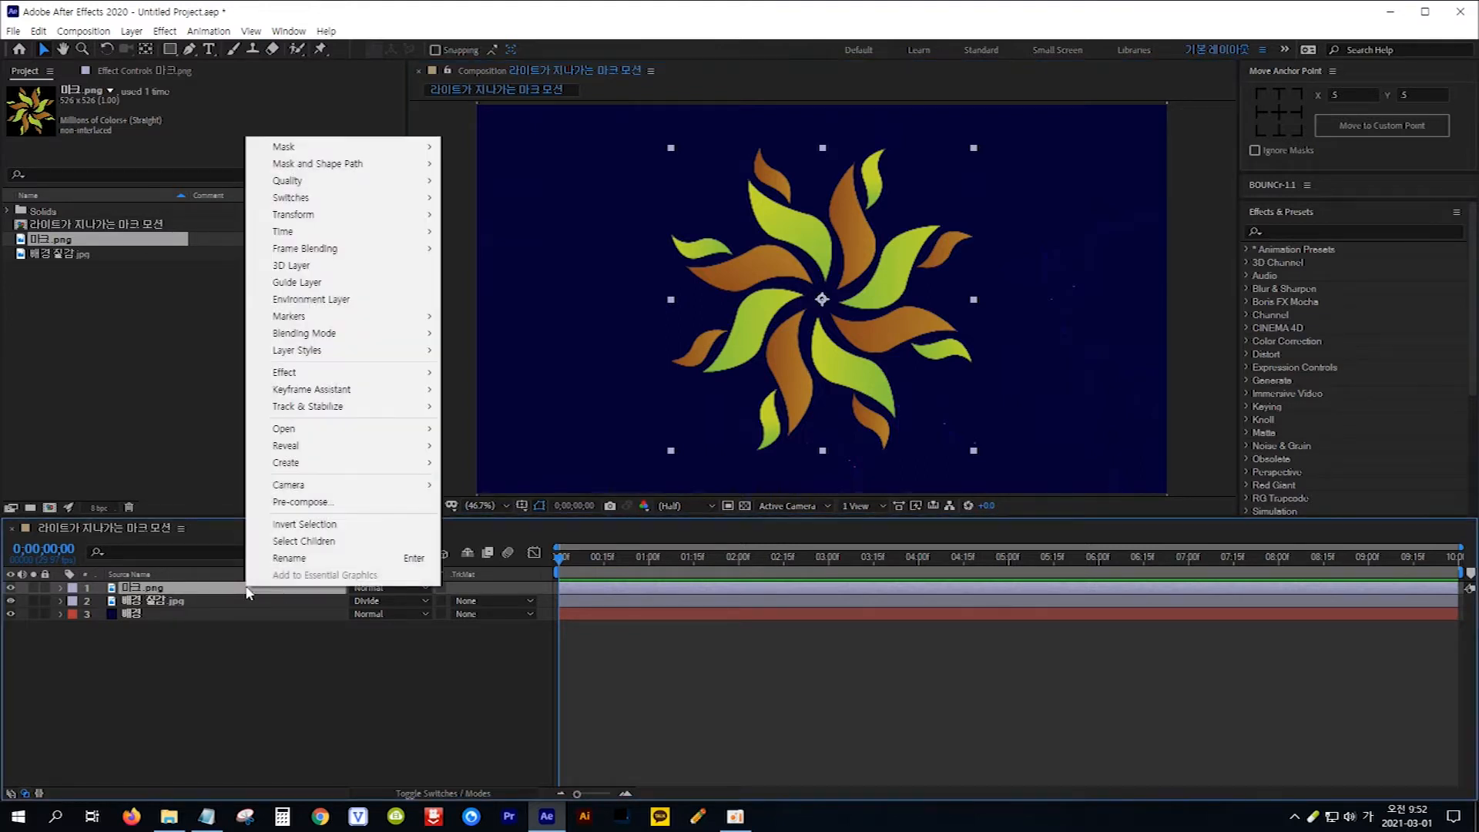
left_click(357, 502)
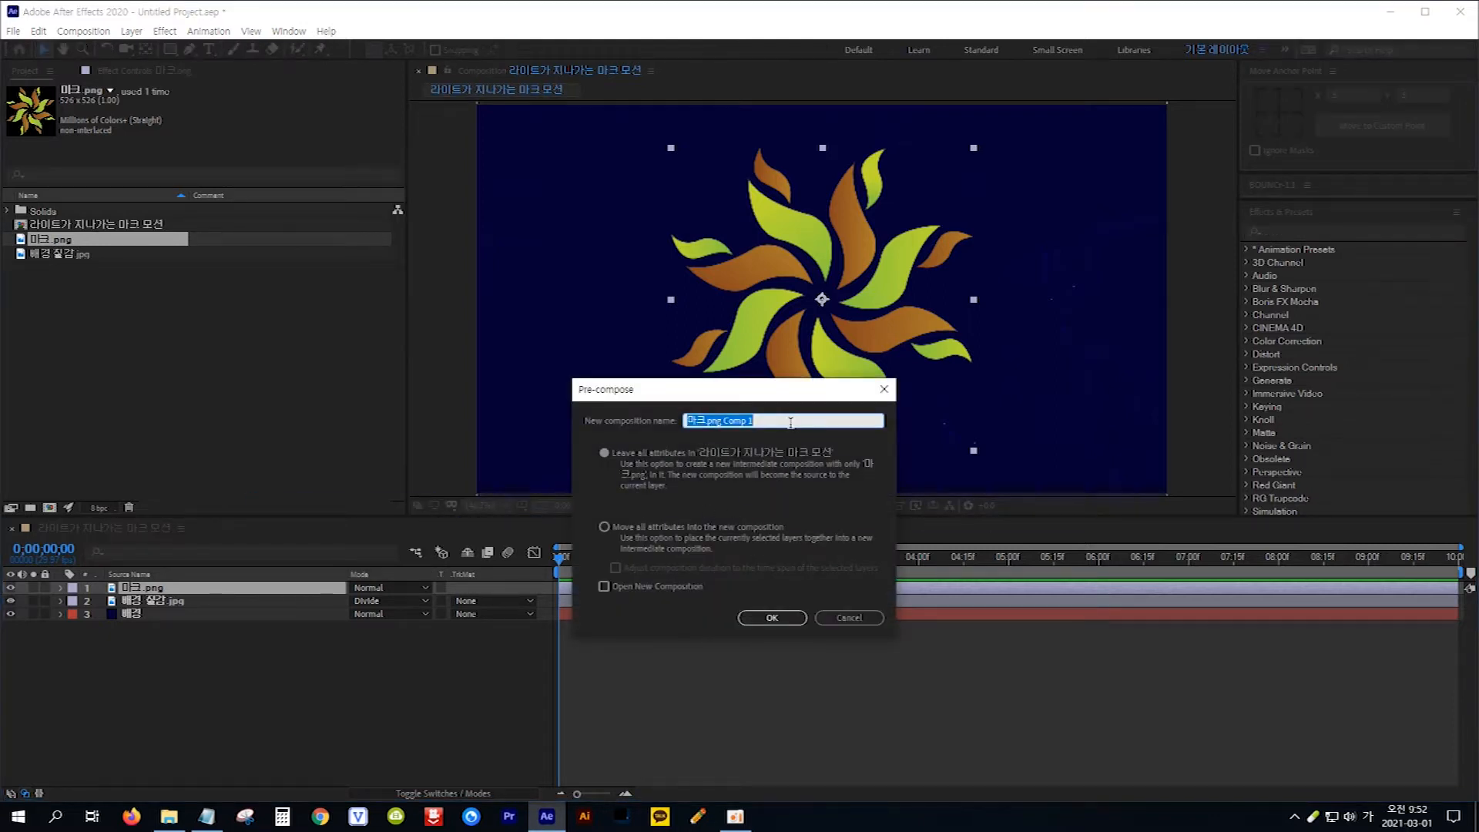
type("마크")
type(" 못")
type("프숍")
left_click(772, 617)
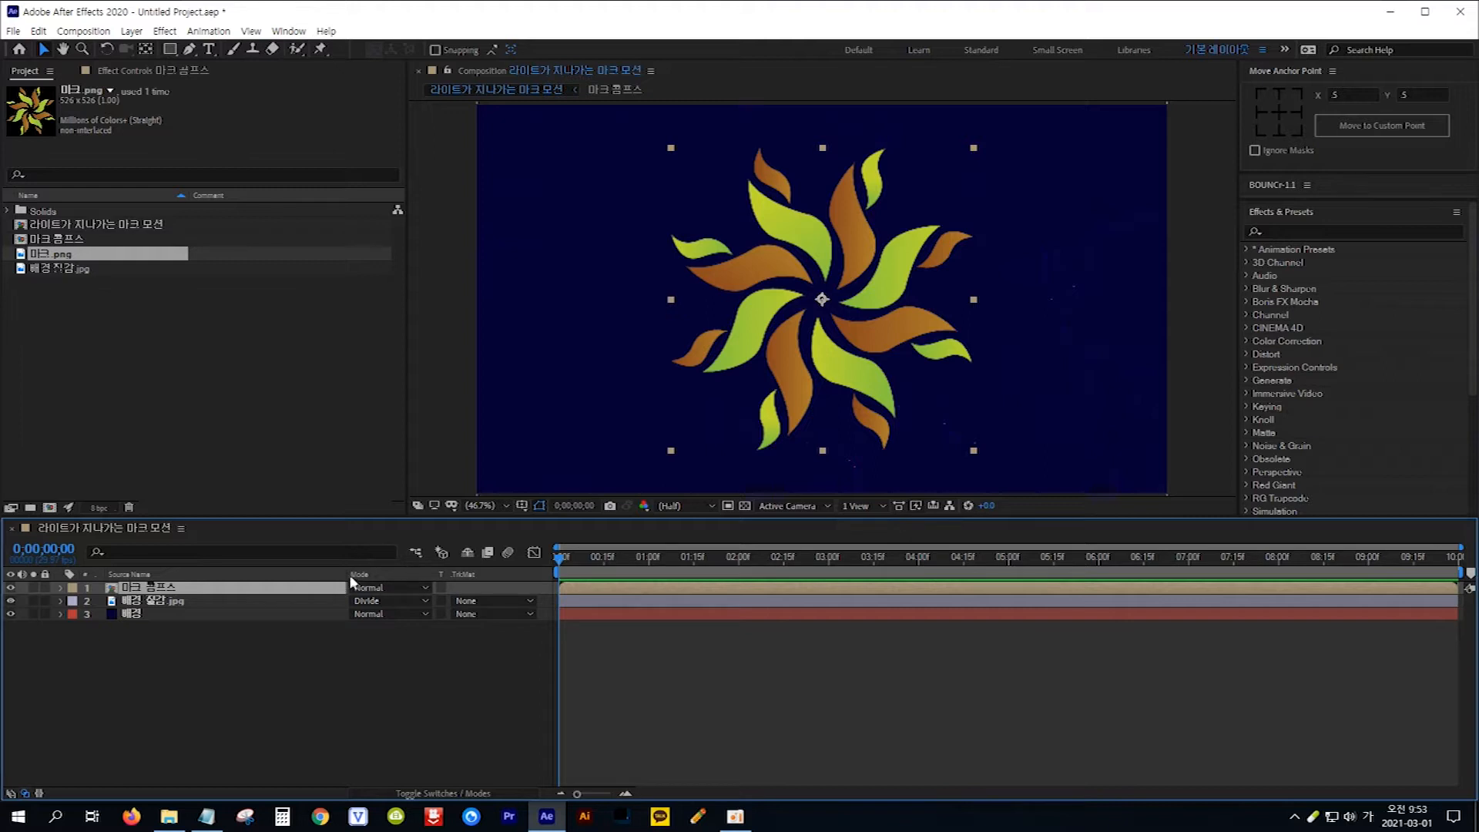
Turn on the Switches column from the timeline's column header menu.
right_click(388, 578)
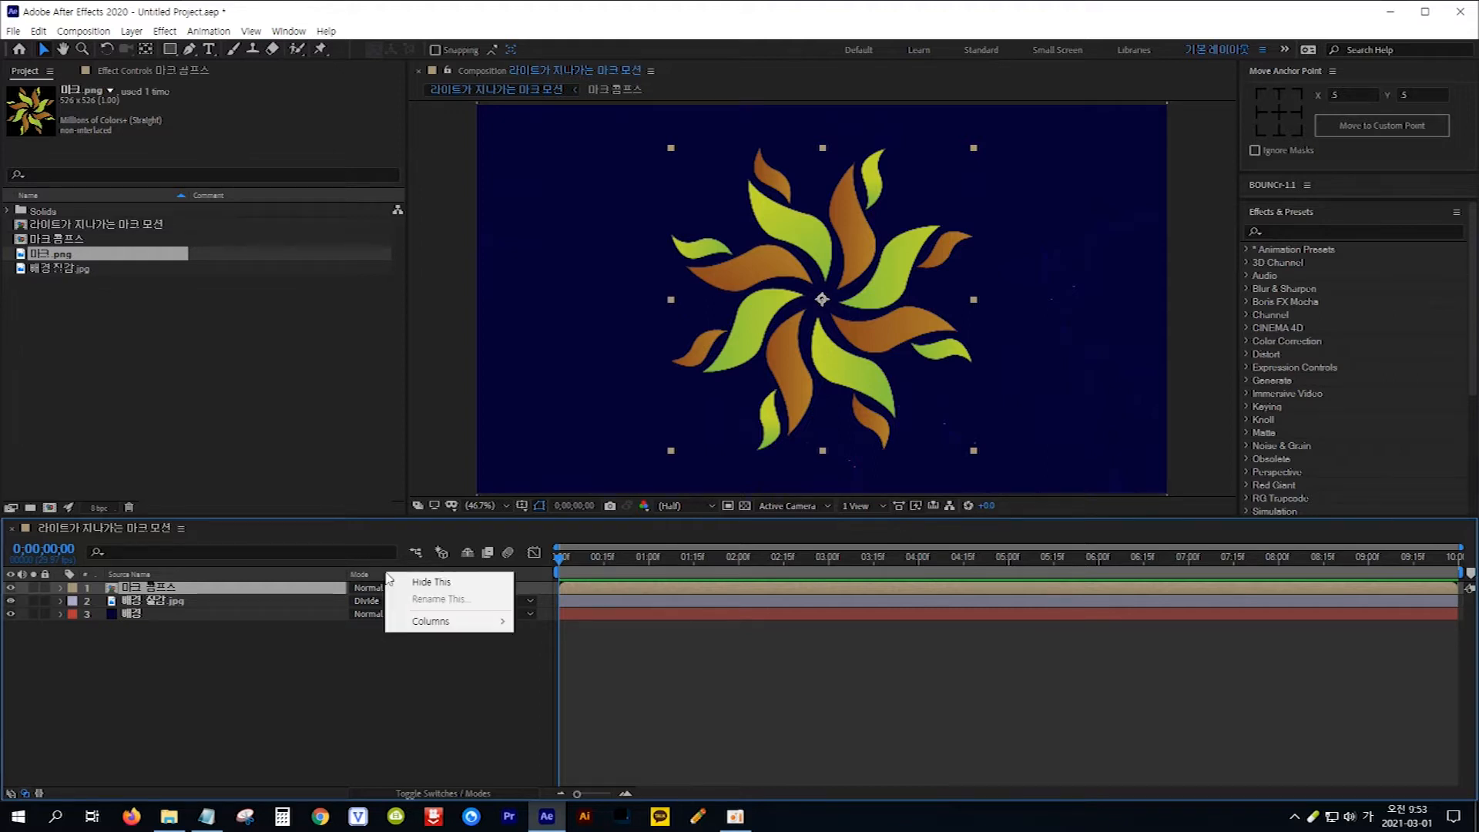
mouse_move(430, 620)
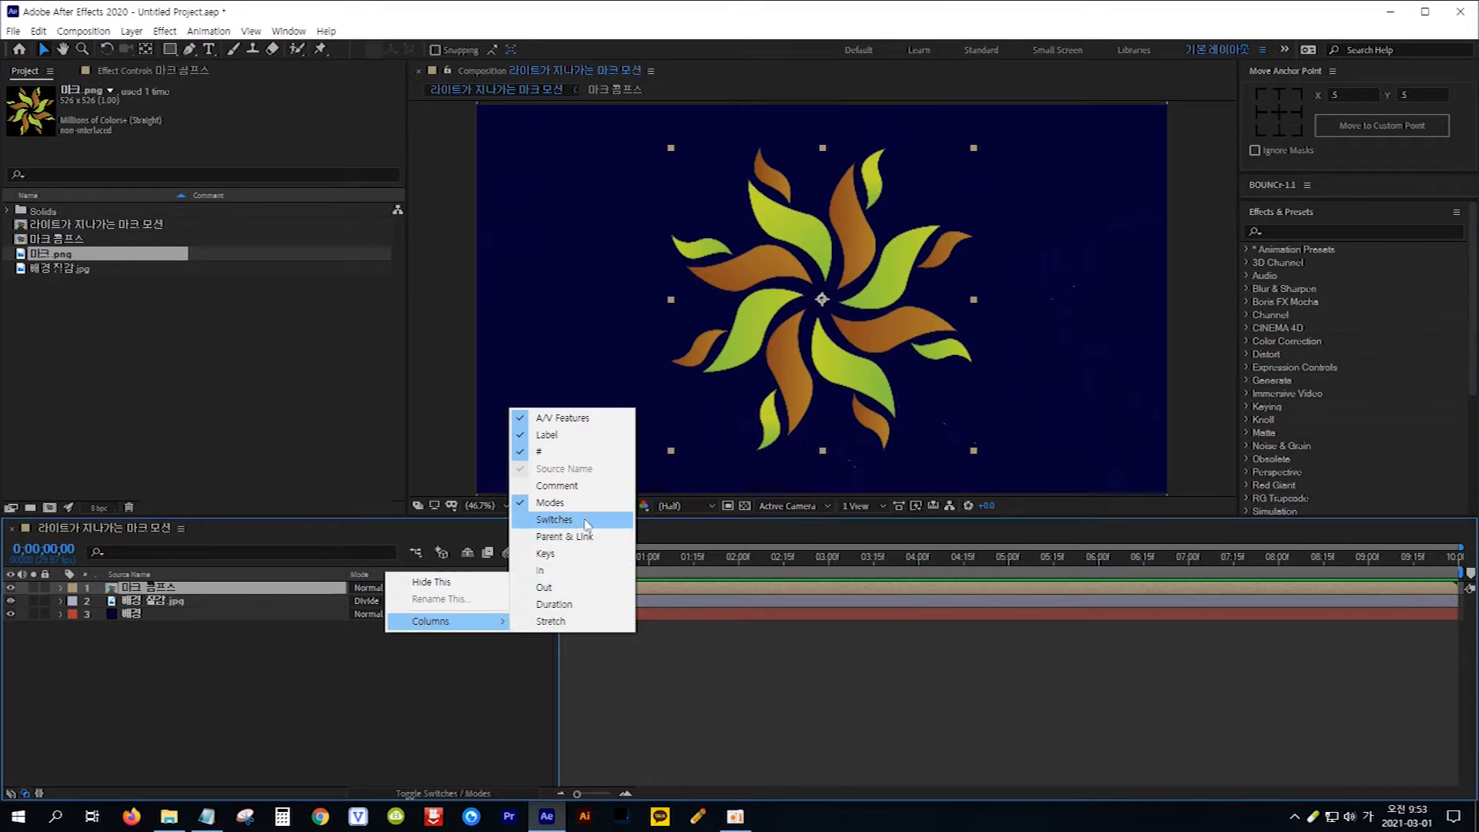
left_click(587, 524)
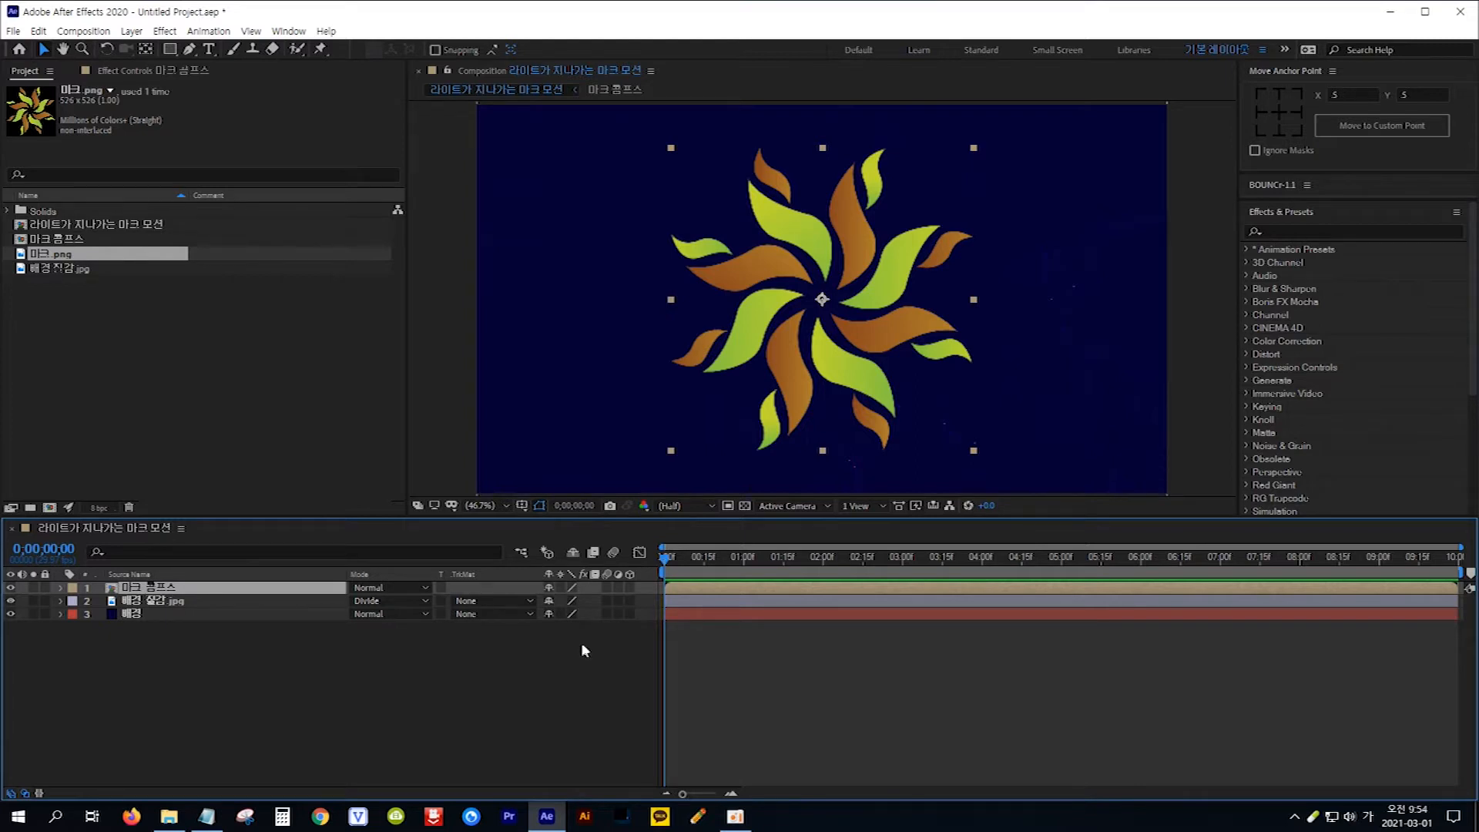
Make the 마크 콤프스 layer 3D and apply Transition > Card Wipe to it.
left_click(628, 586)
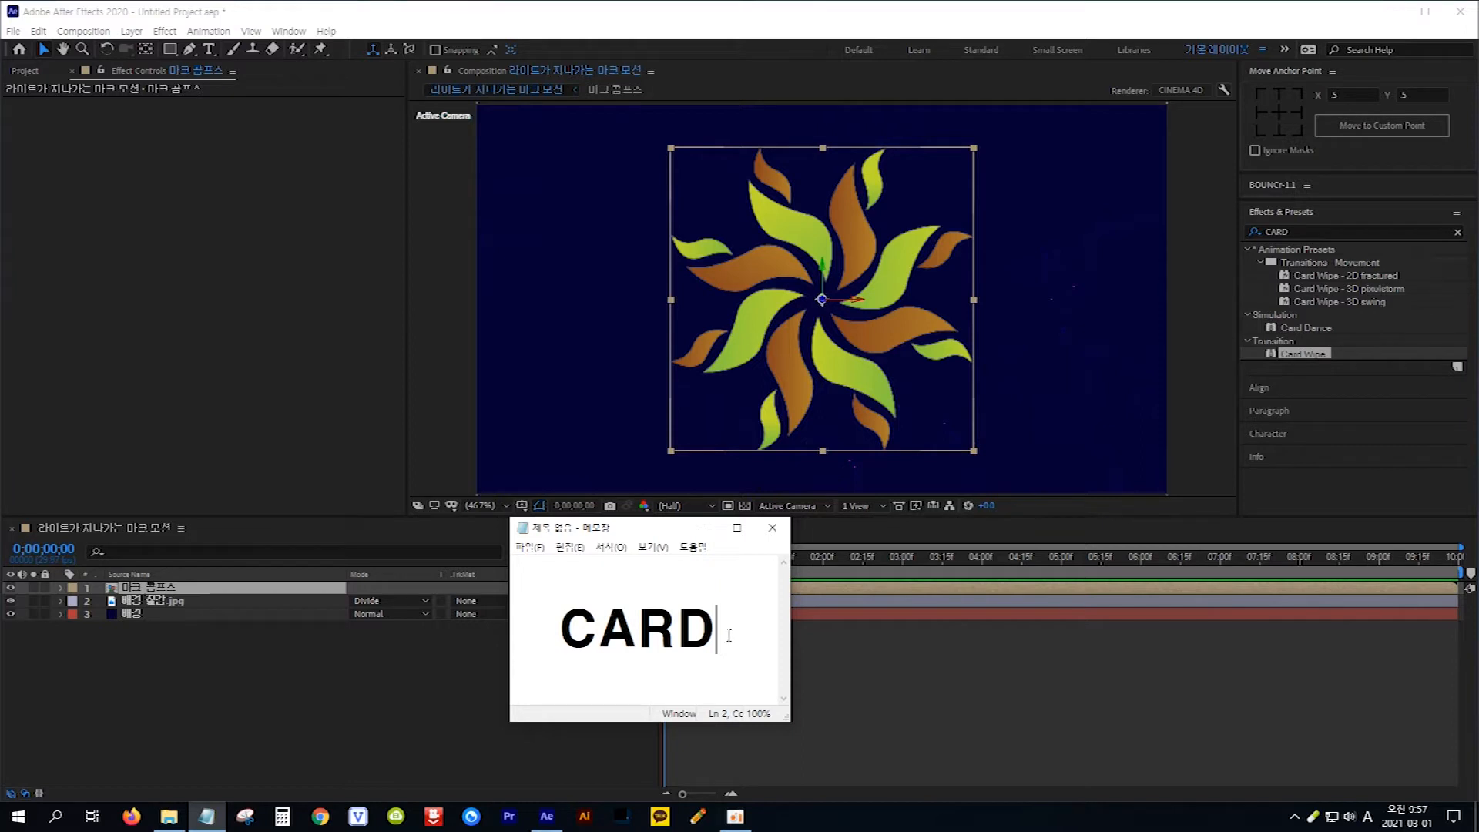
left_click_drag(731, 638, 556, 632)
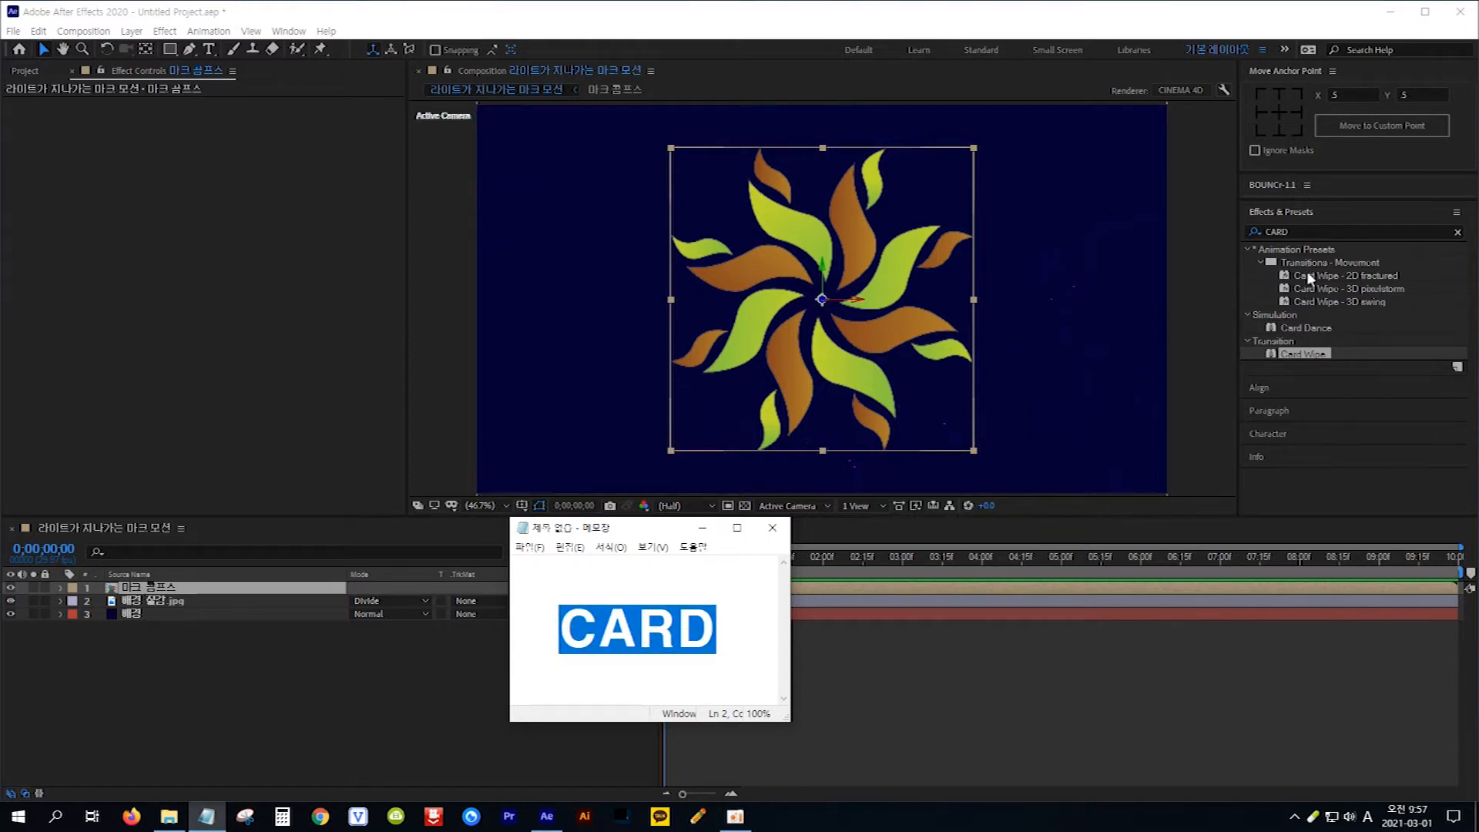
left_click(1305, 231)
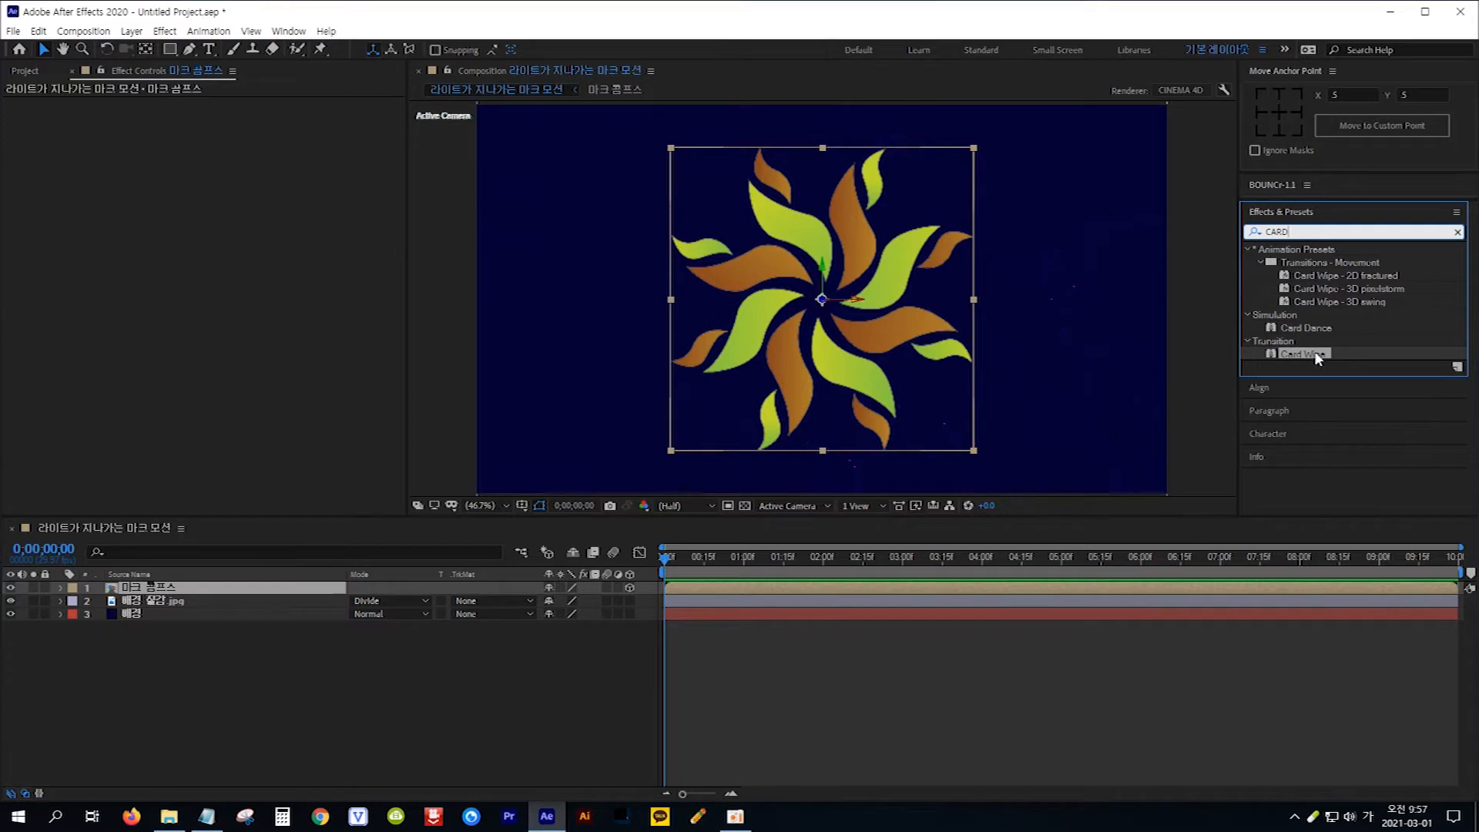
left_click_drag(1314, 359, 290, 588)
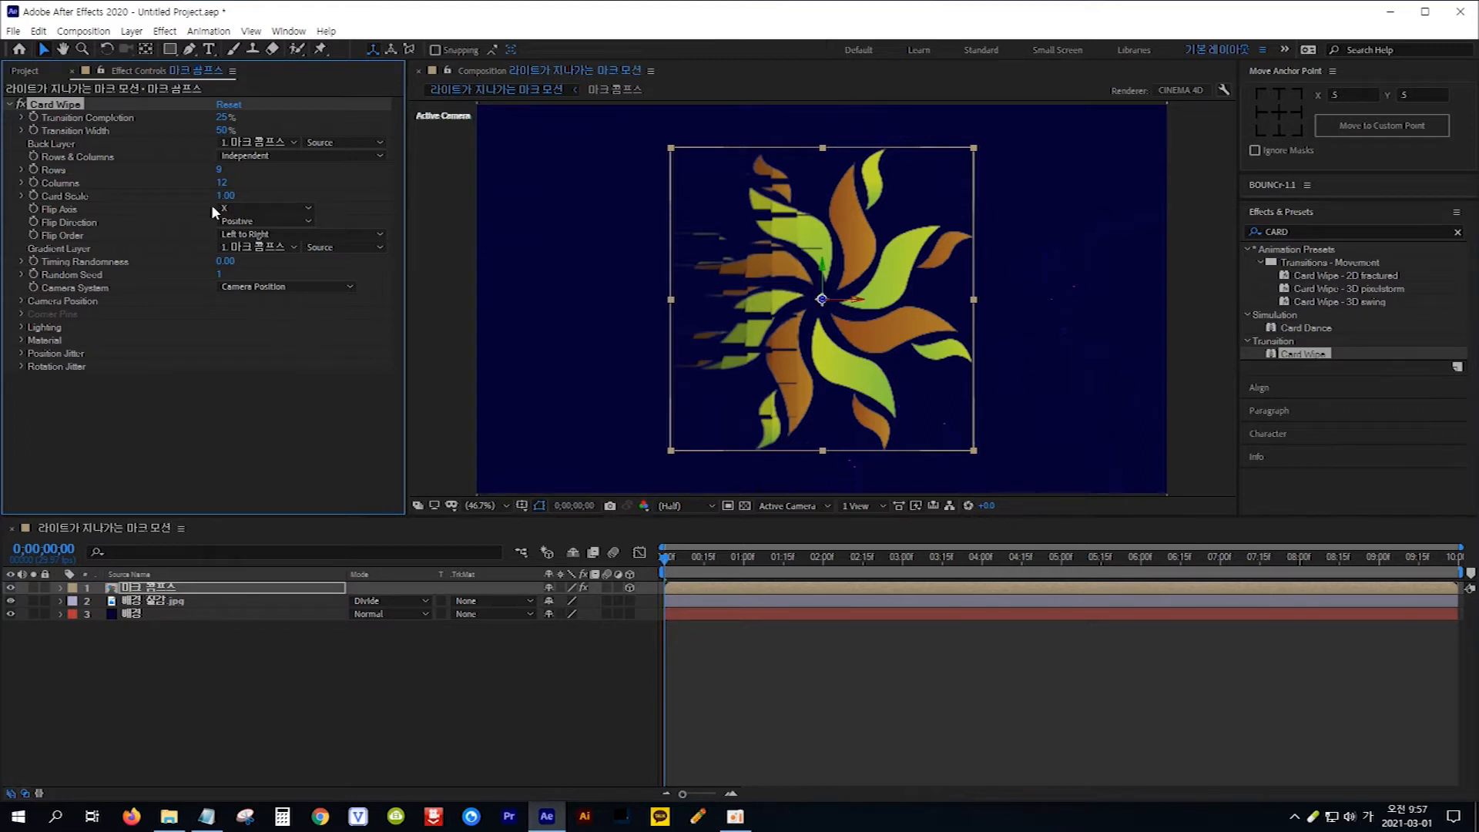
Set Card Wipe's Transition Completion to 0%, Rows to 1 and Columns to 15.
left_click(225, 118)
type("0")
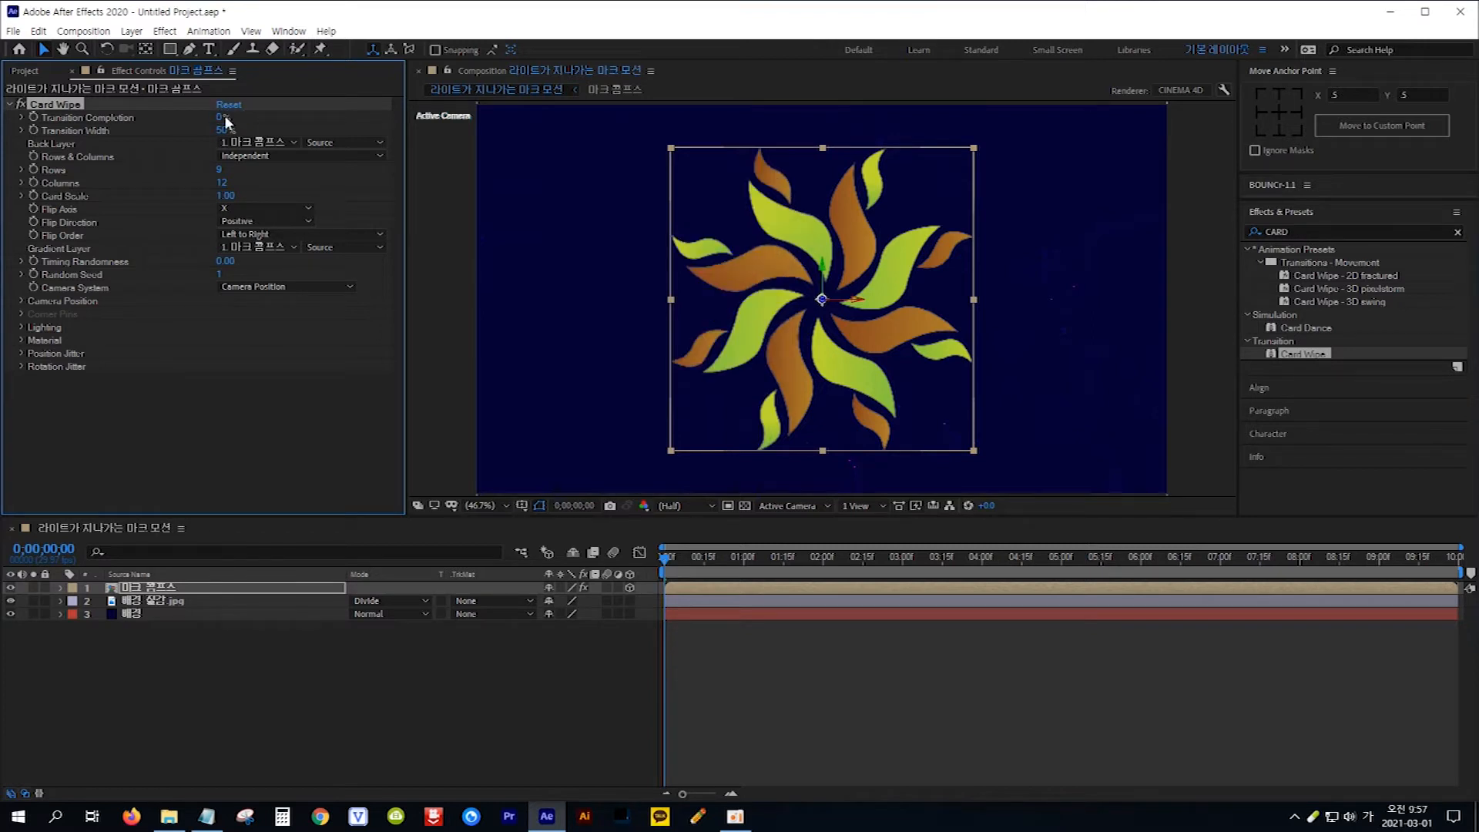
left_click(214, 169)
left_click(218, 170)
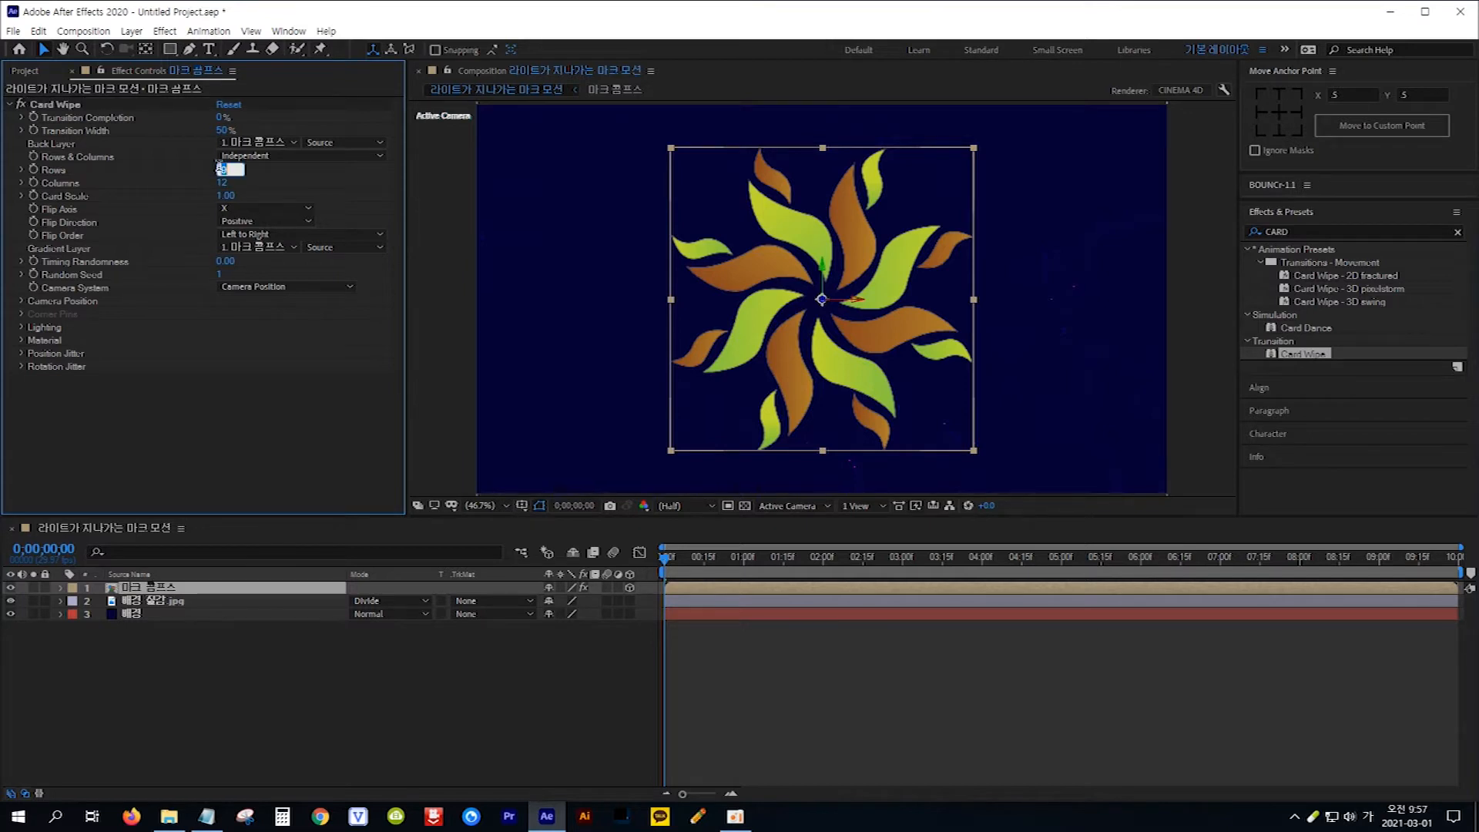
type("0")
key("Return")
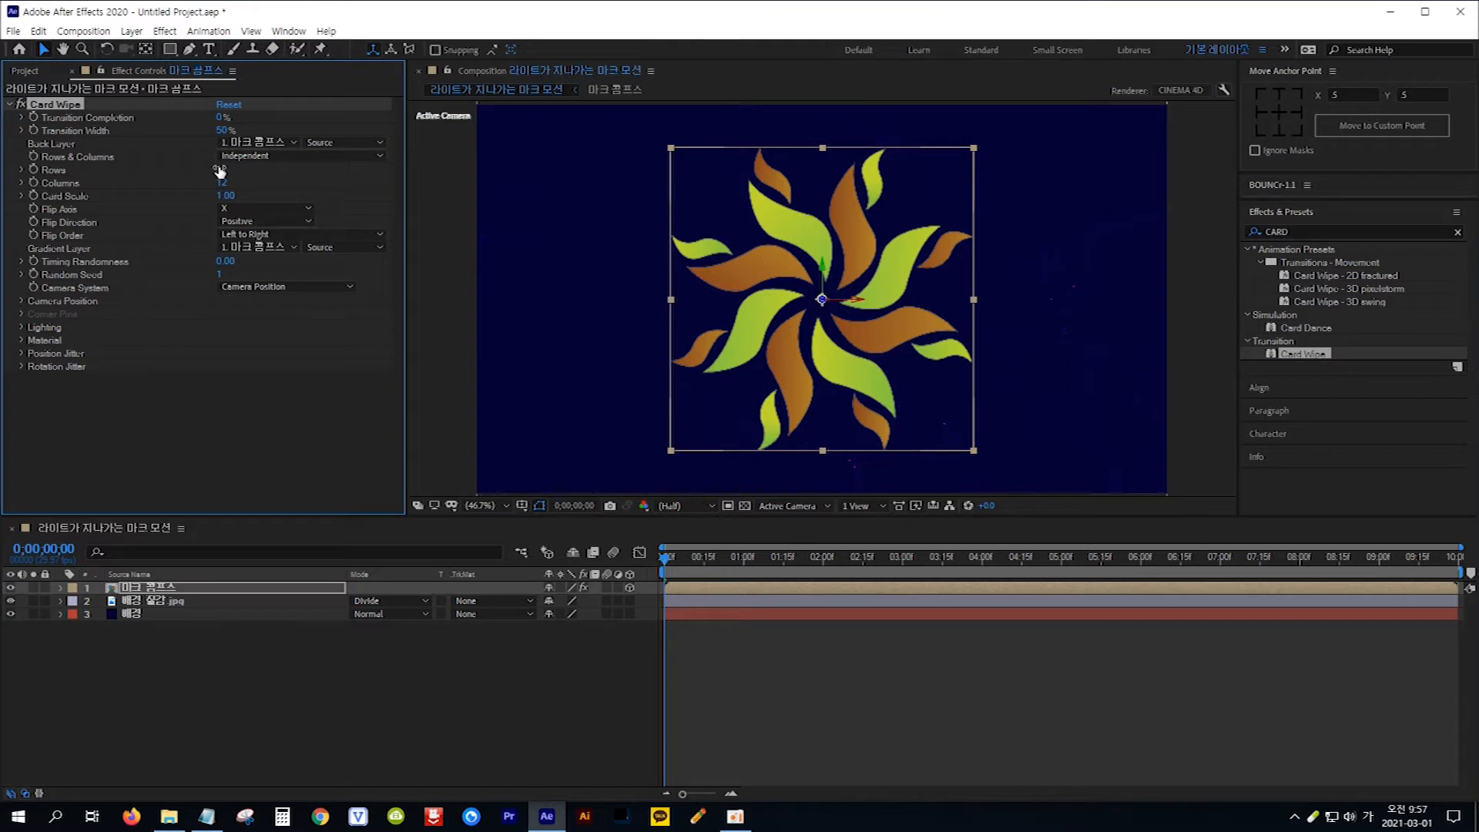
left_click(227, 185)
type("15")
At the 4-second mark, add a Transition Completion keyframe.
left_click(62, 548)
type("4.")
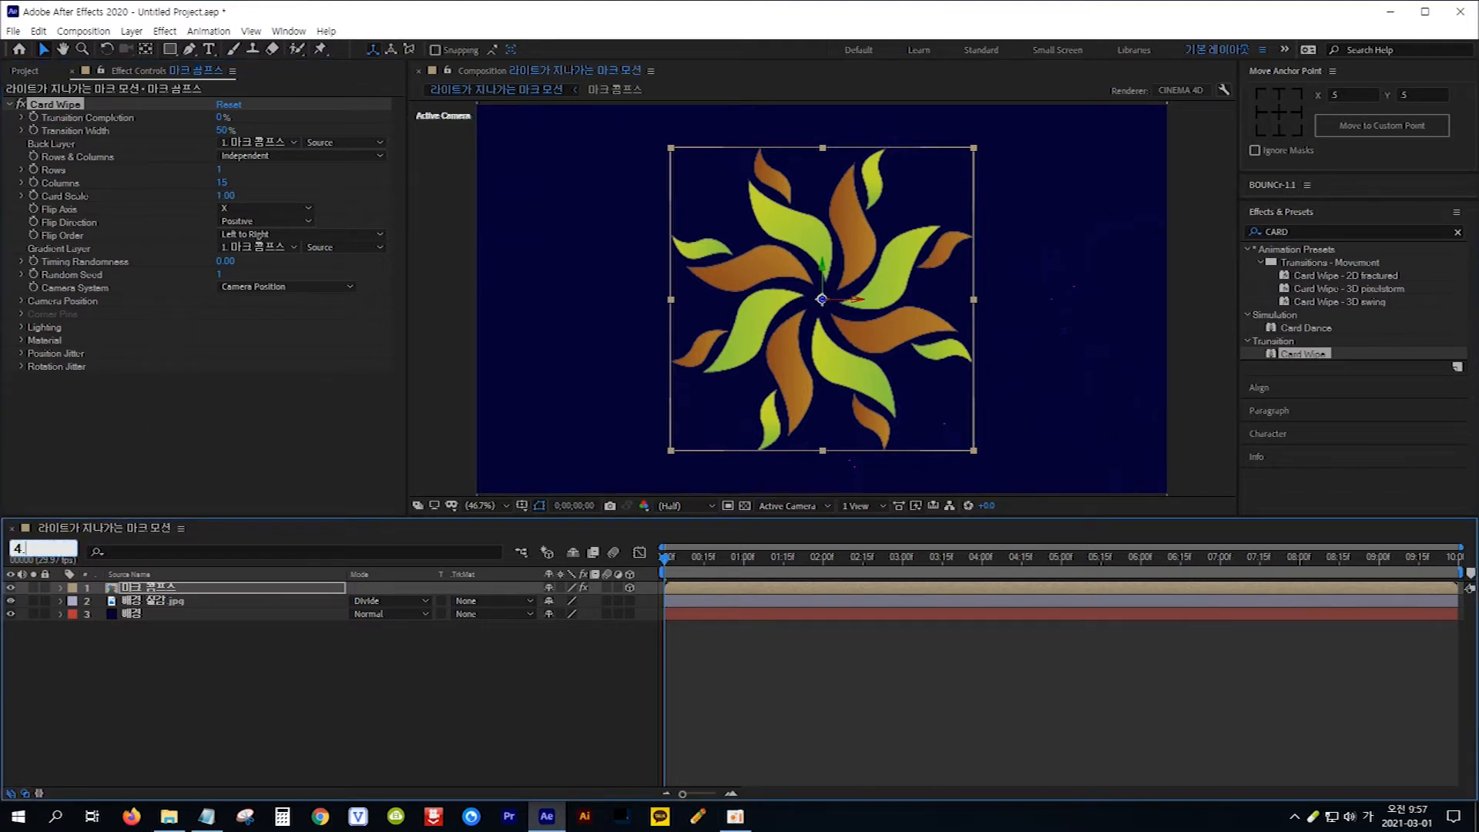
key("Return")
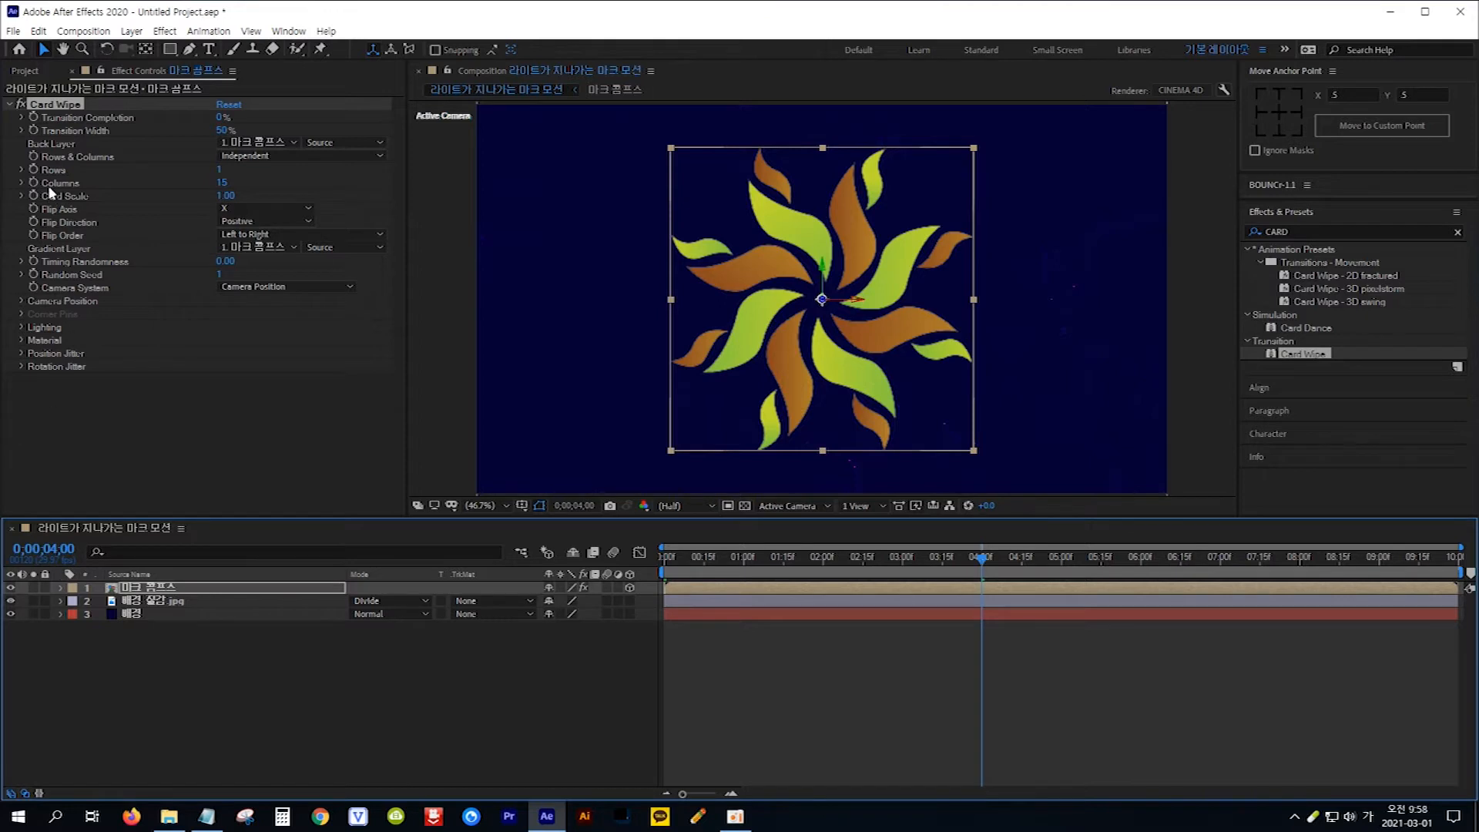
left_click(33, 118)
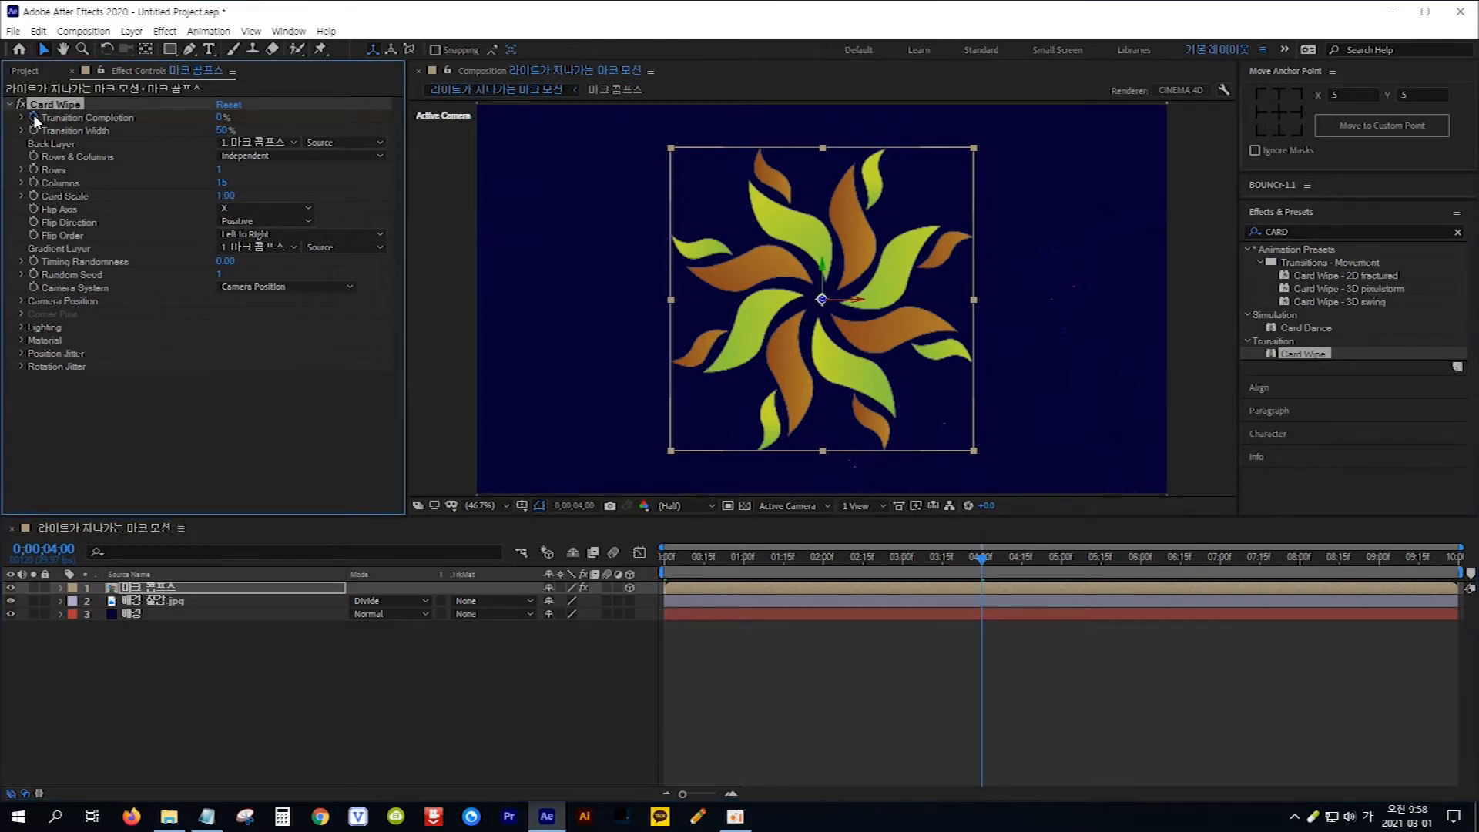
Keyframe Transition Completion at 50% at the start and preview the card wipe.
key("Home")
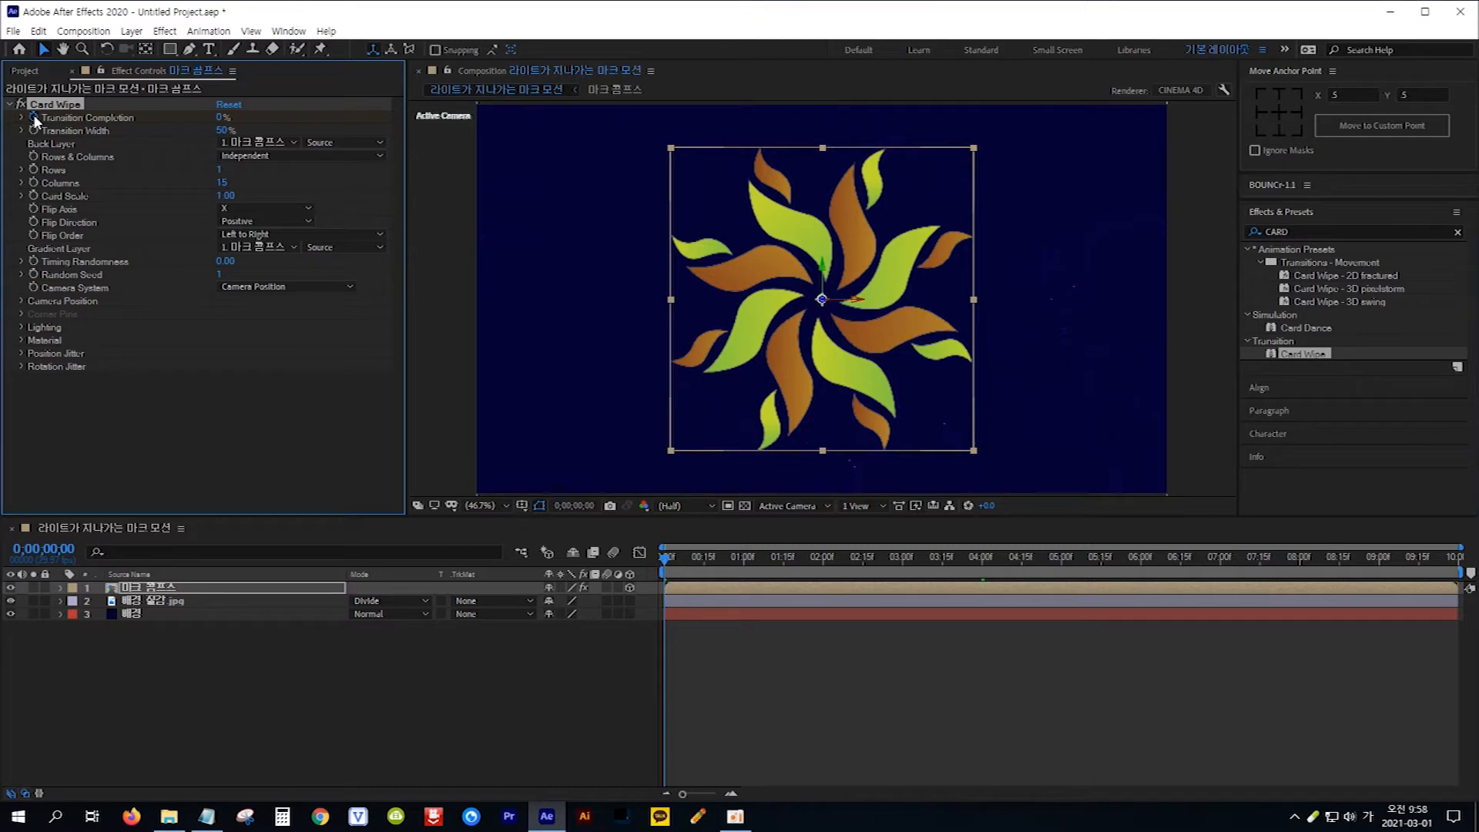
left_click(222, 117)
type("50")
key("Return")
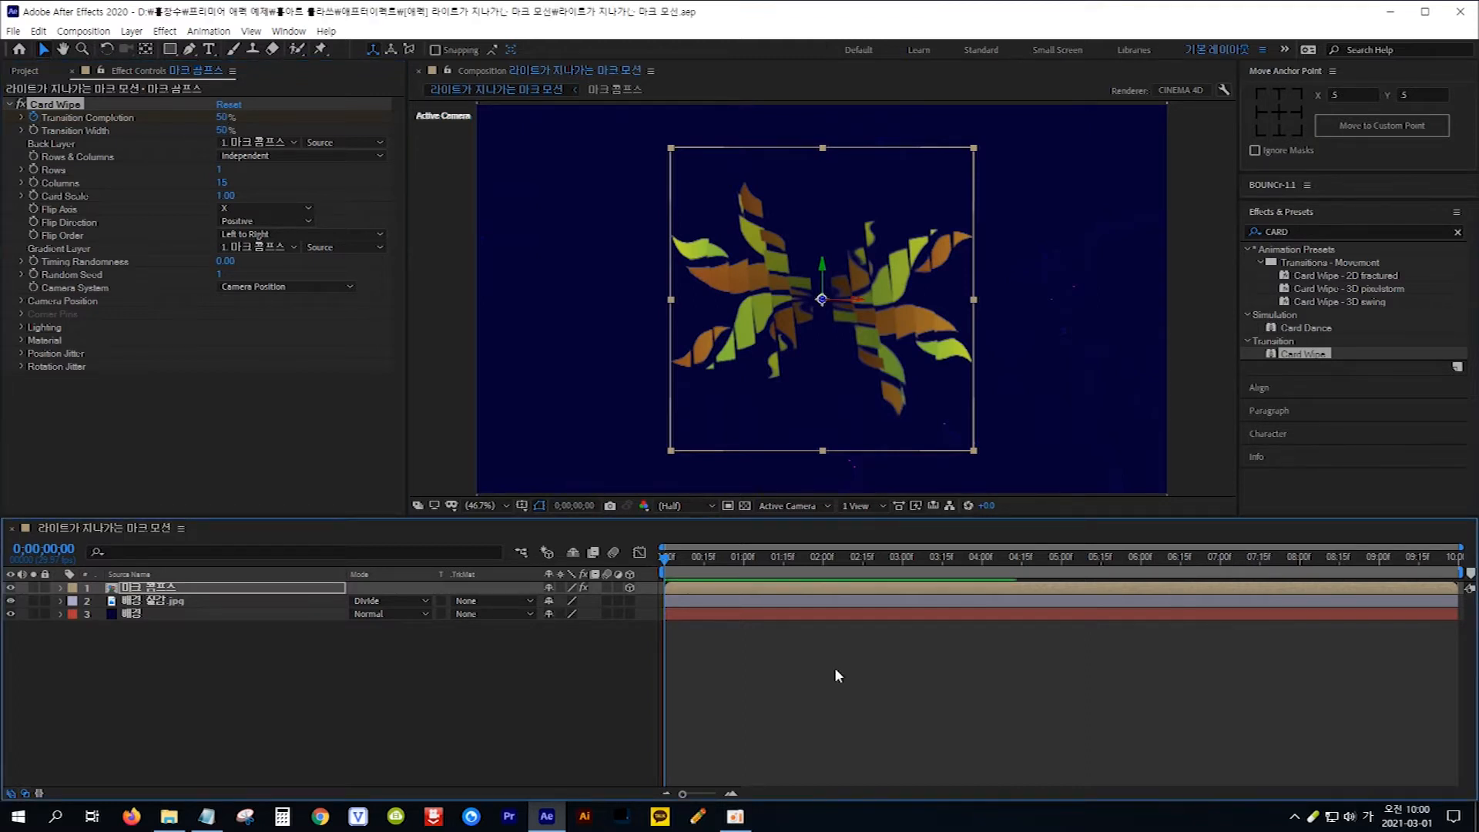
key("space")
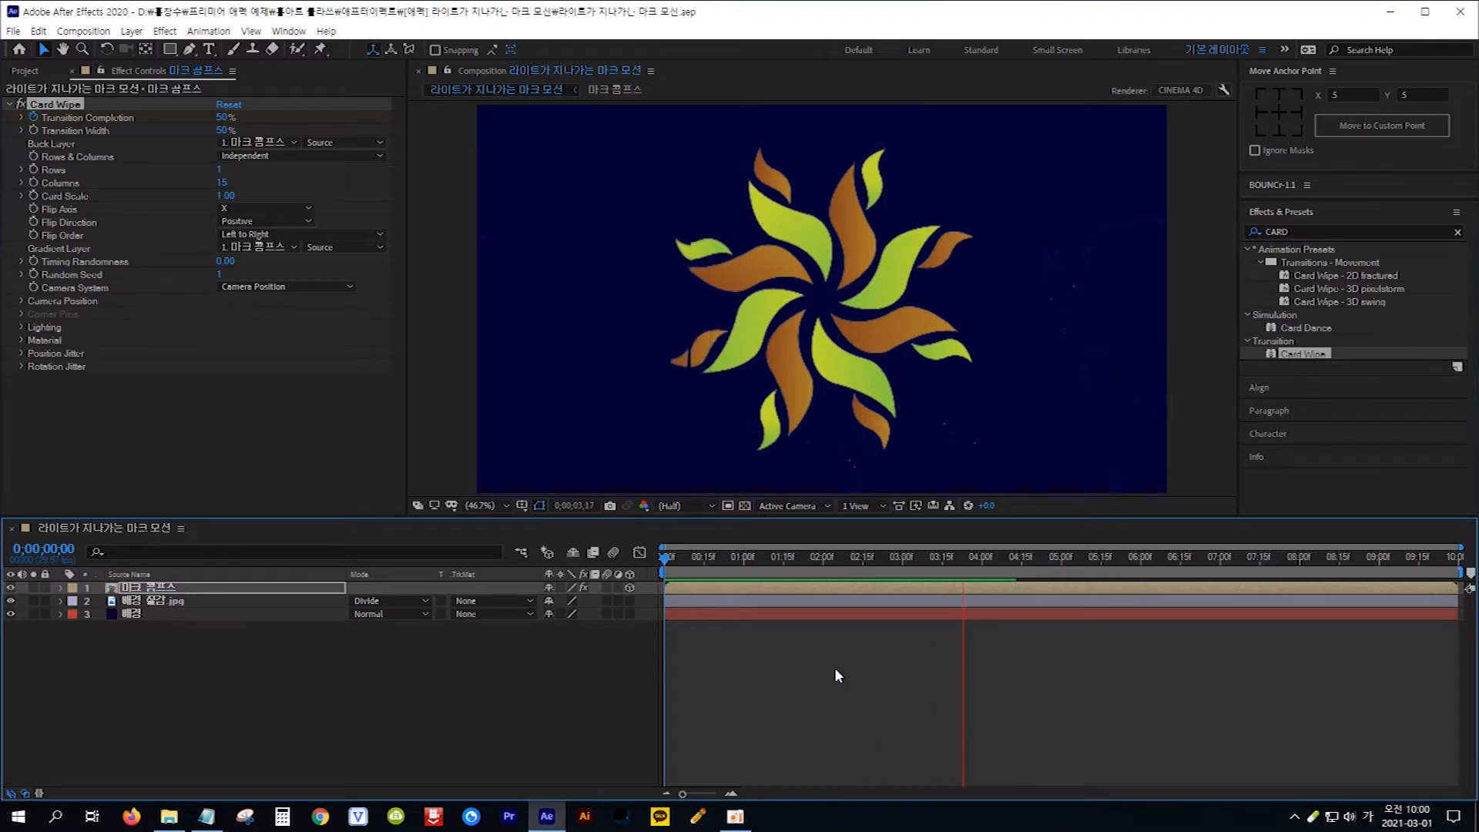
key("space")
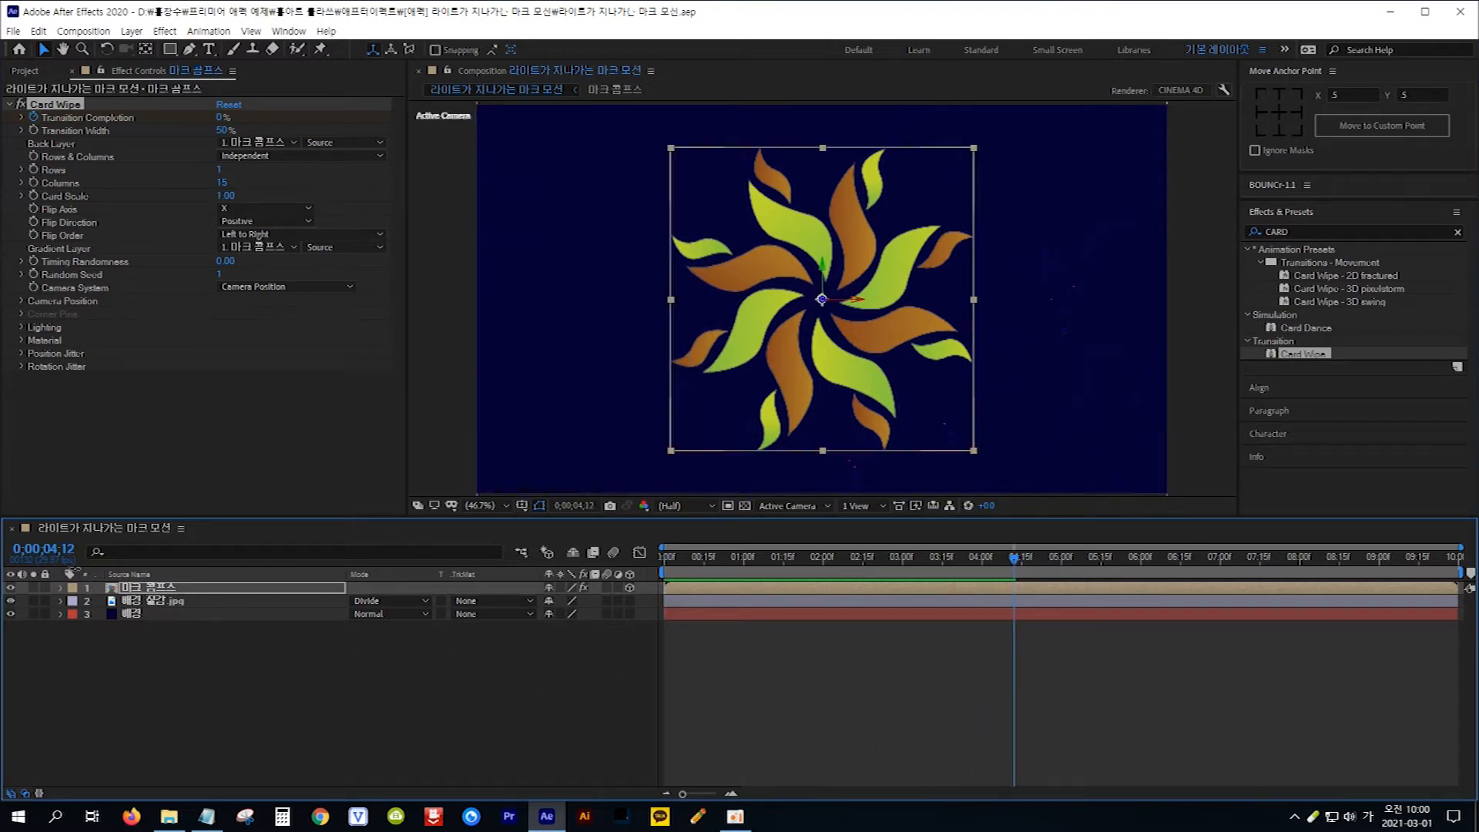
Return to 4;00 and reveal the 마크 콤프스 layer's Position property.
left_click(58, 549)
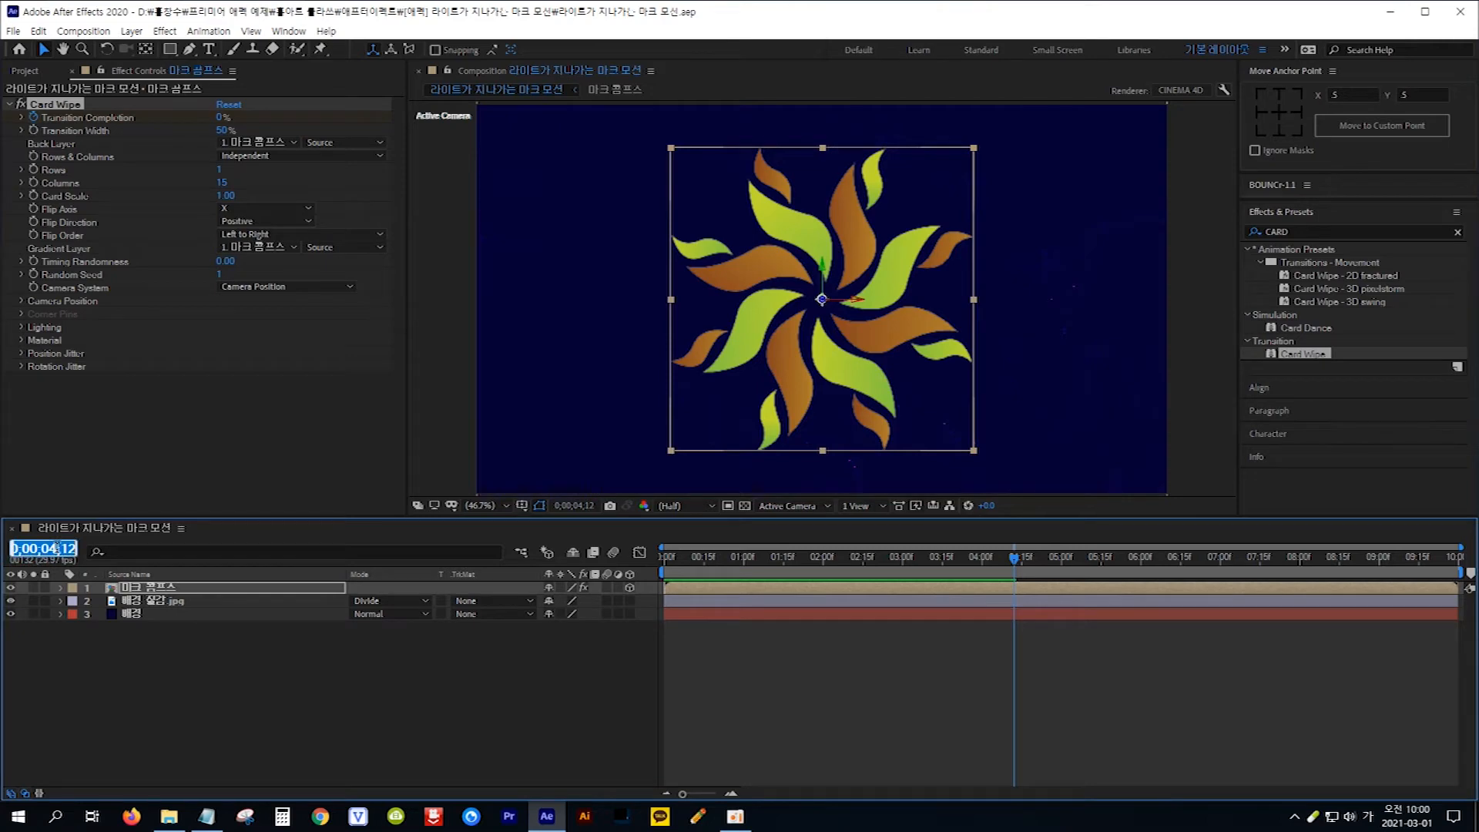
type("4.")
key("Return")
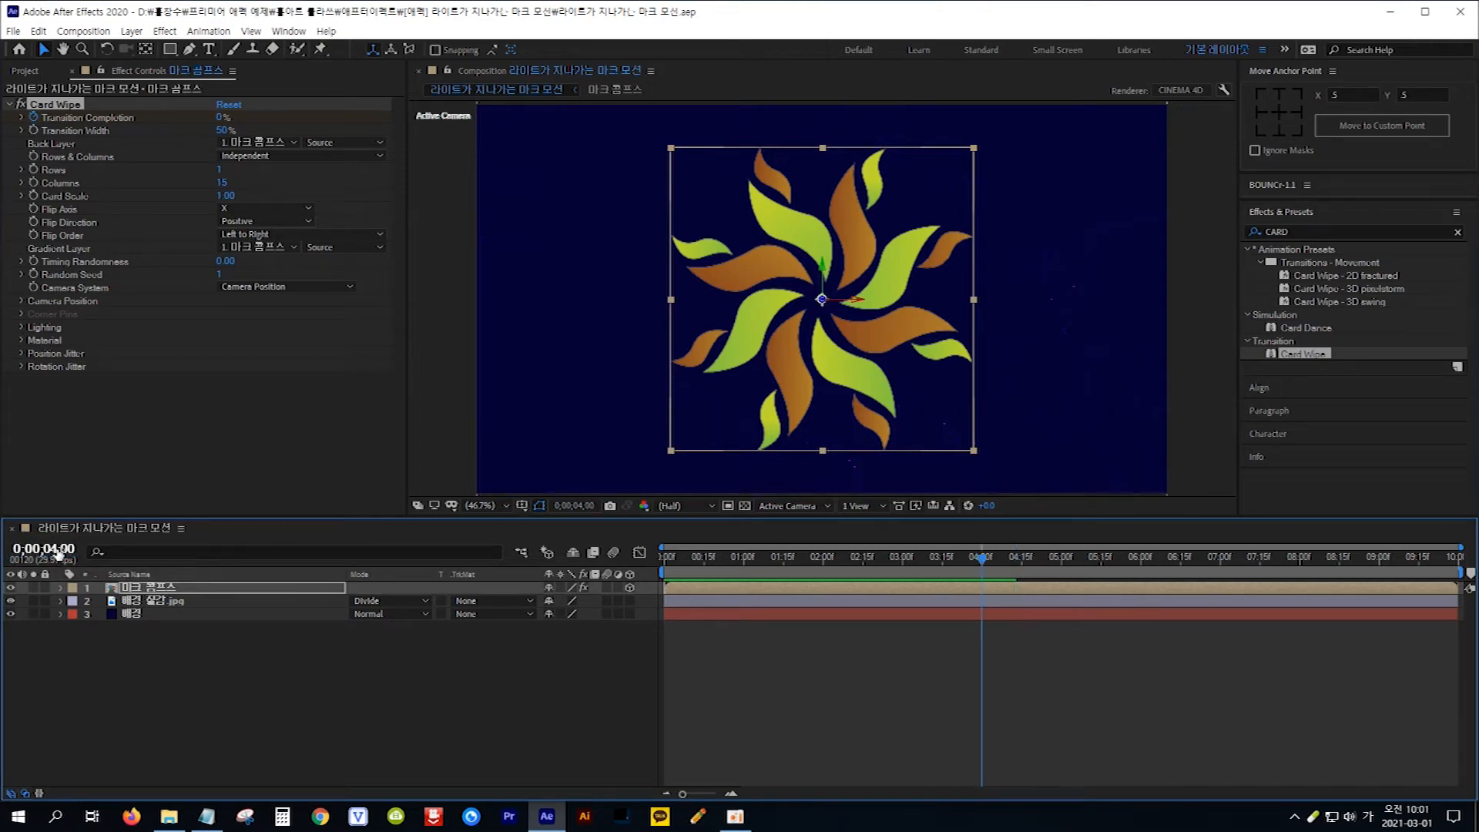
left_click(205, 587)
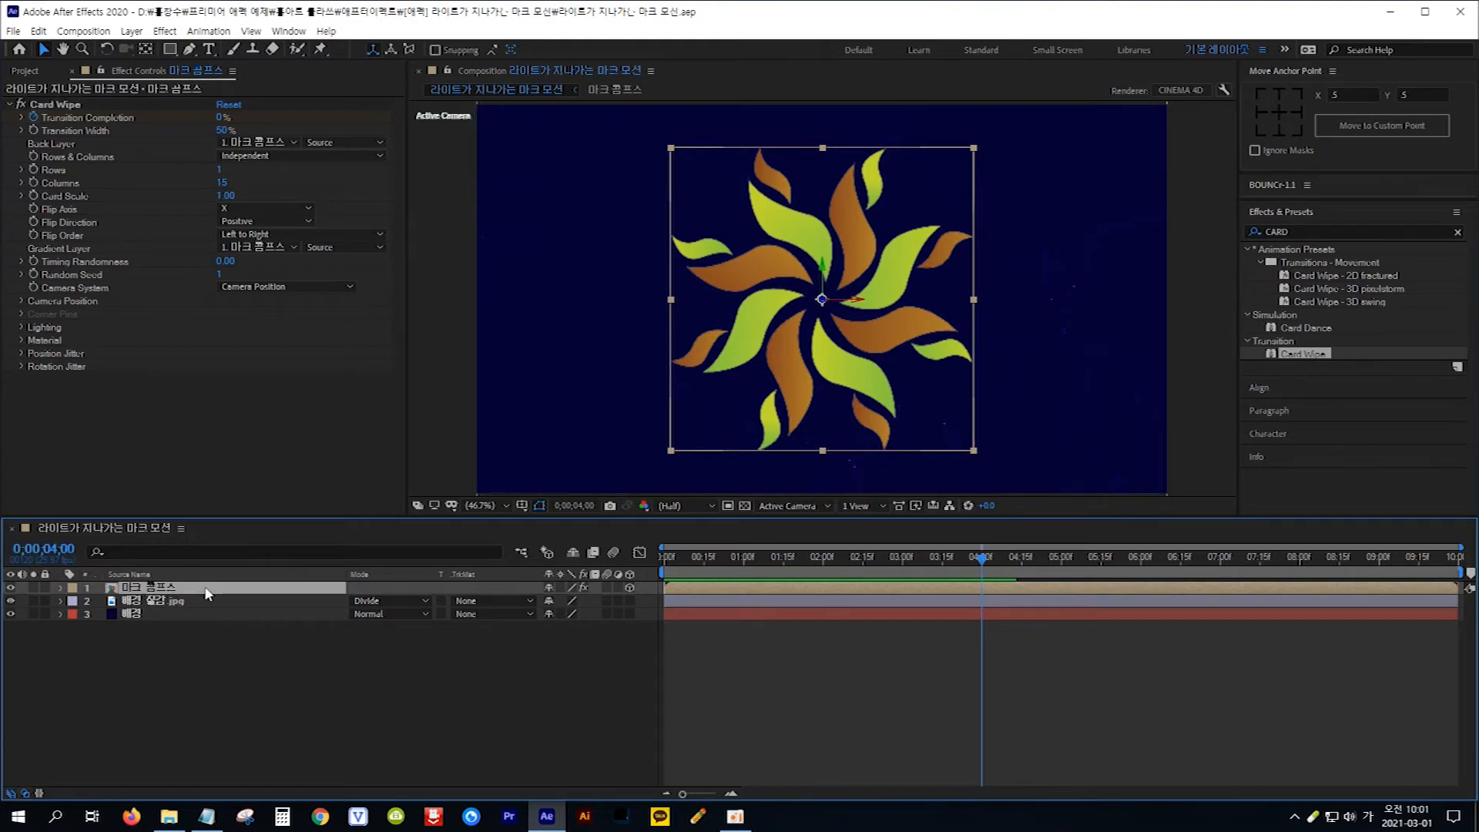
key("Hangul")
key("p")
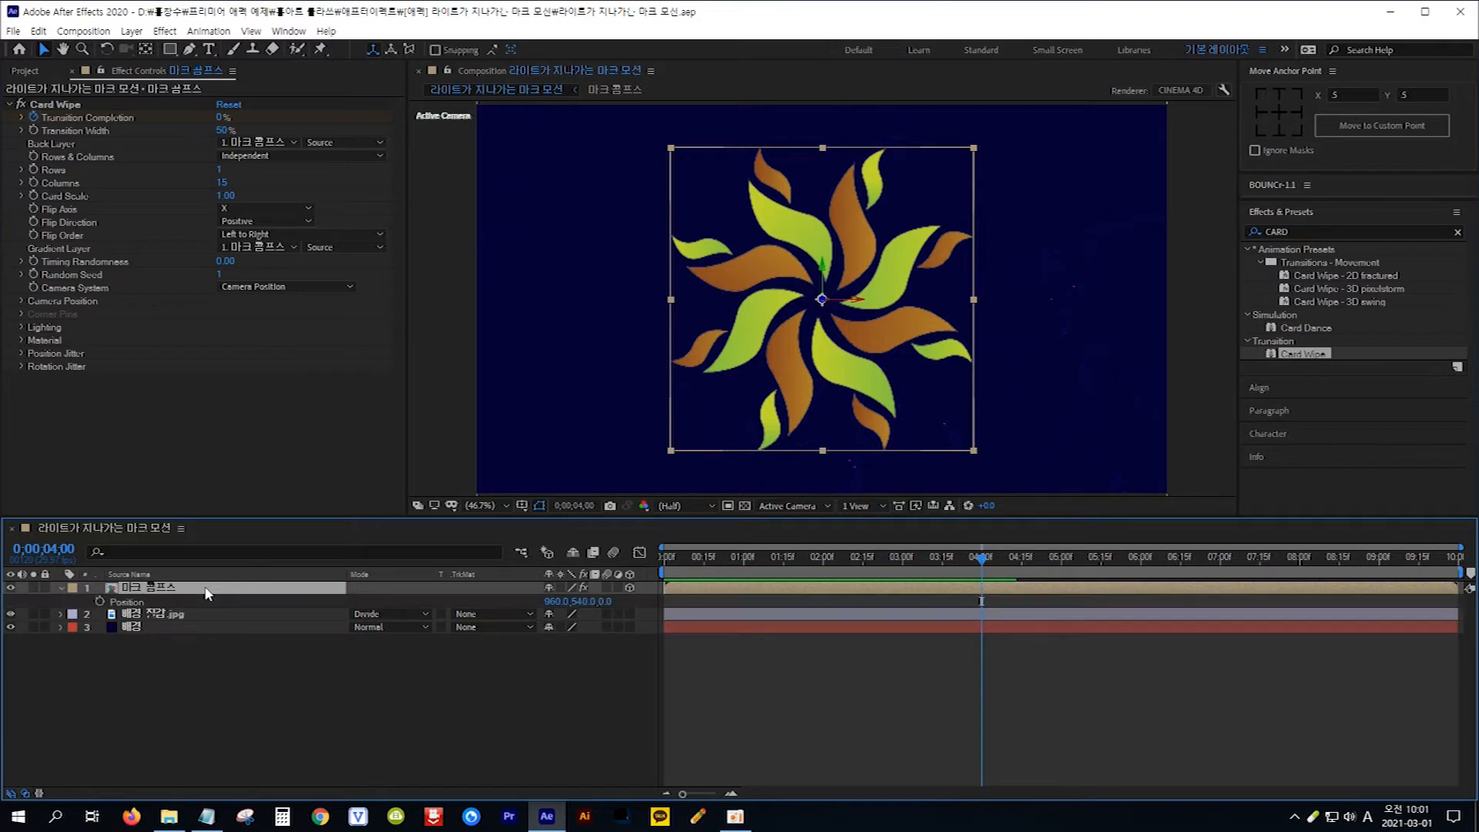
Add Position and Orientation keyframes for the mark at 4 seconds.
left_click(100, 601)
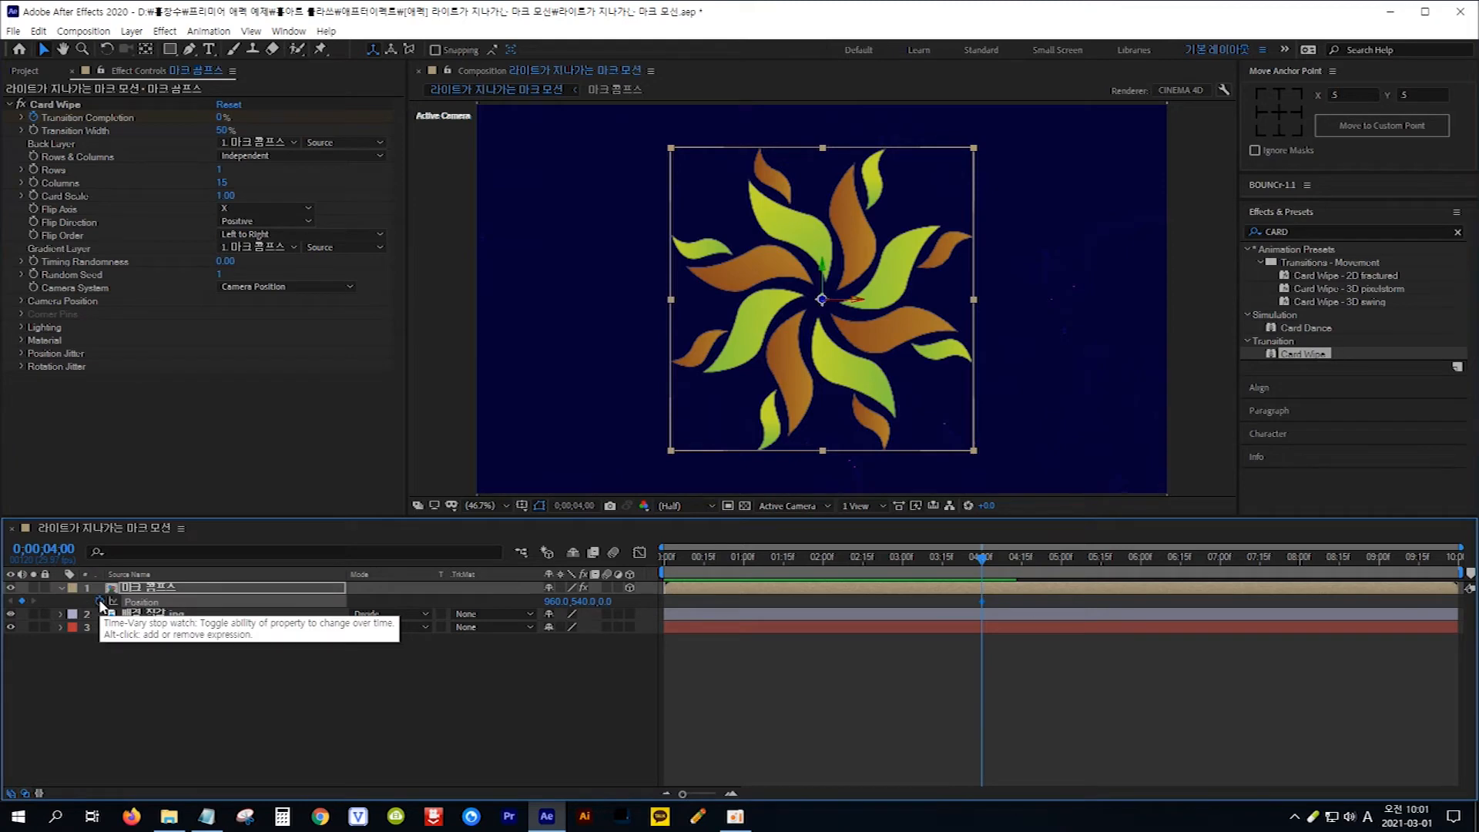
key("r")
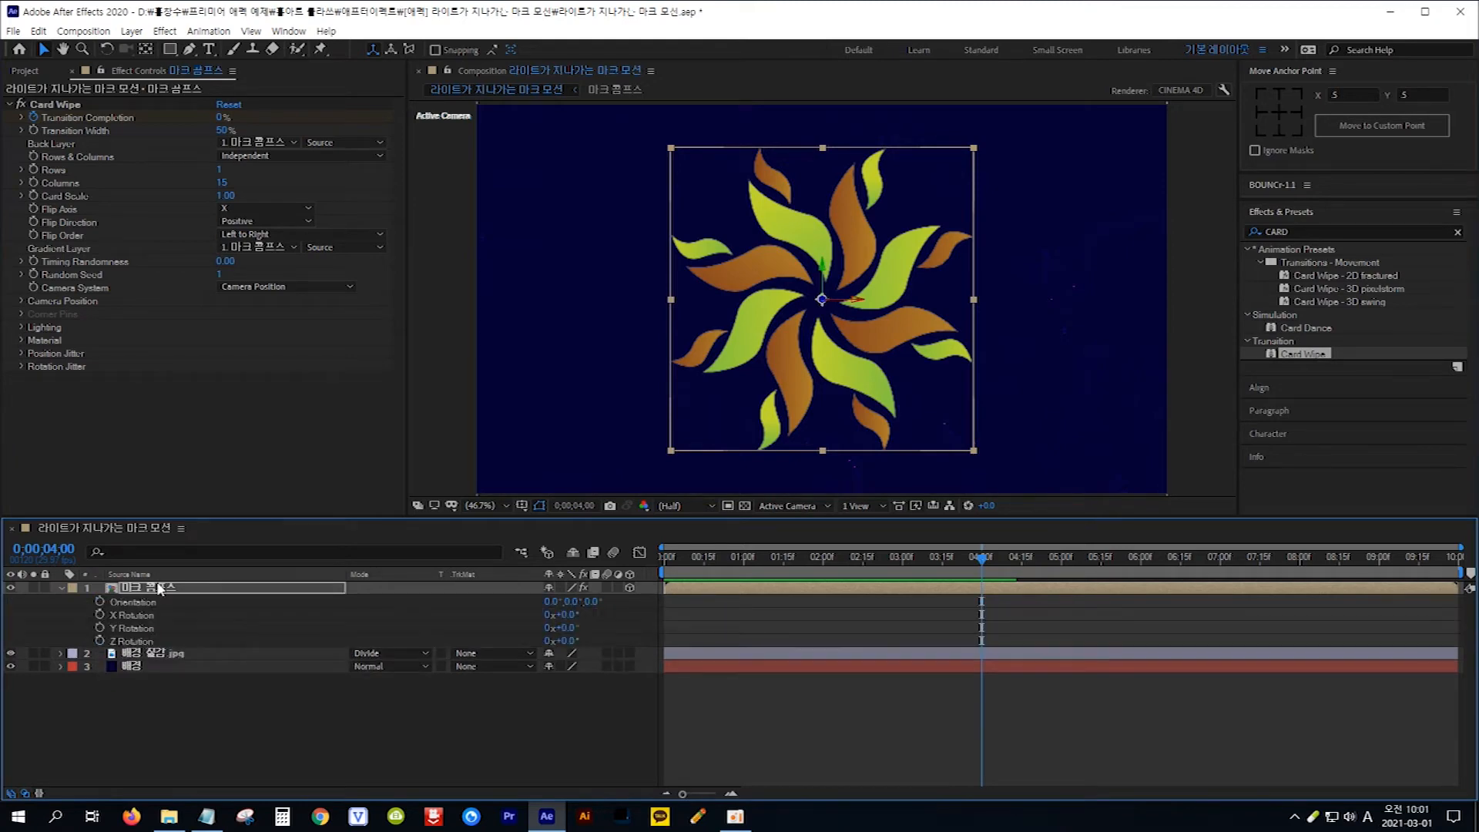
left_click(100, 603)
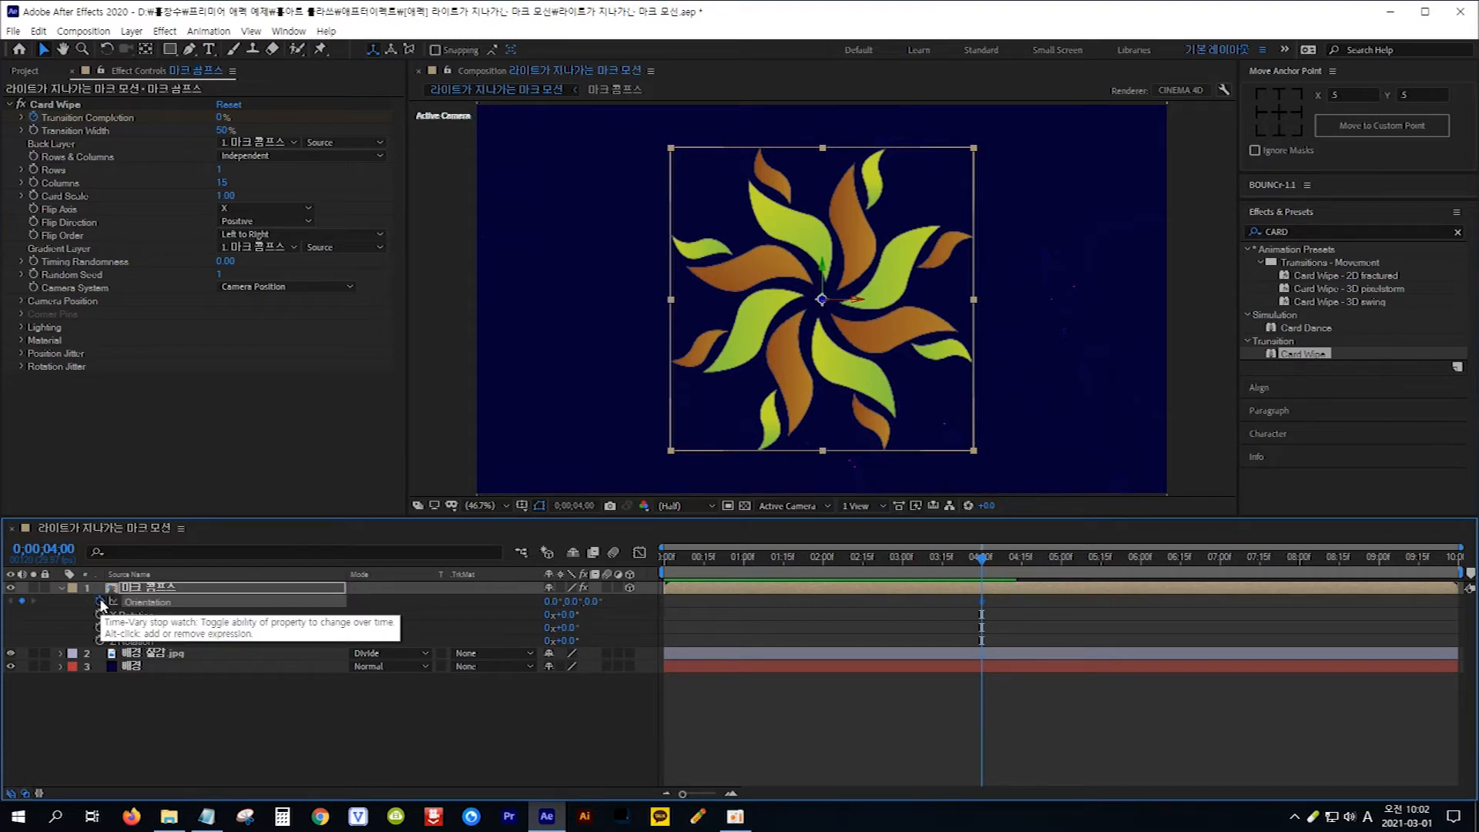
Set Orientation Z to 180° at the start and preview the spinning mark.
key("Home")
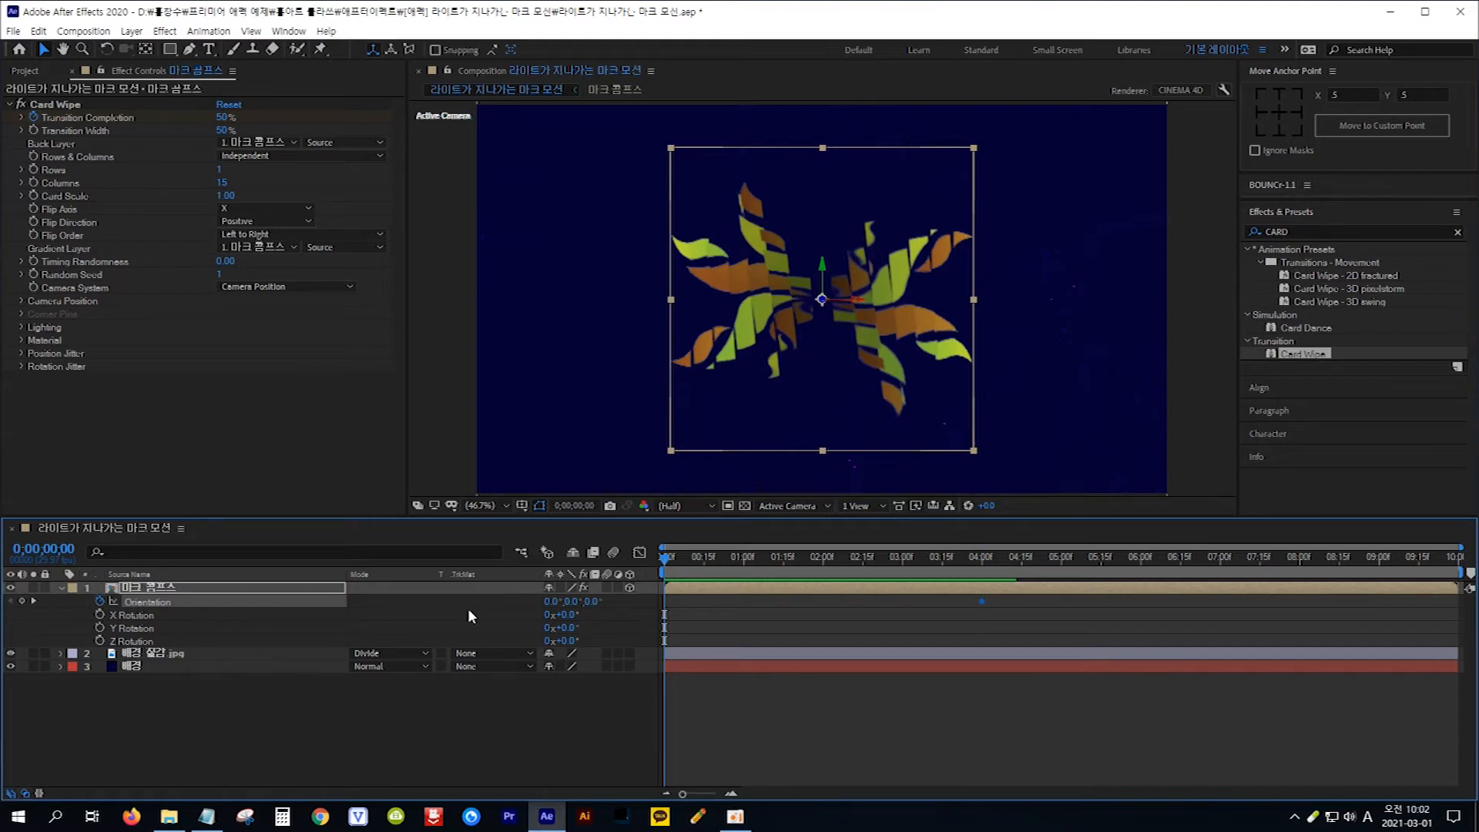
mouse_move(592, 602)
left_mouse_down()
mouse_move(761, 599)
mouse_move(593, 616)
left_mouse_up()
left_click(594, 601)
type("180")
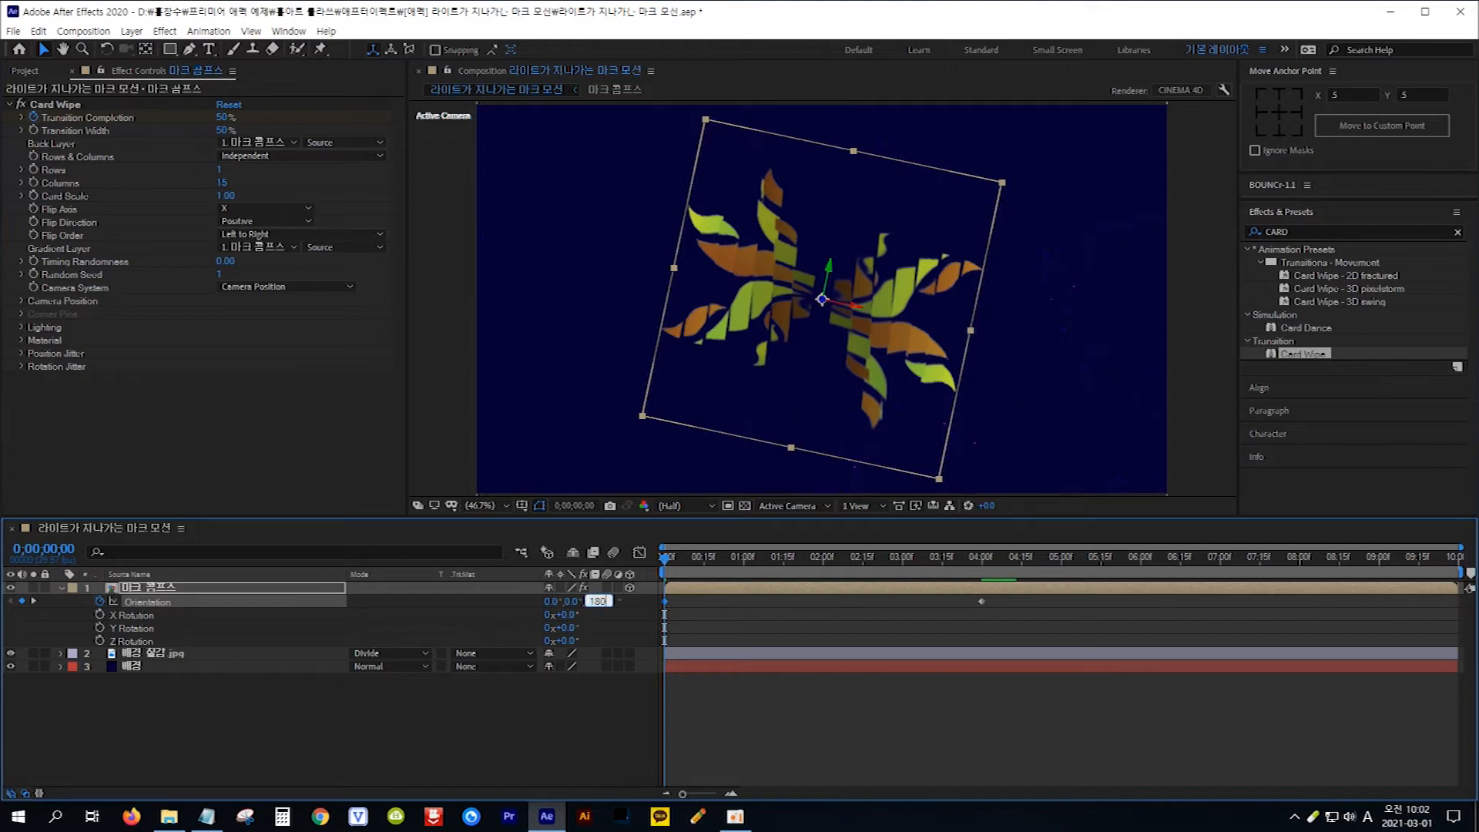
key("Return")
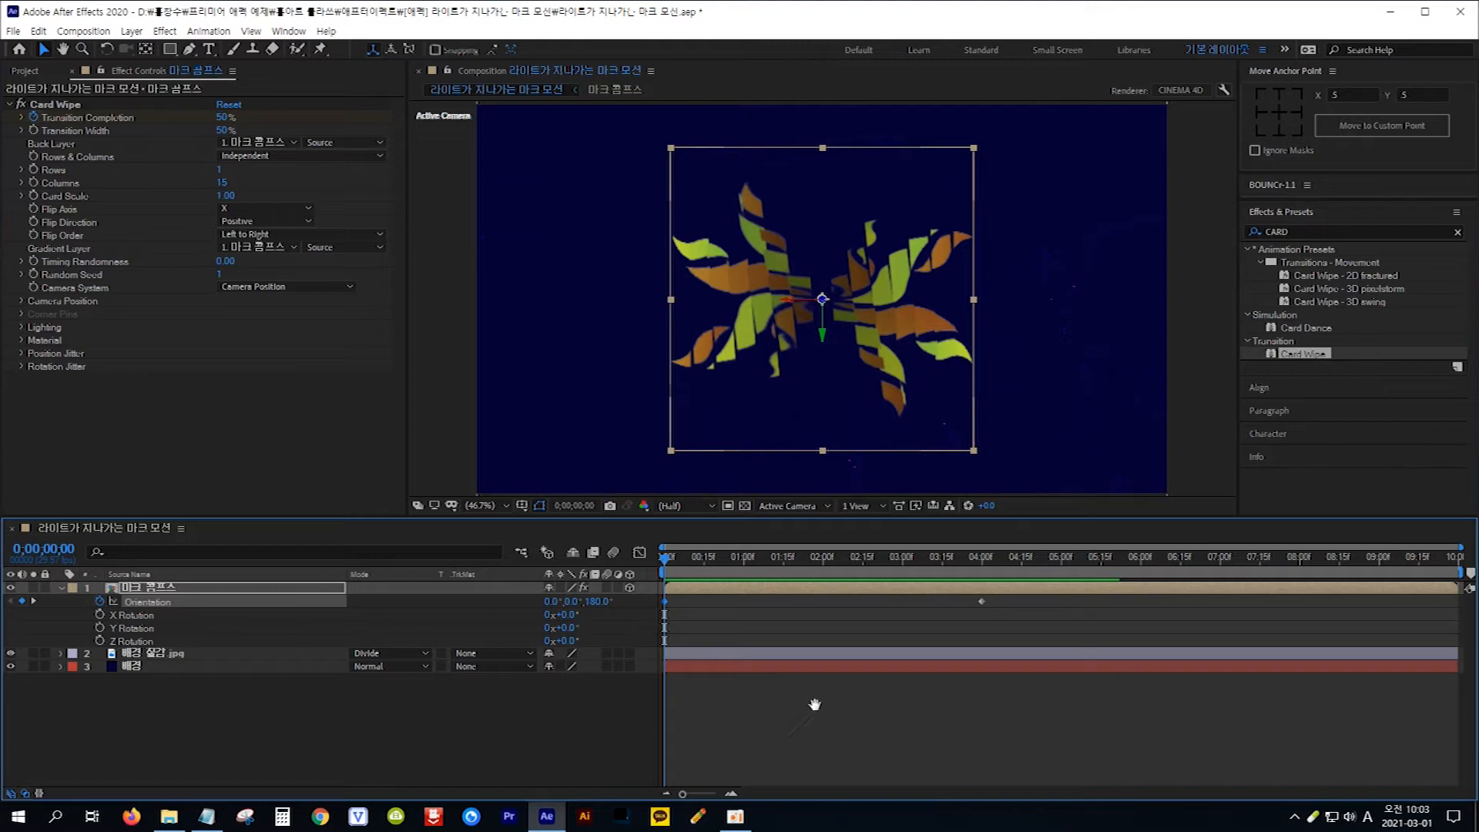
key("space")
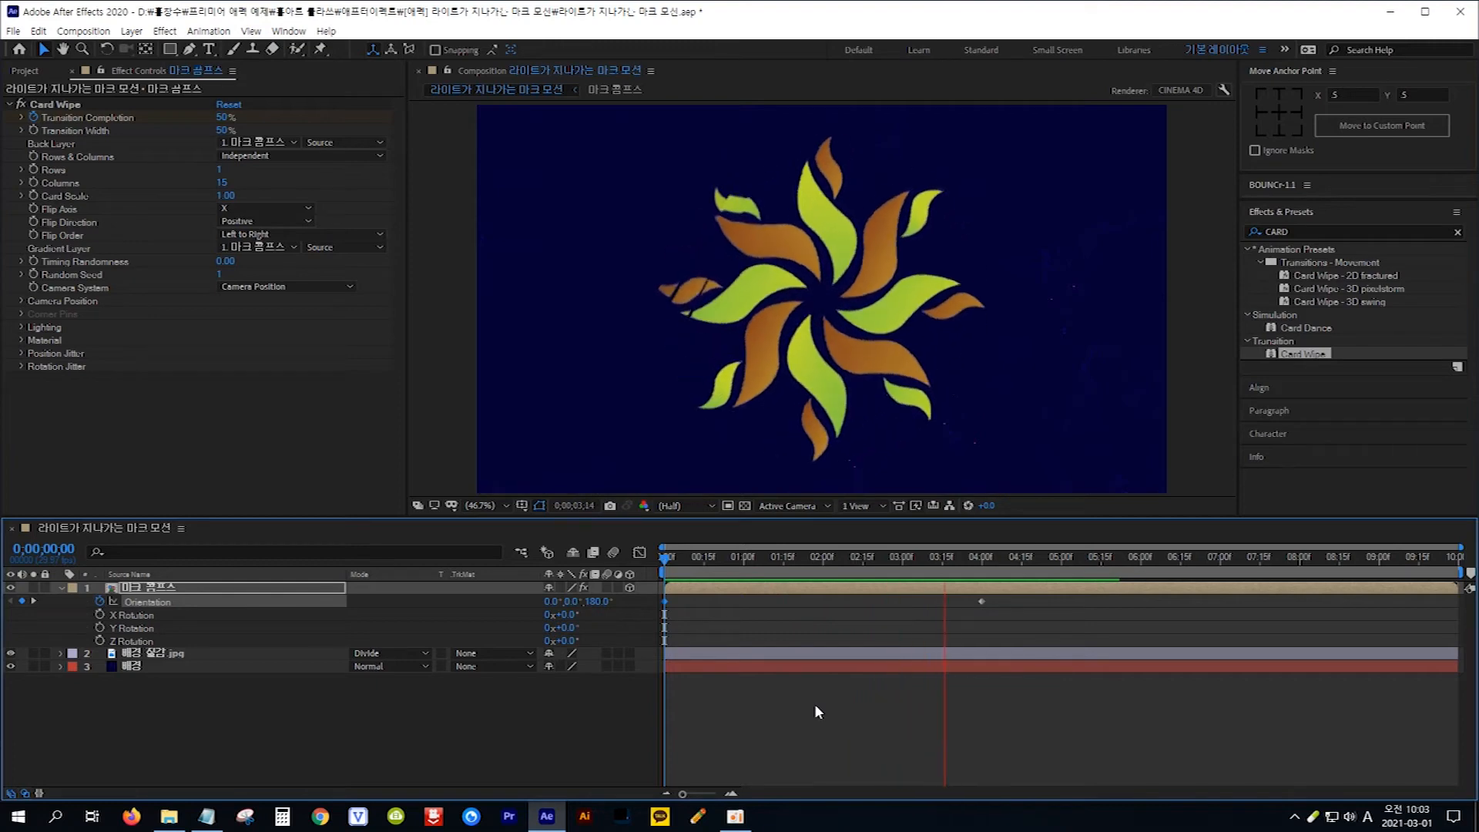
key("space")
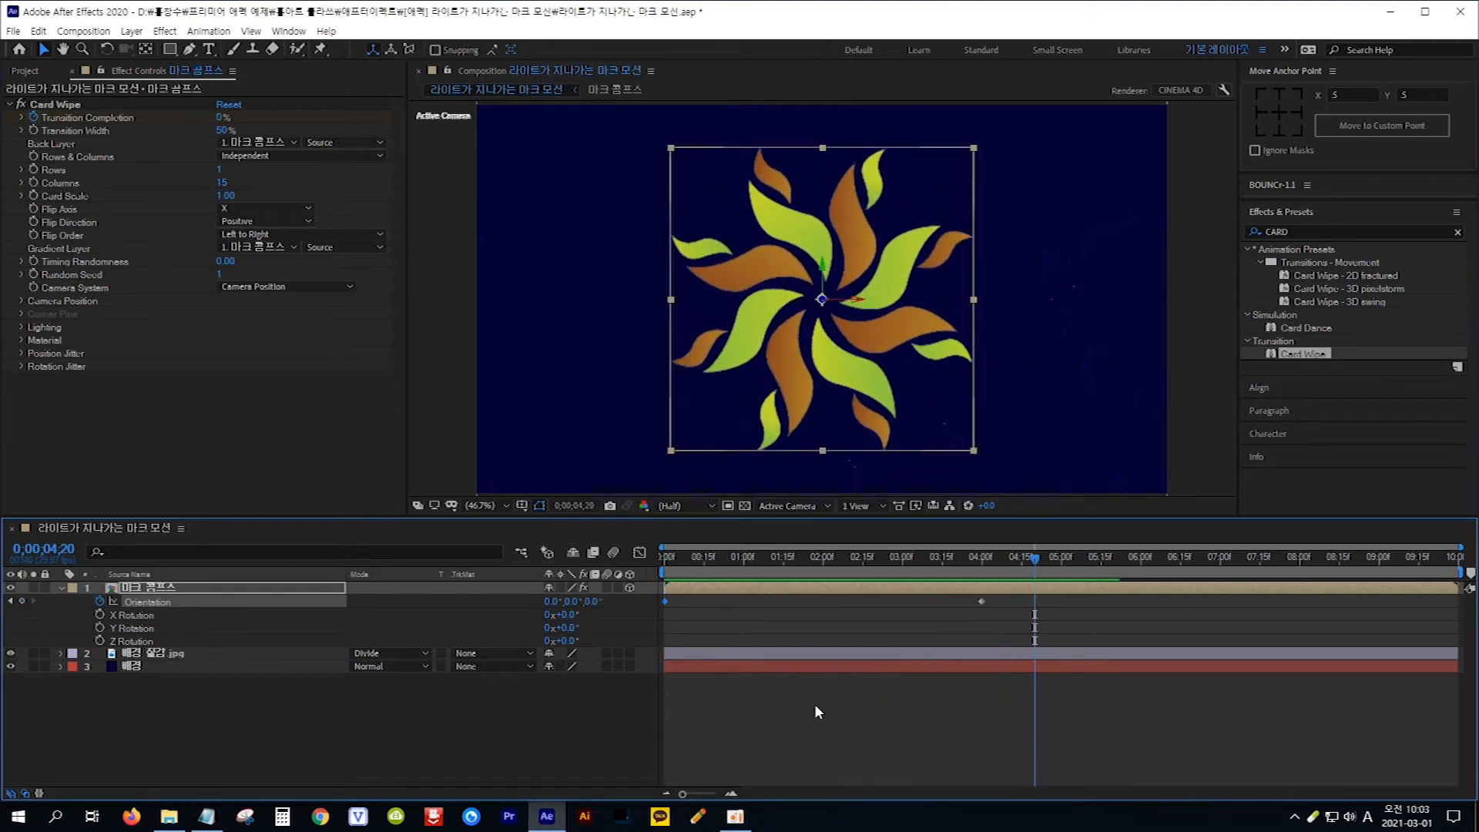
key("Home")
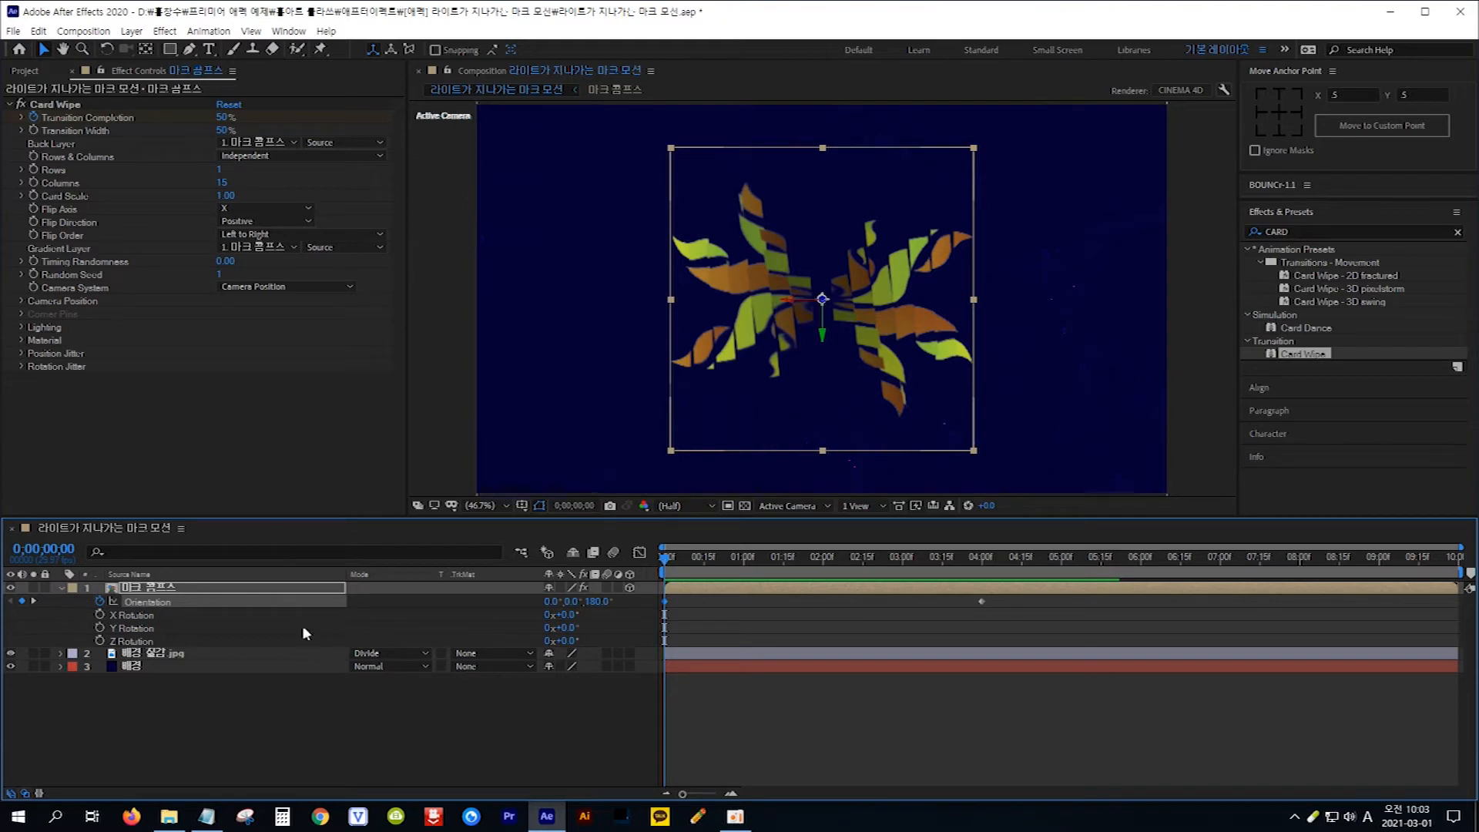
Set the flower mark's Position Z to -2600 at frame 0.
key("Return")
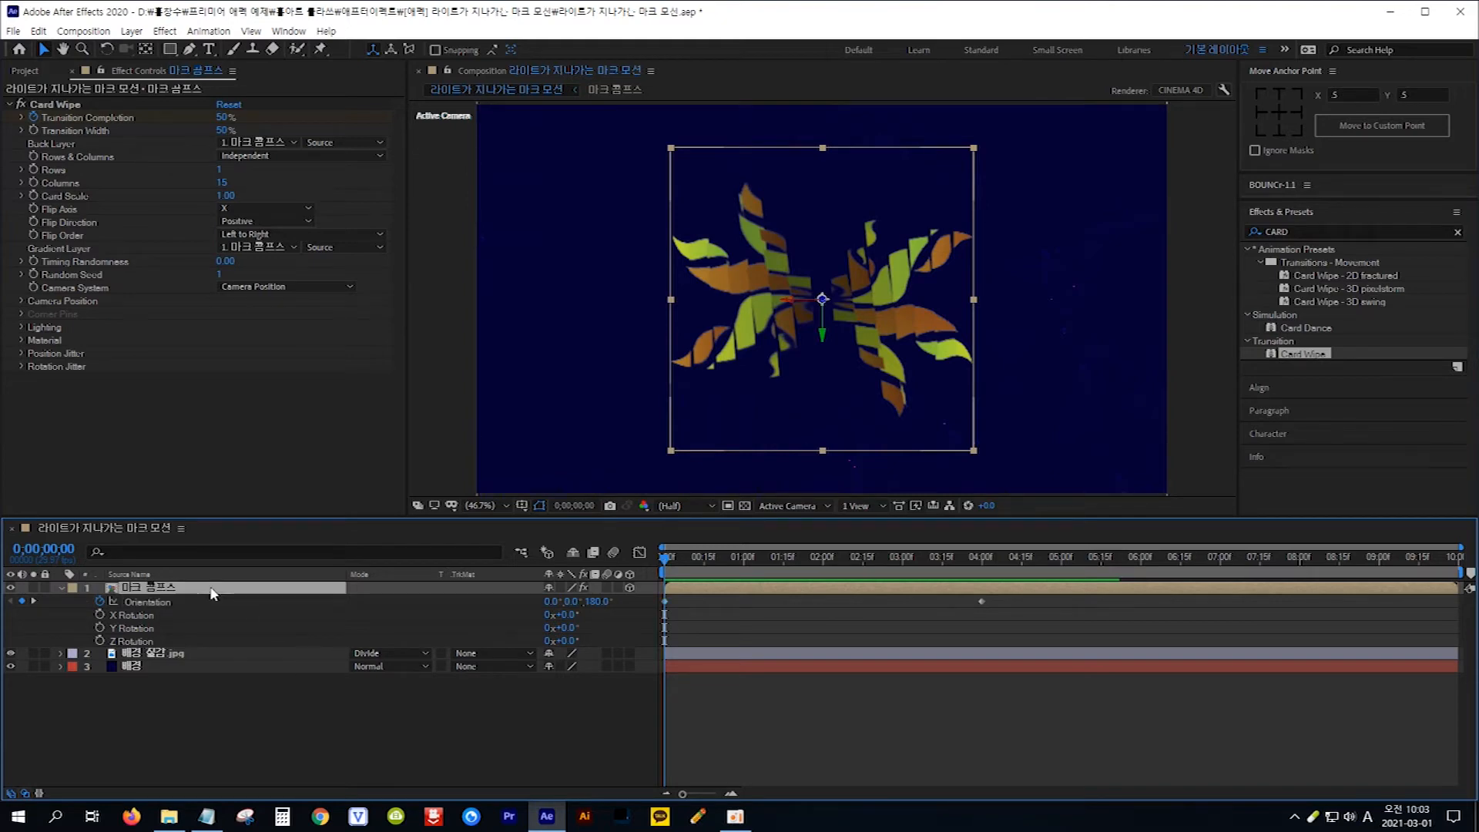
key("p")
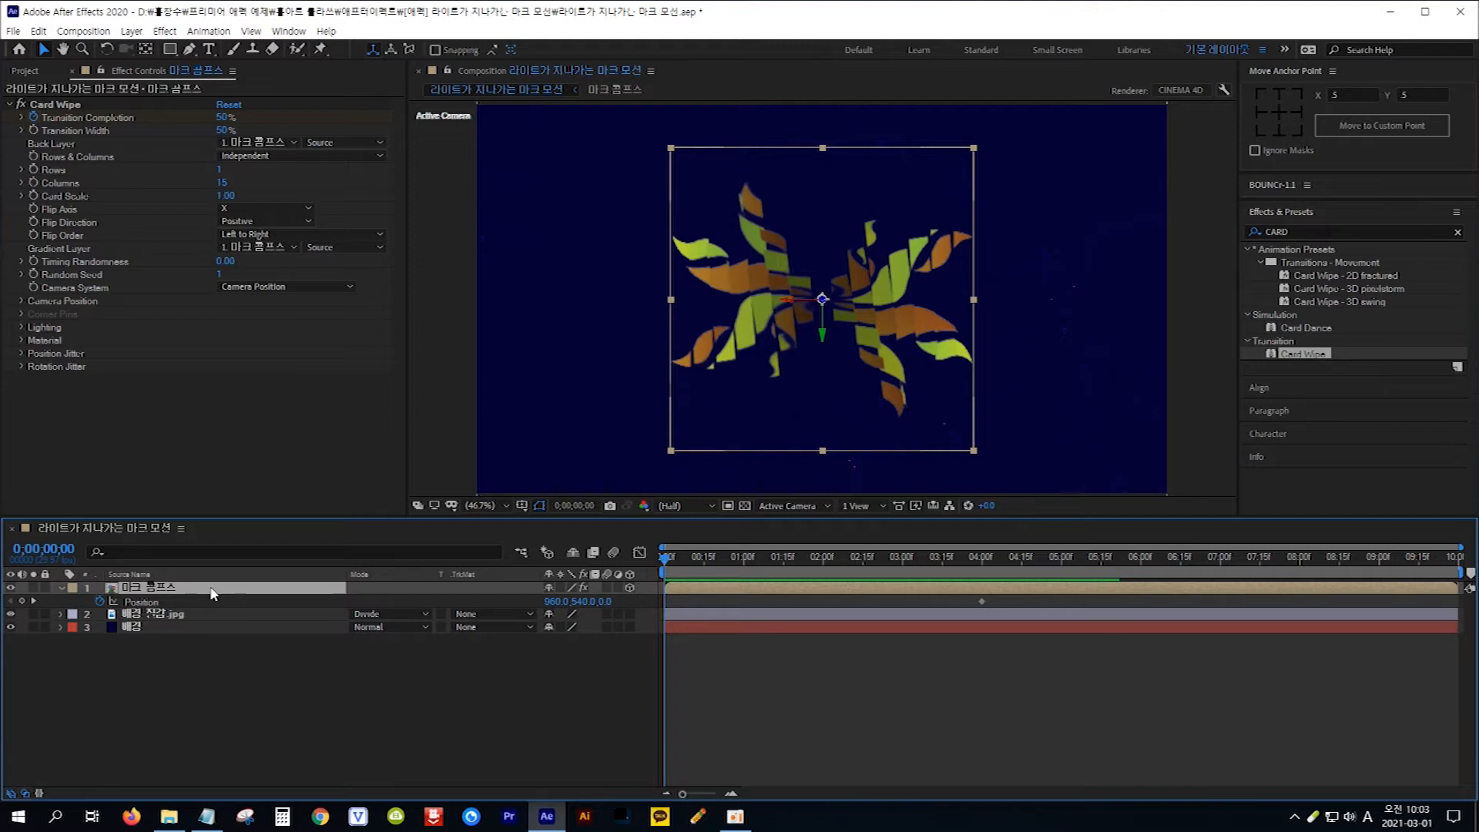
left_click(607, 601)
type("-")
type("2600")
key("Return")
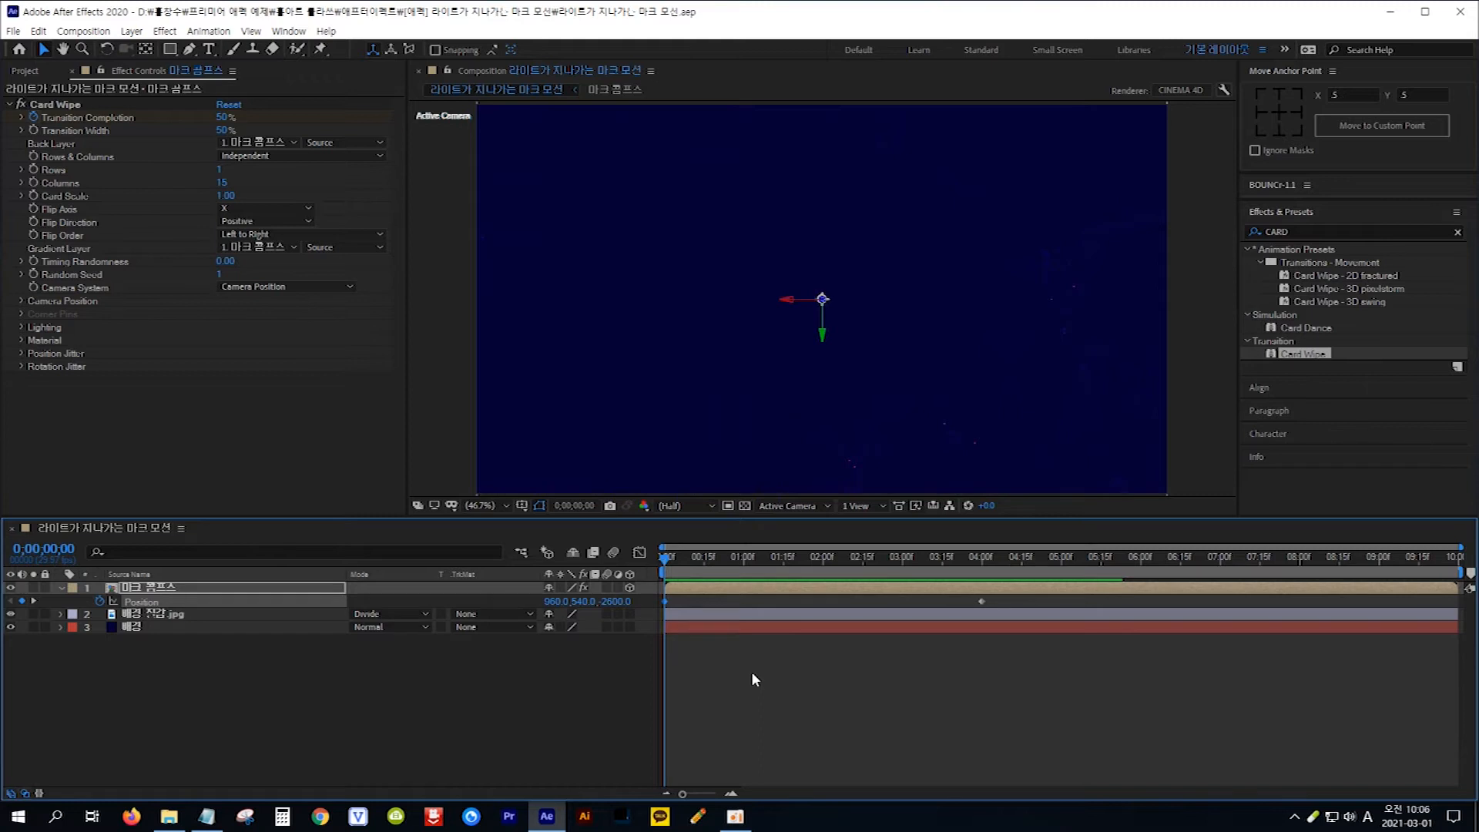
Preview the flower fly-in, return to the start, and reveal the layer's keyframes.
key("space")
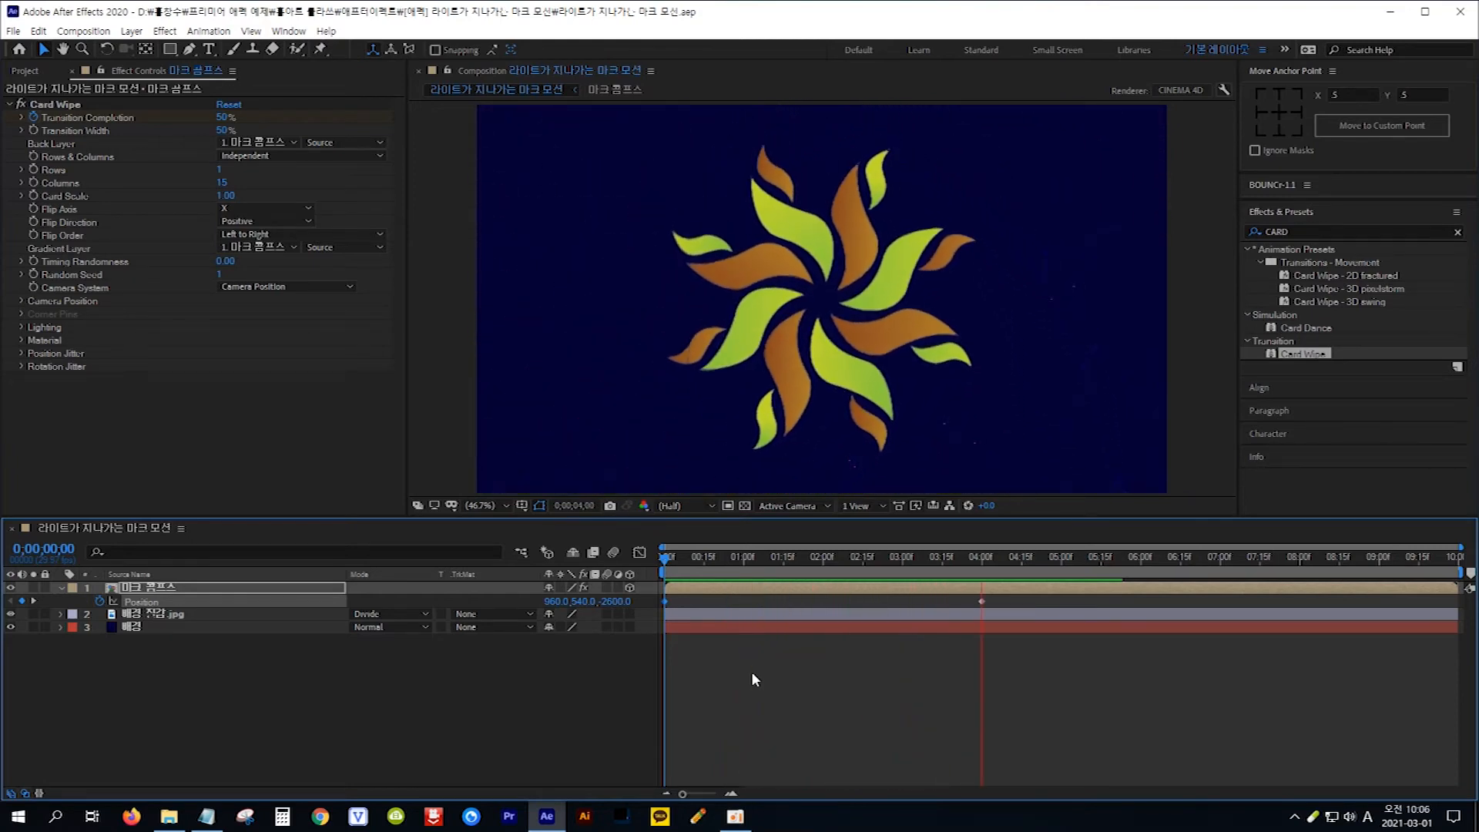
key("space")
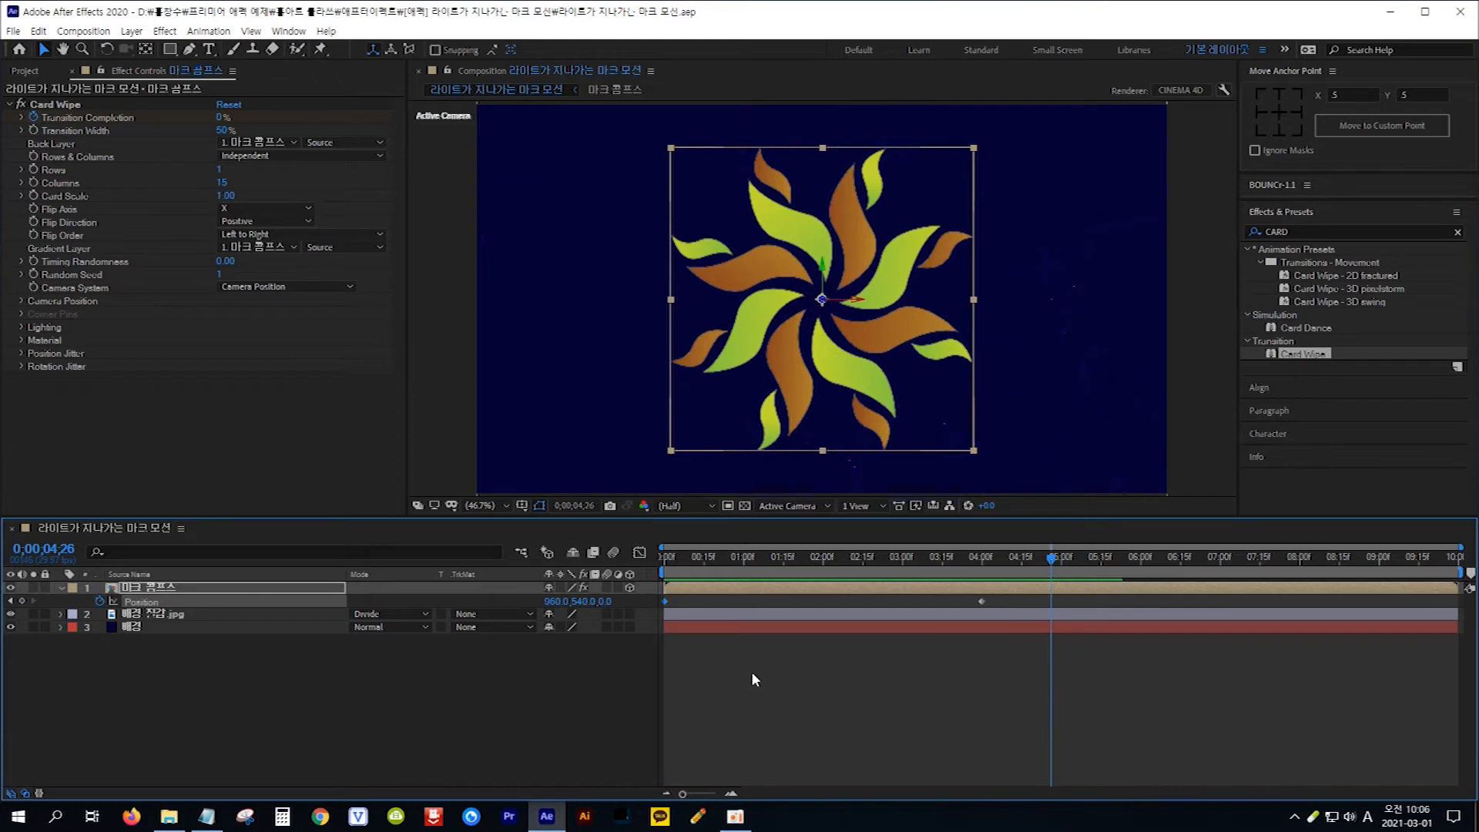
key("Home")
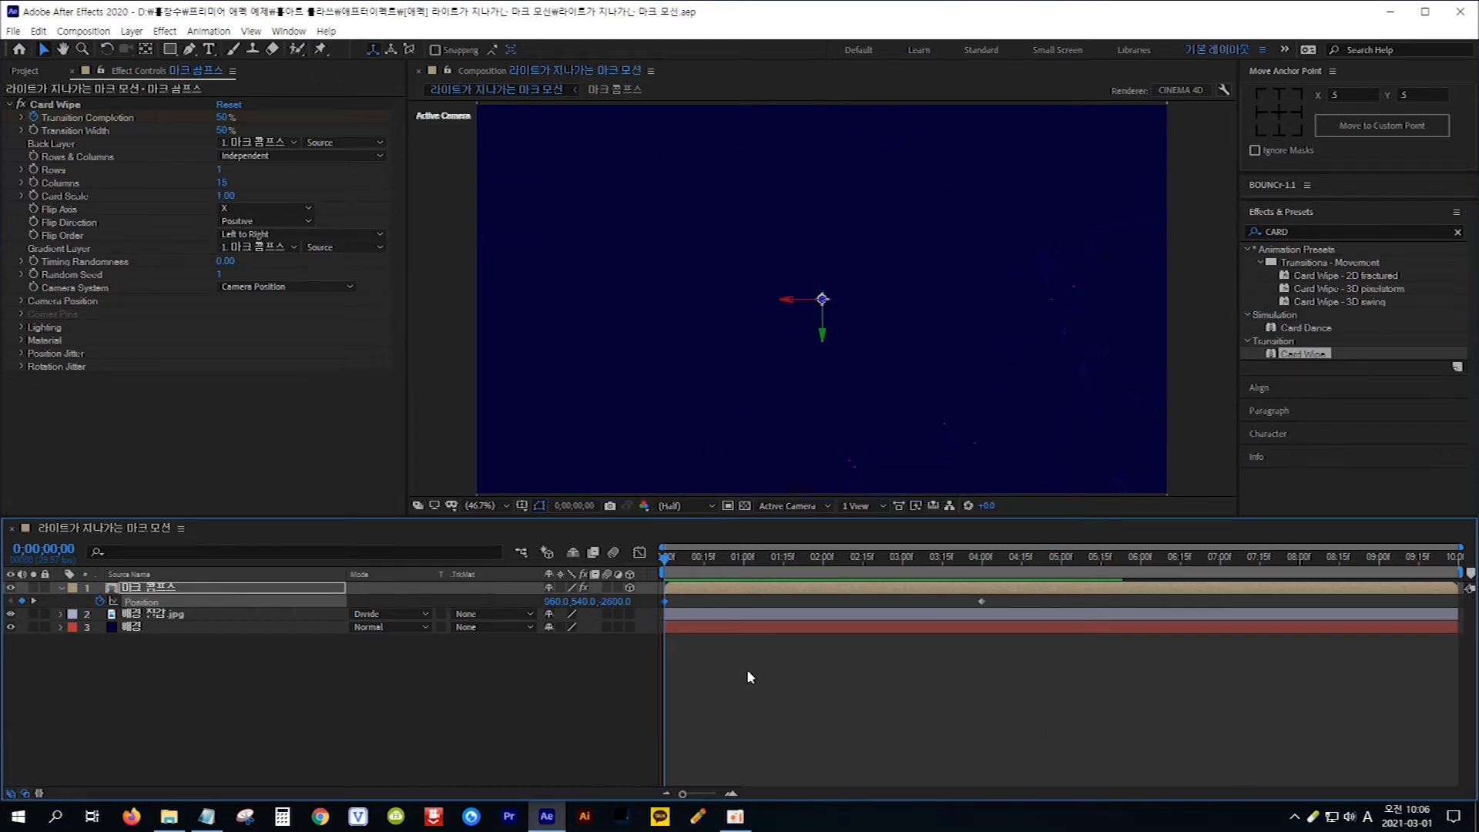
key("Return")
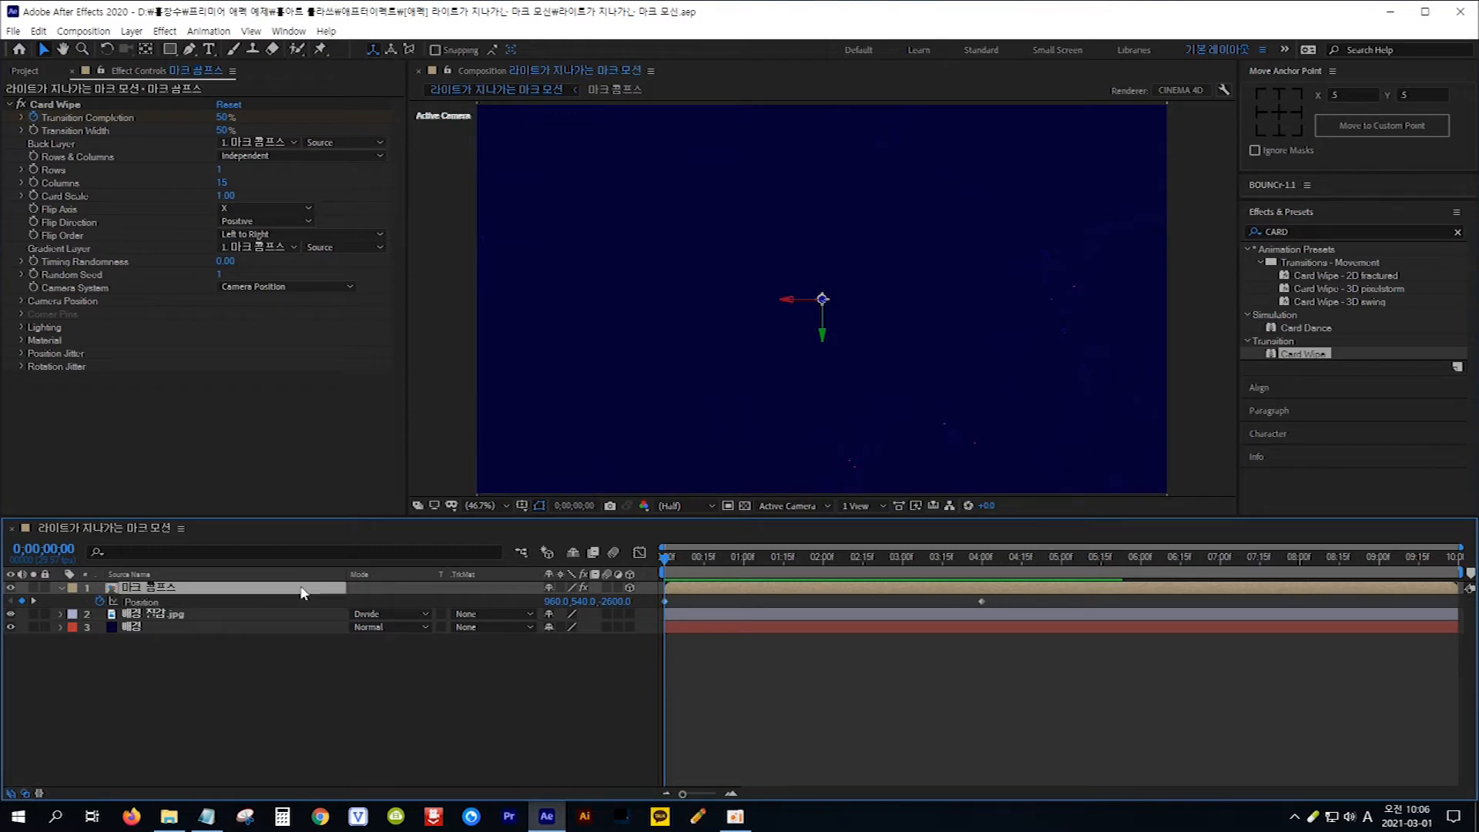
key("u")
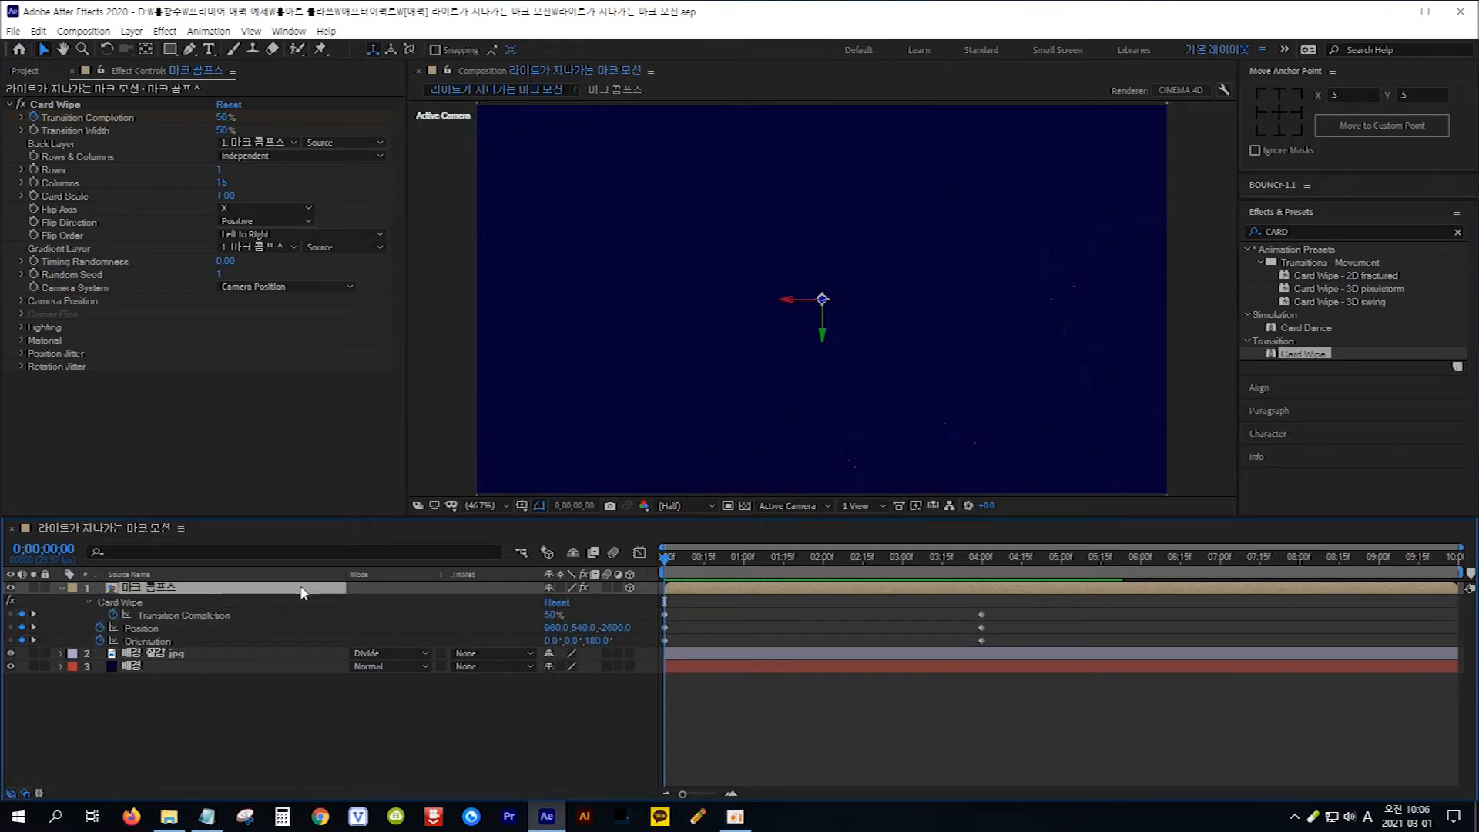
Easy Ease all flower keyframes, then at 4;03 shrink the mark and raise it to Y 417.9.
left_click_drag(1011, 600, 649, 654)
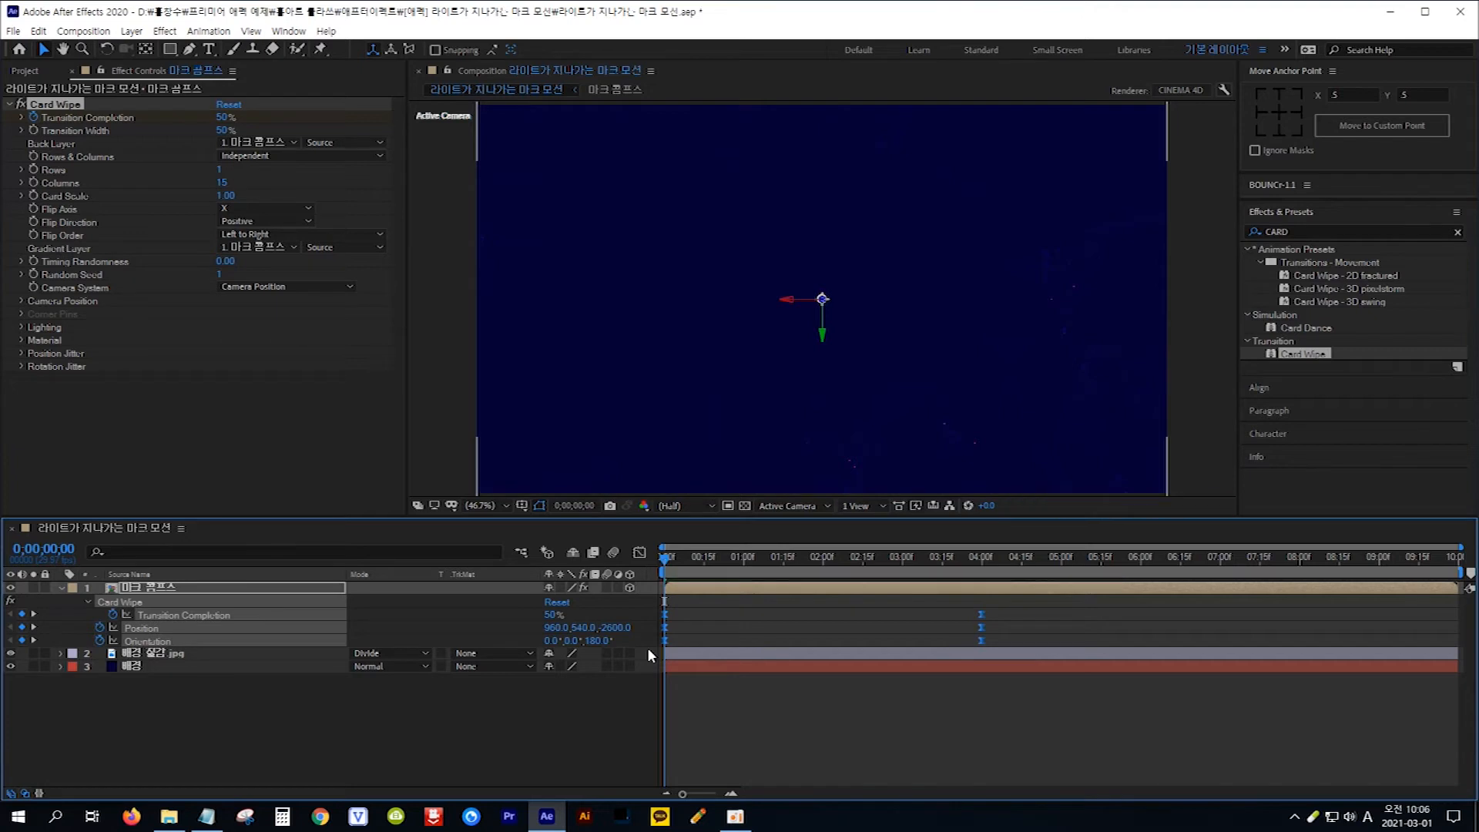
key("F9")
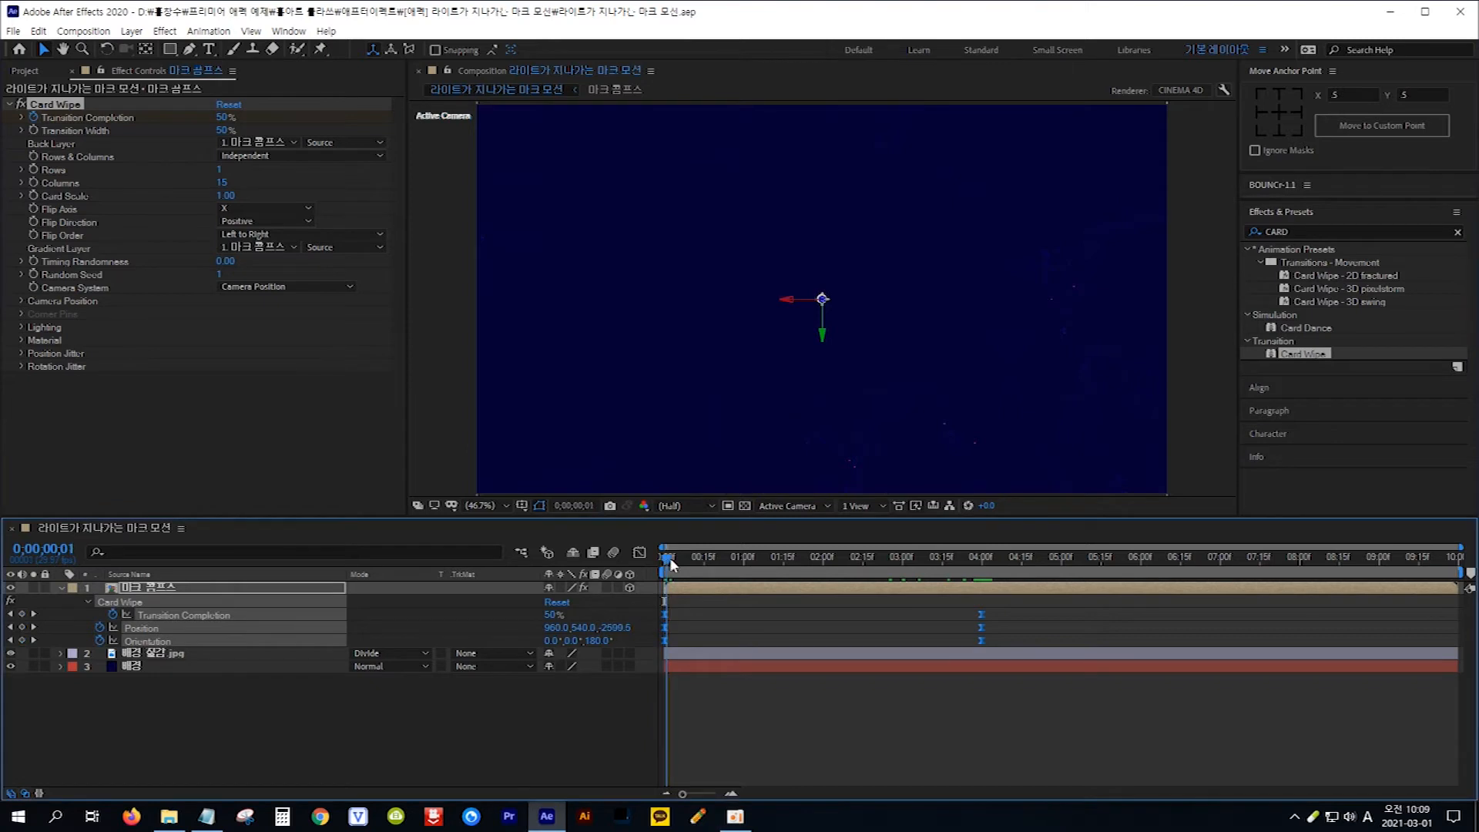
left_click_drag(666, 556, 994, 580)
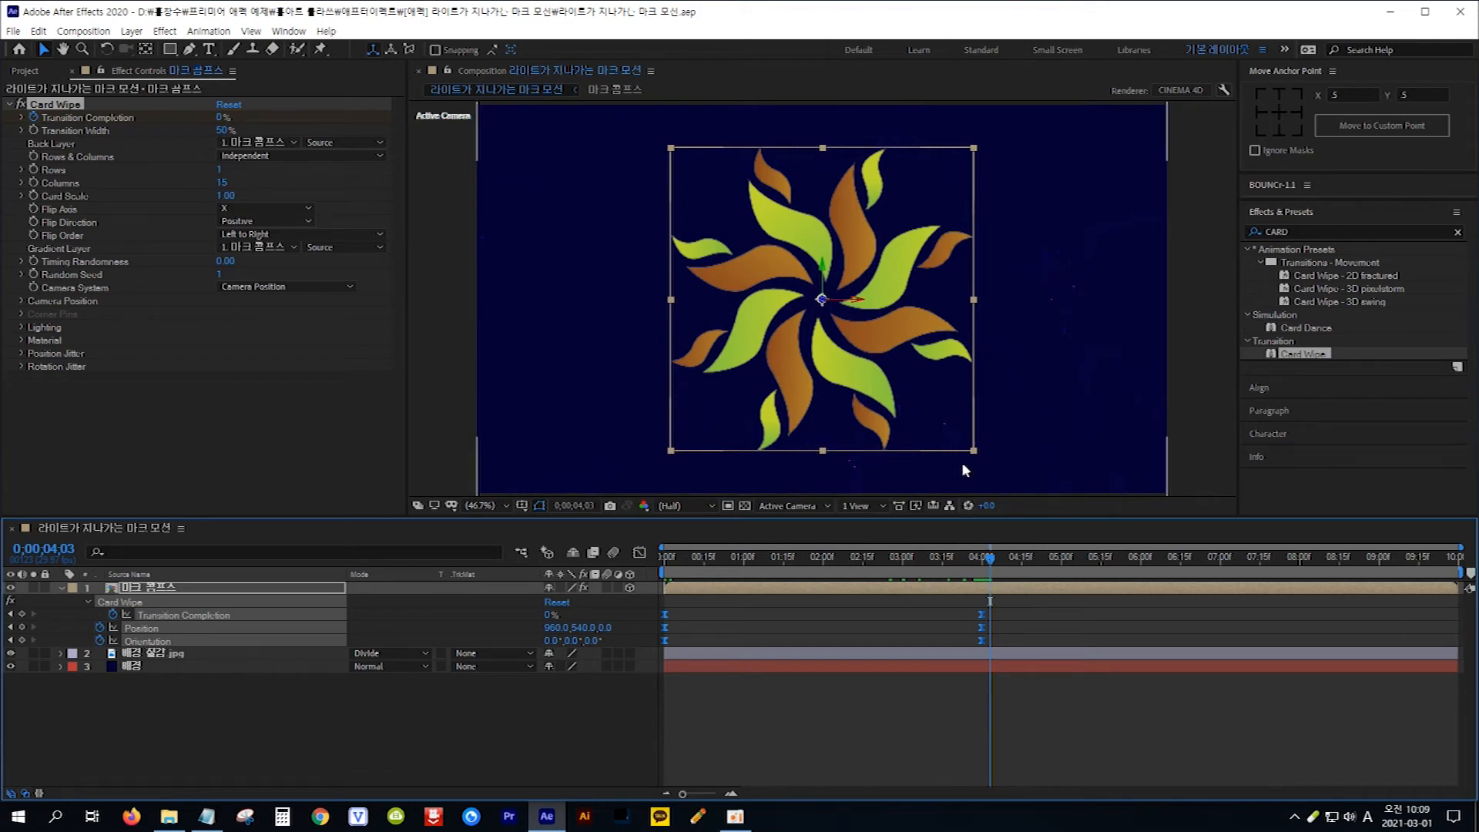
left_click_drag(975, 454, 950, 426)
left_click_drag(859, 374, 855, 327)
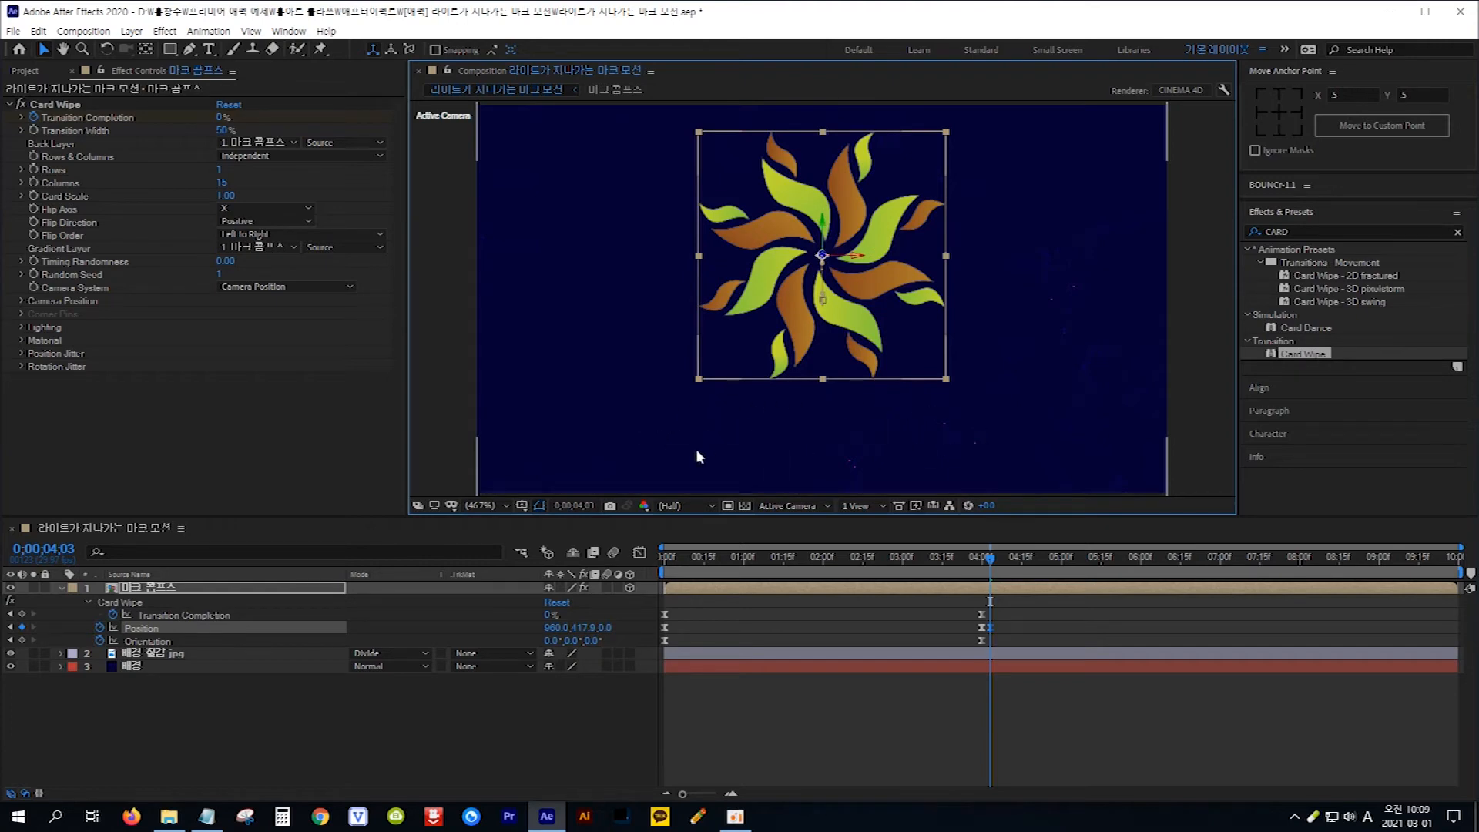
Add a white Gill Sans Ultra Bold text layer with the person's name below the flower.
left_click(209, 49)
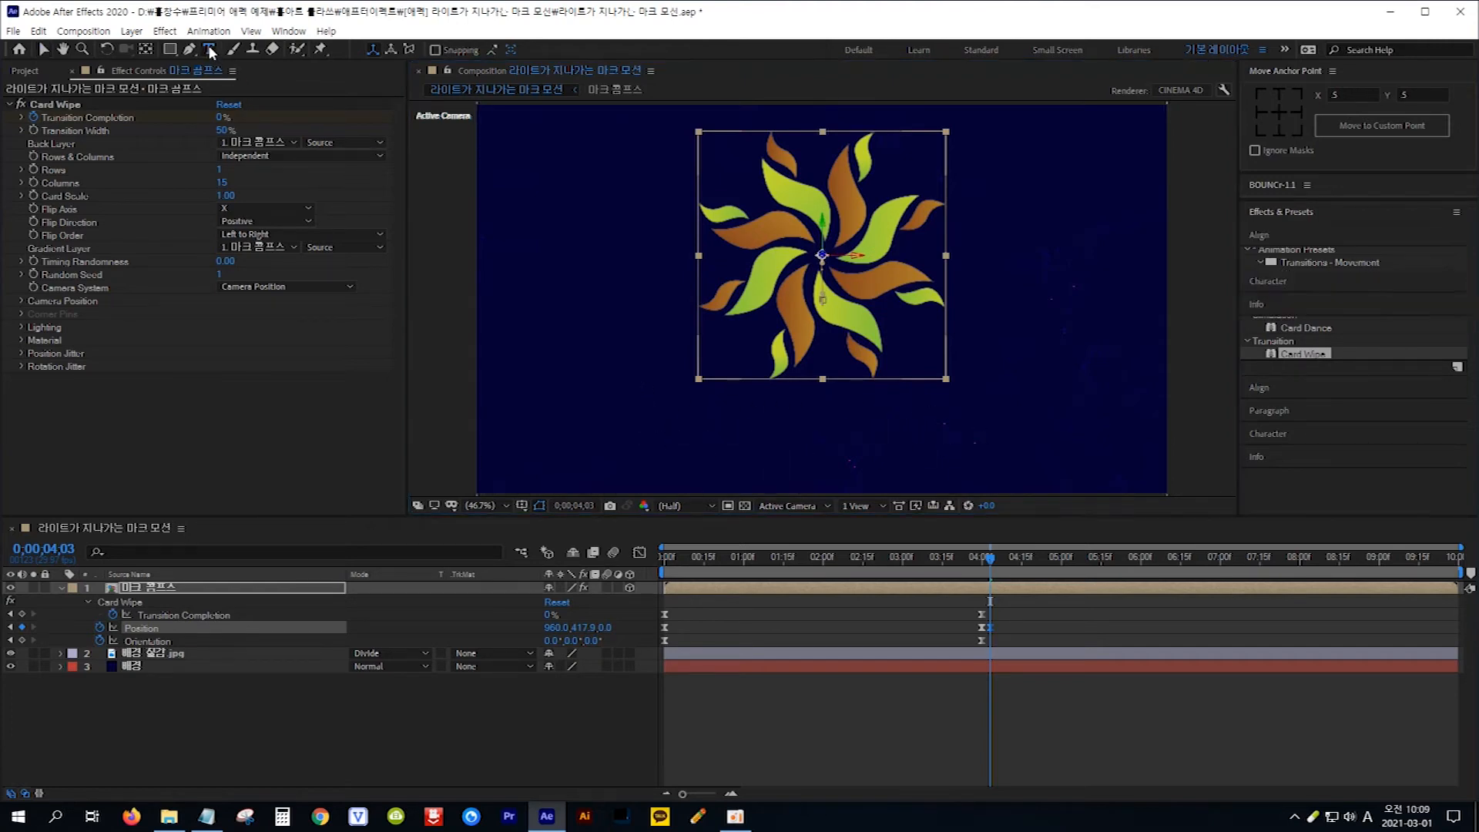
left_click(605, 434)
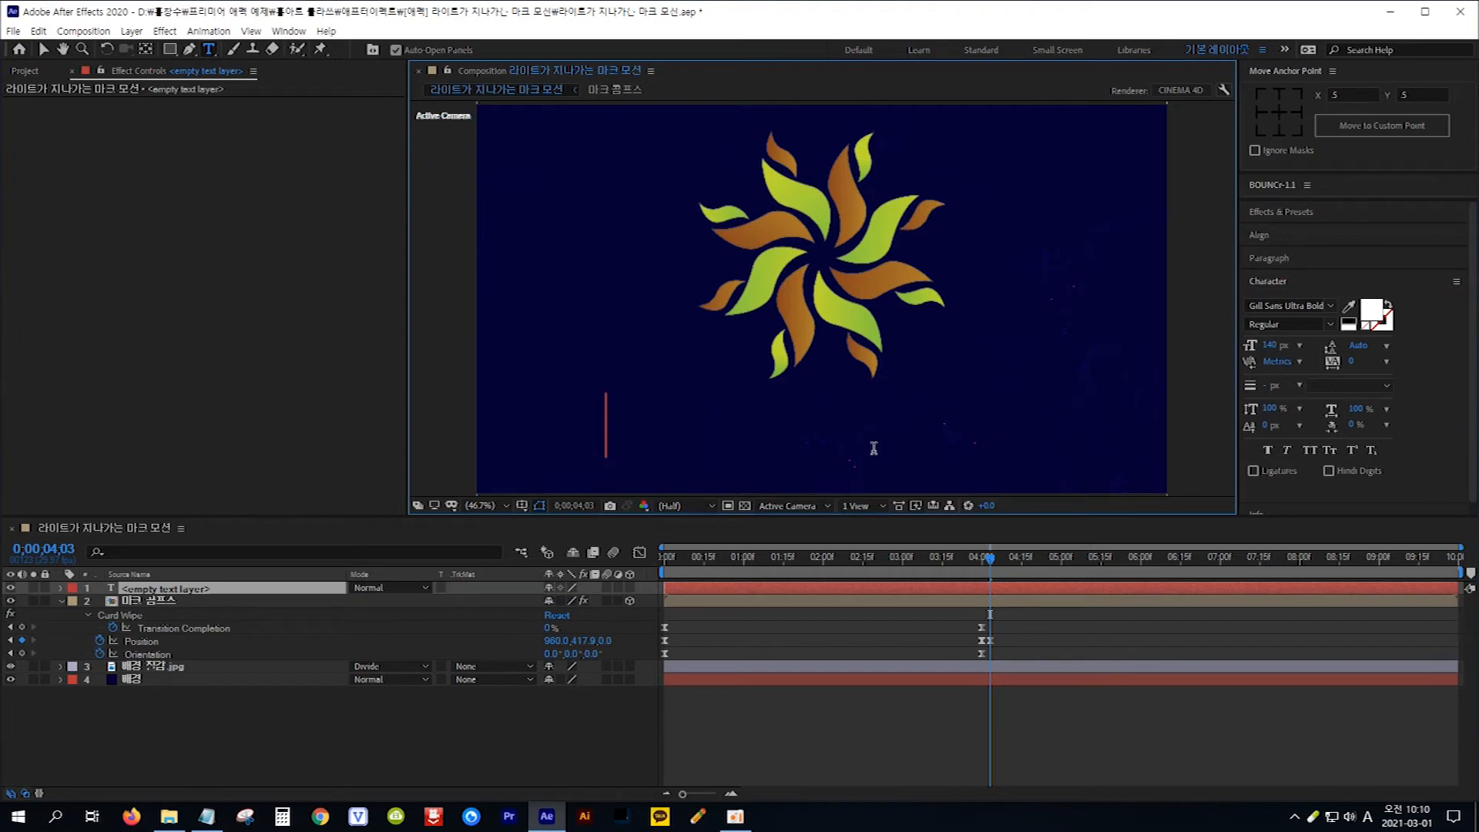
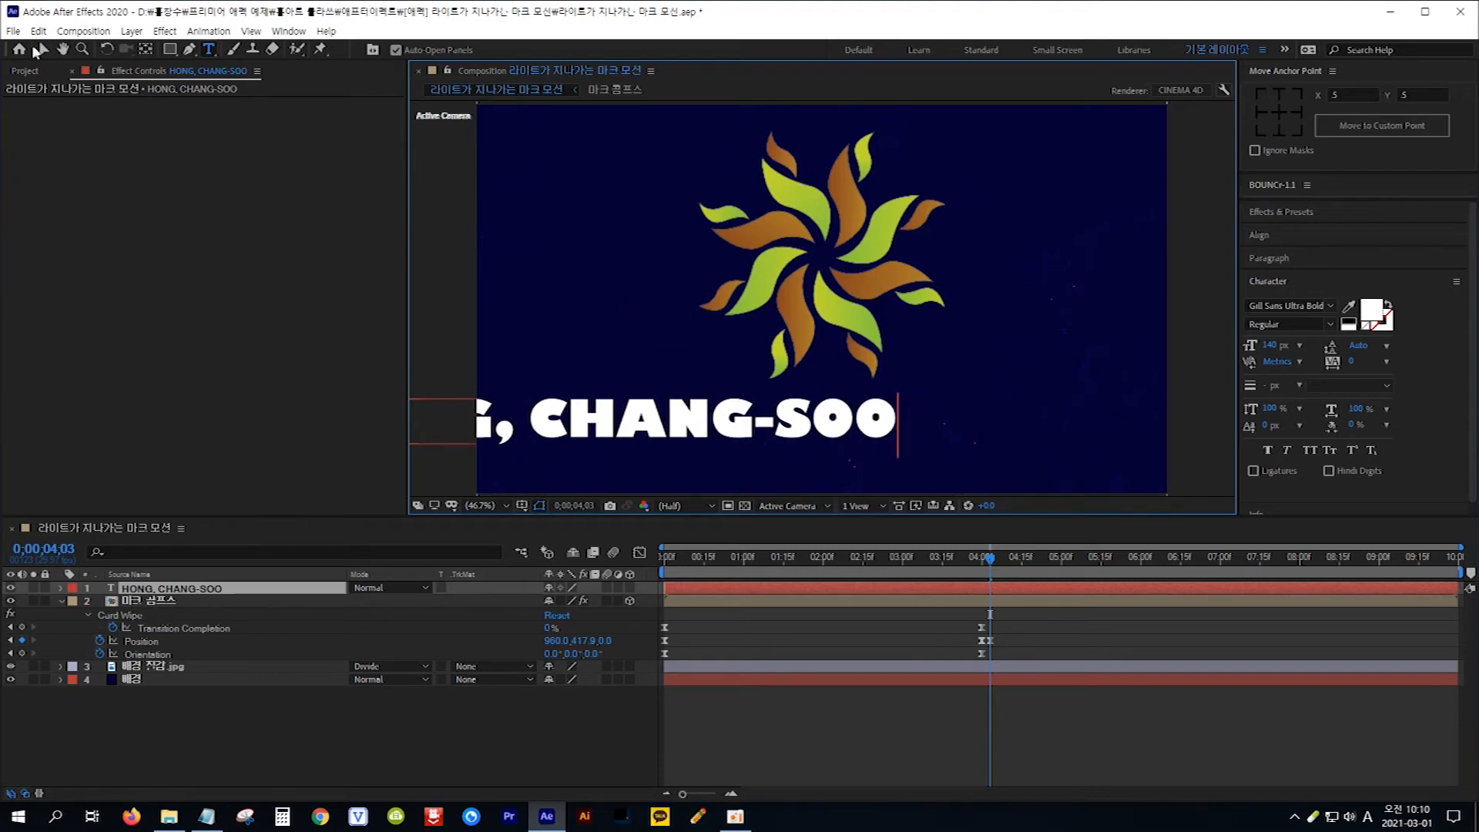
left_click(41, 51)
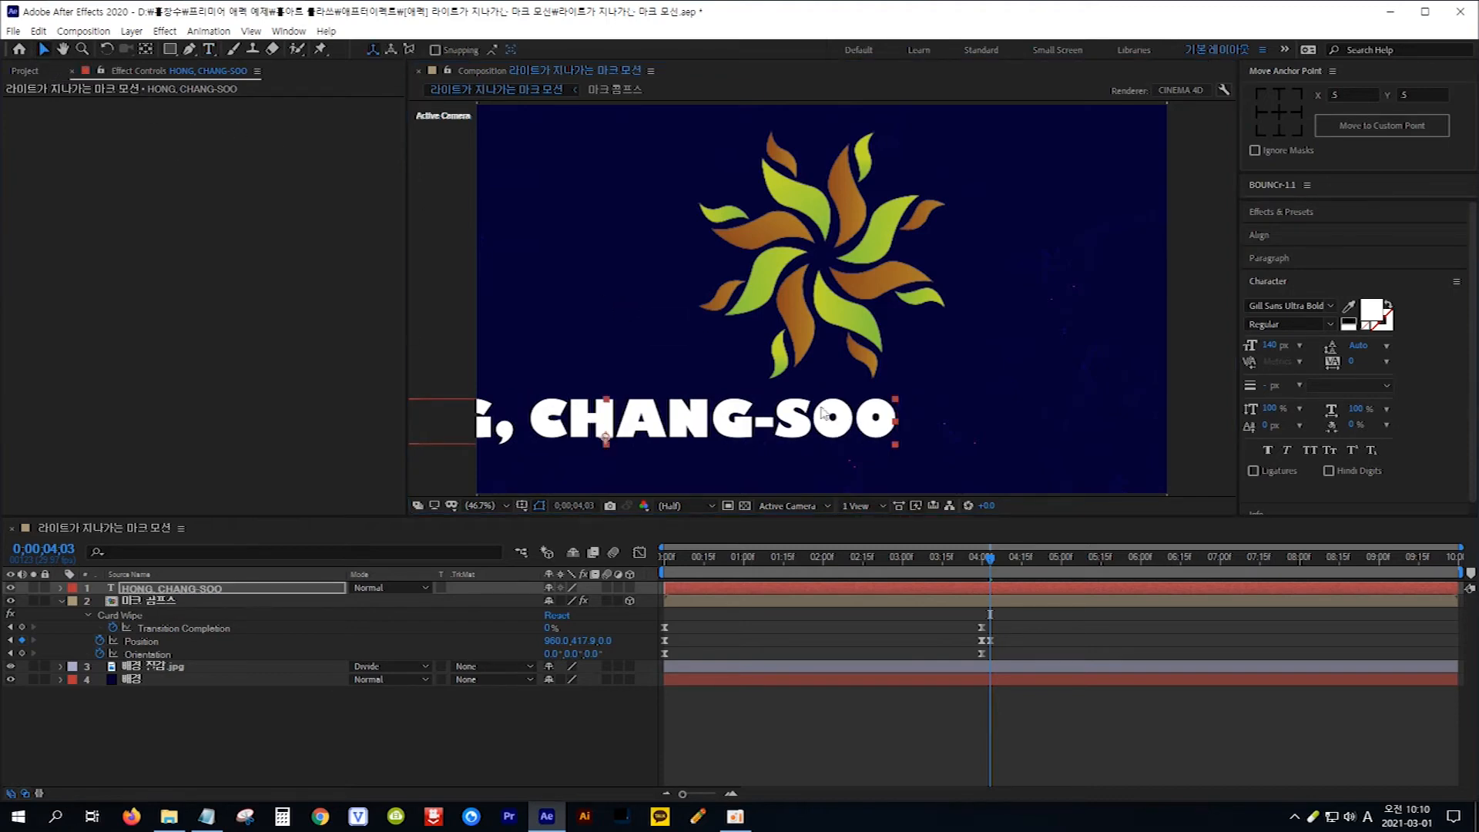
Centre the name title under the flower, reduce its font size to 97 px, and open the font list.
left_click(734, 426)
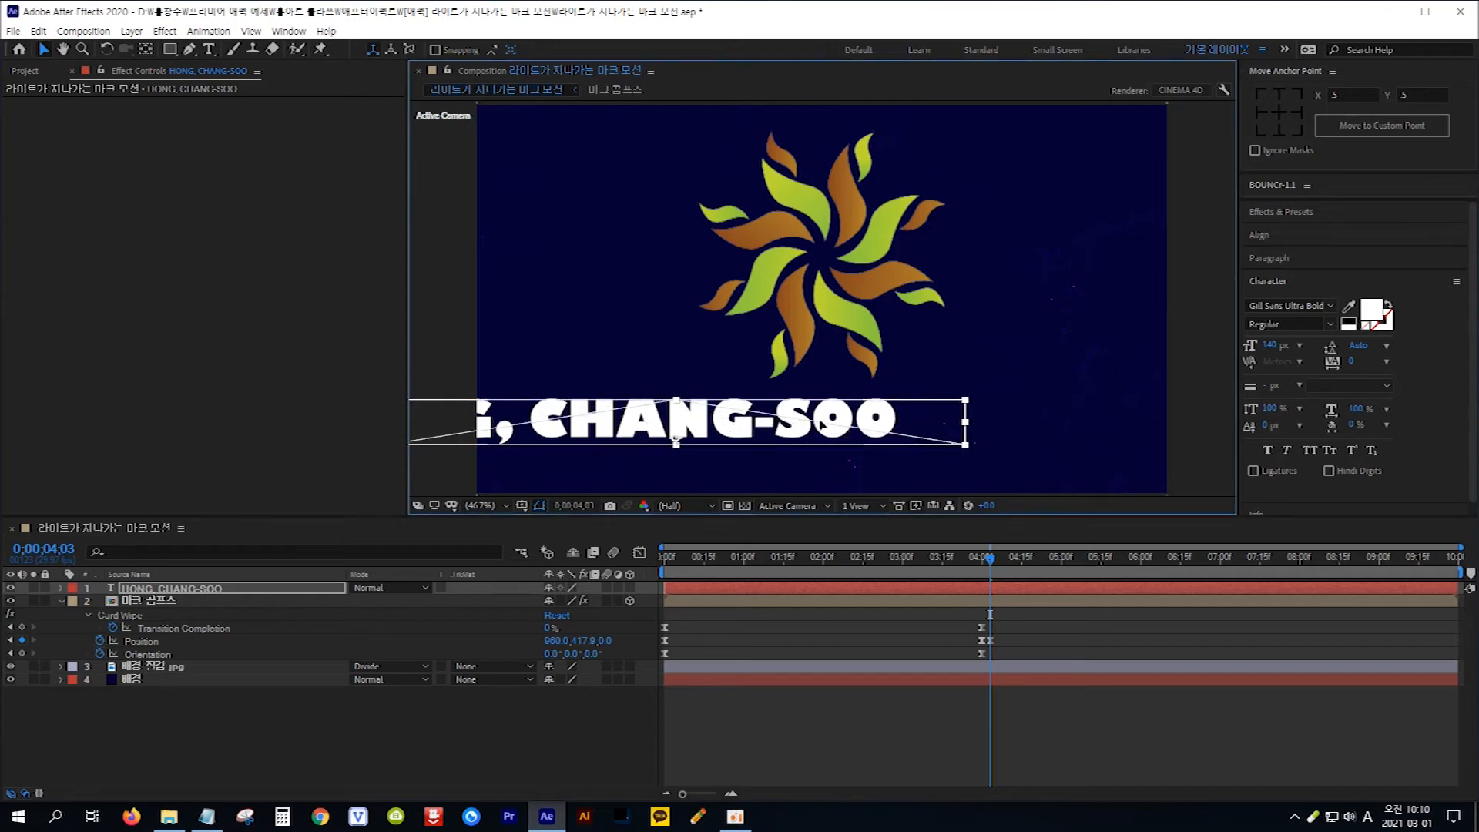
left_click_drag(874, 425, 953, 428)
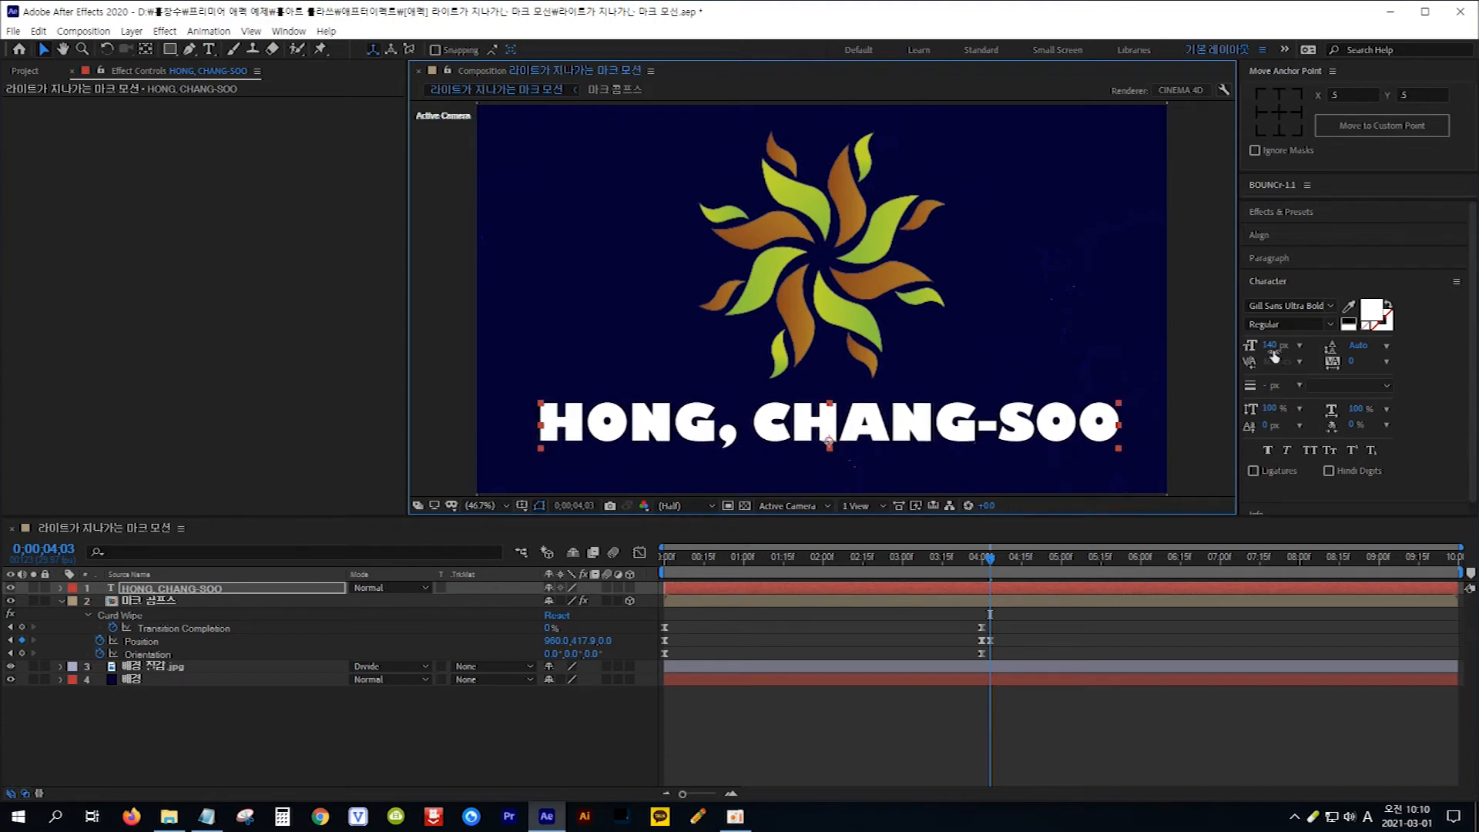
left_click_drag(1274, 350, 1246, 352)
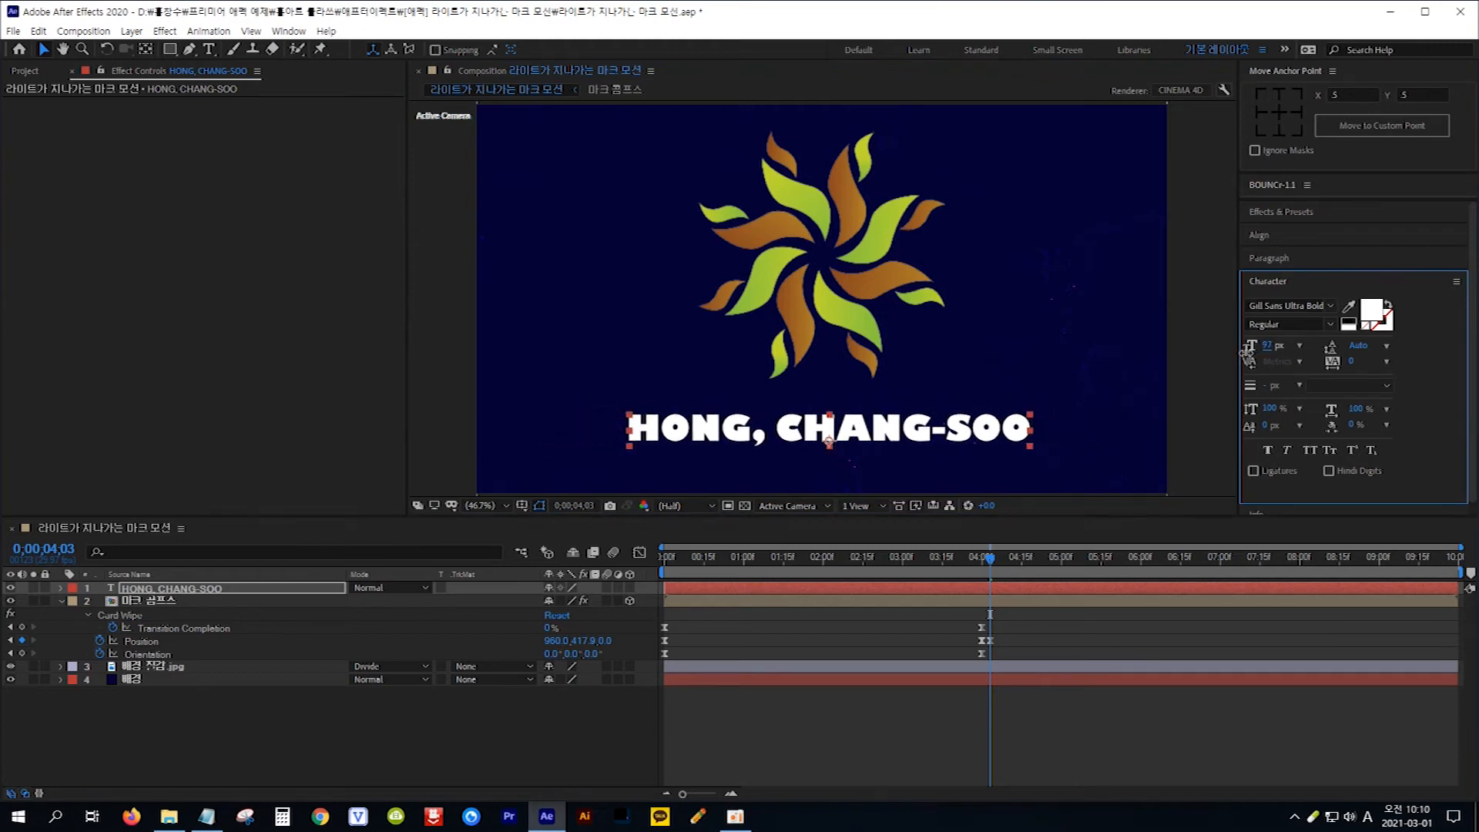
left_click(1285, 305)
left_click(1285, 306)
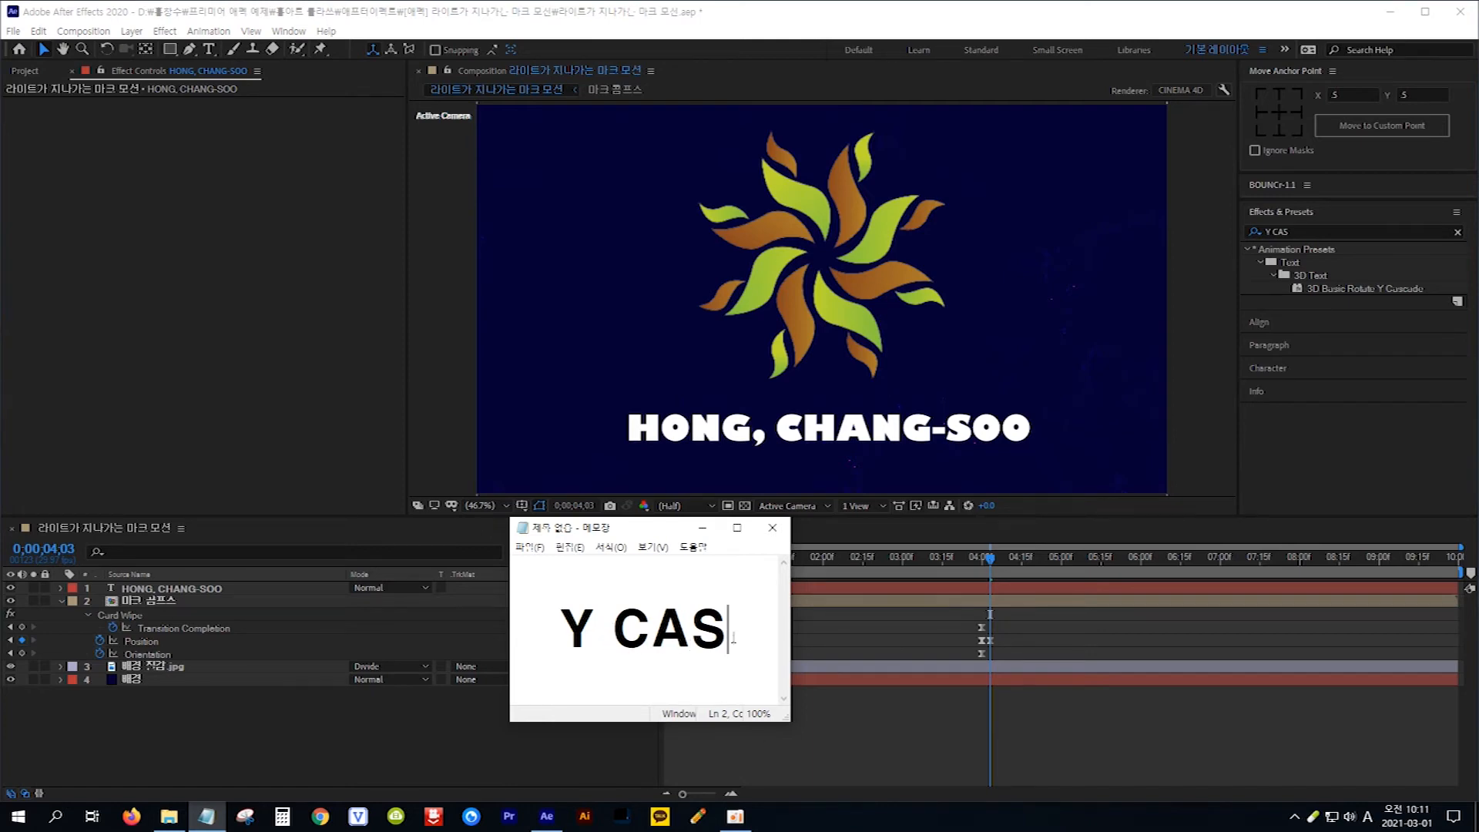
Drag the 3D Basic Rotate Y Cascade preset onto the name title layer.
left_click_drag(734, 637, 585, 636)
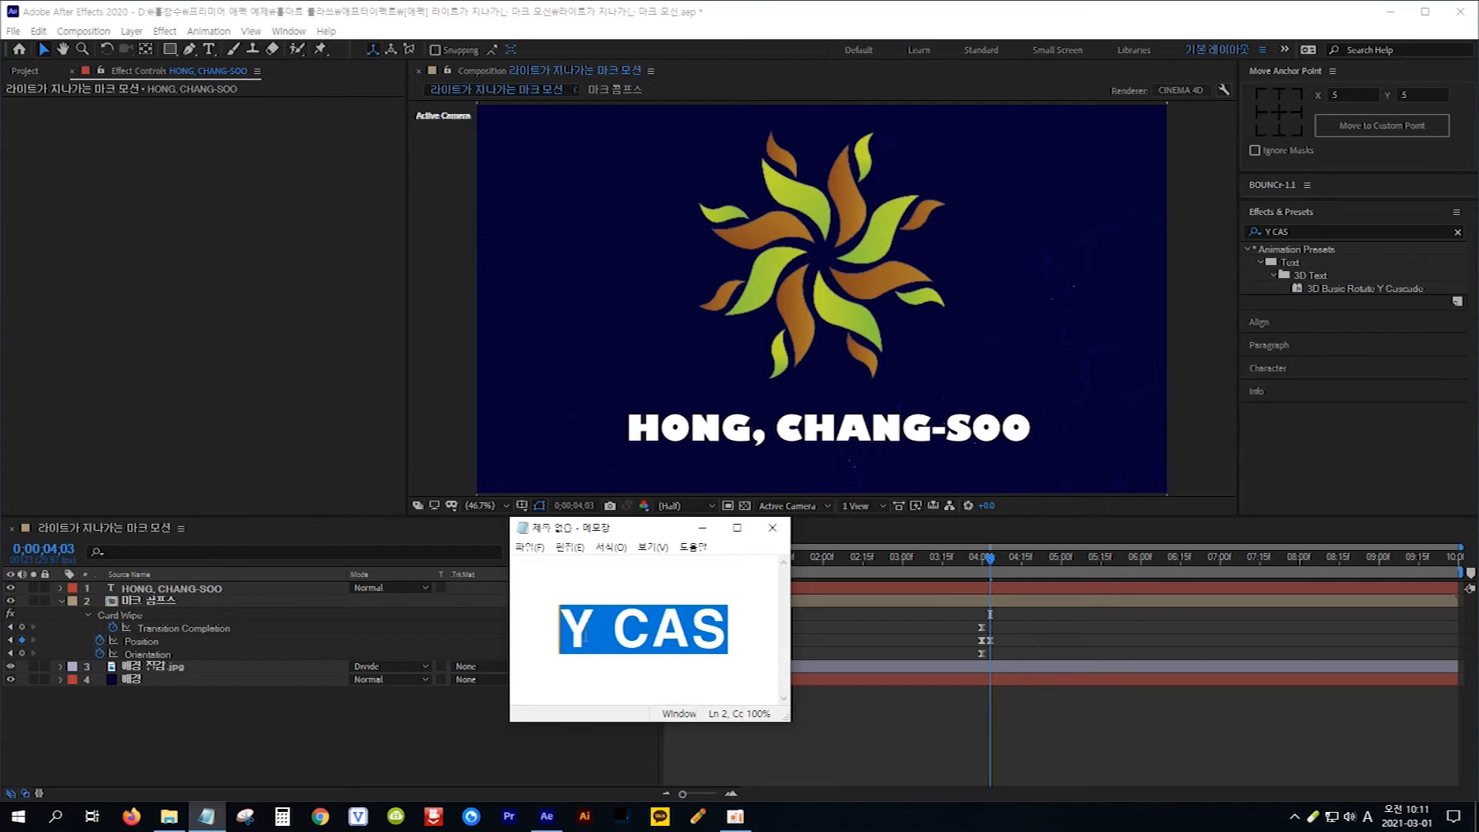
left_click(1320, 230)
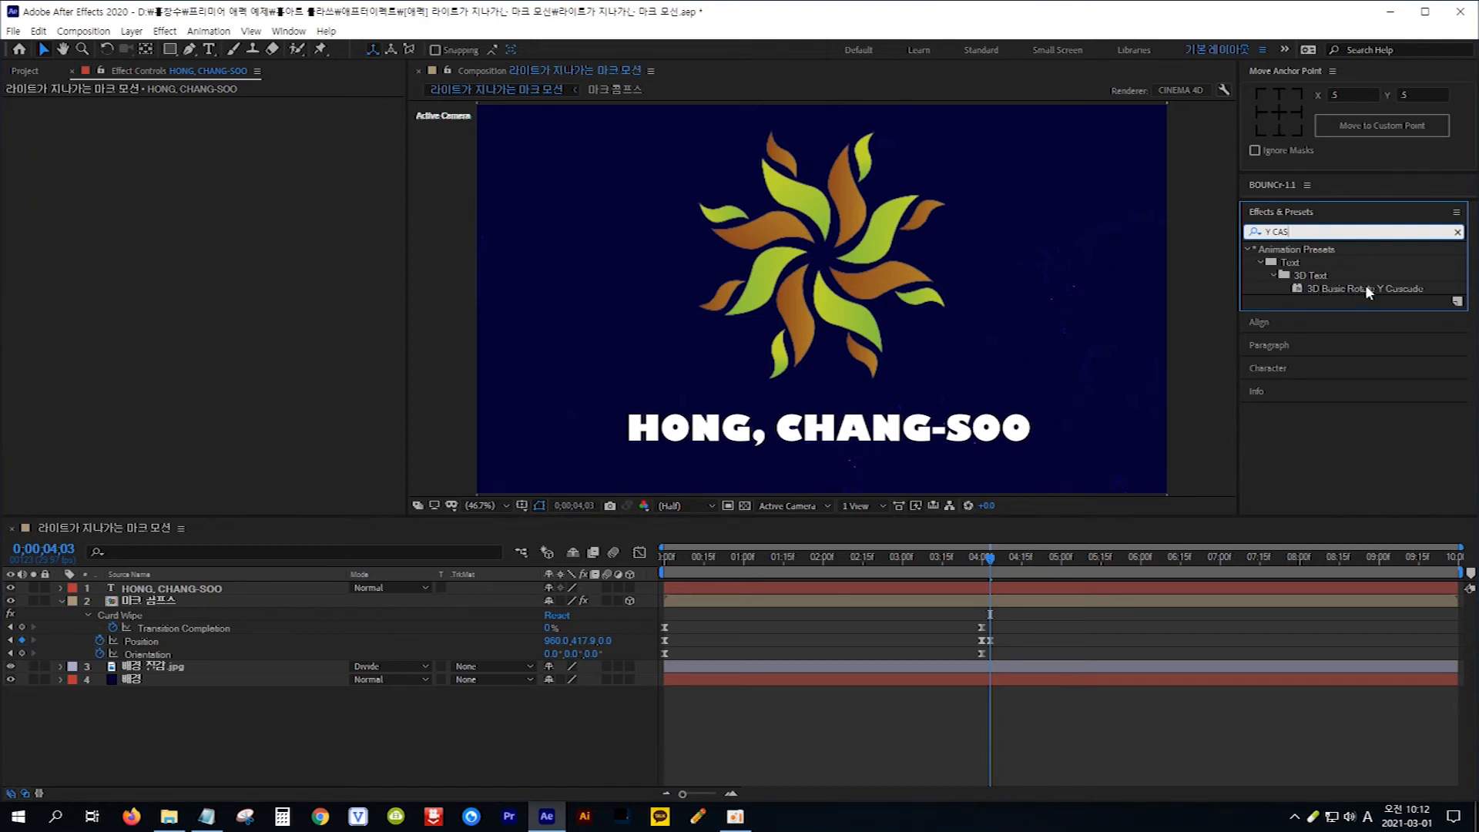
left_click_drag(1369, 291, 235, 592)
key("Caps_Lock")
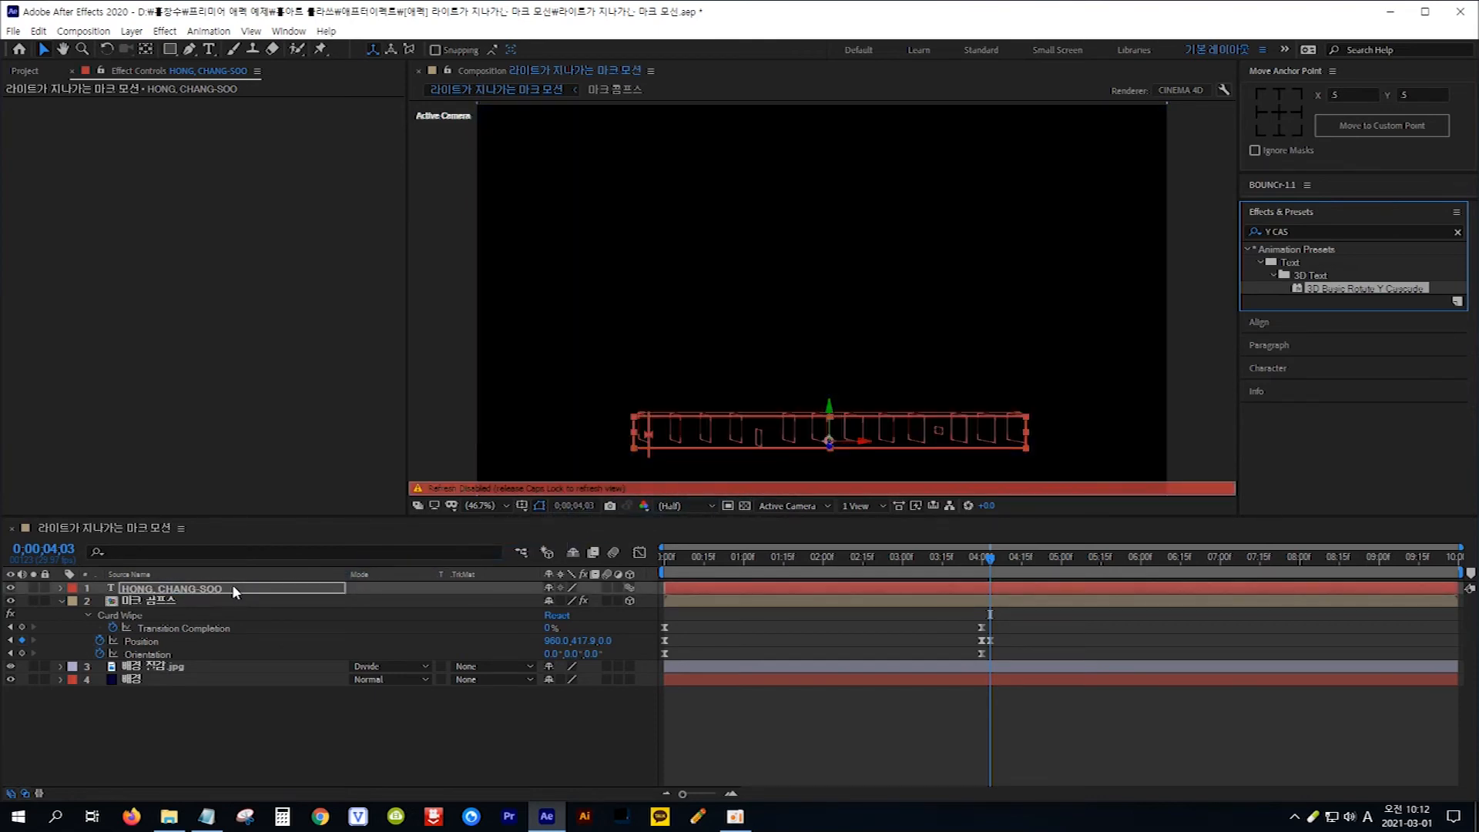
key("Caps_Lock")
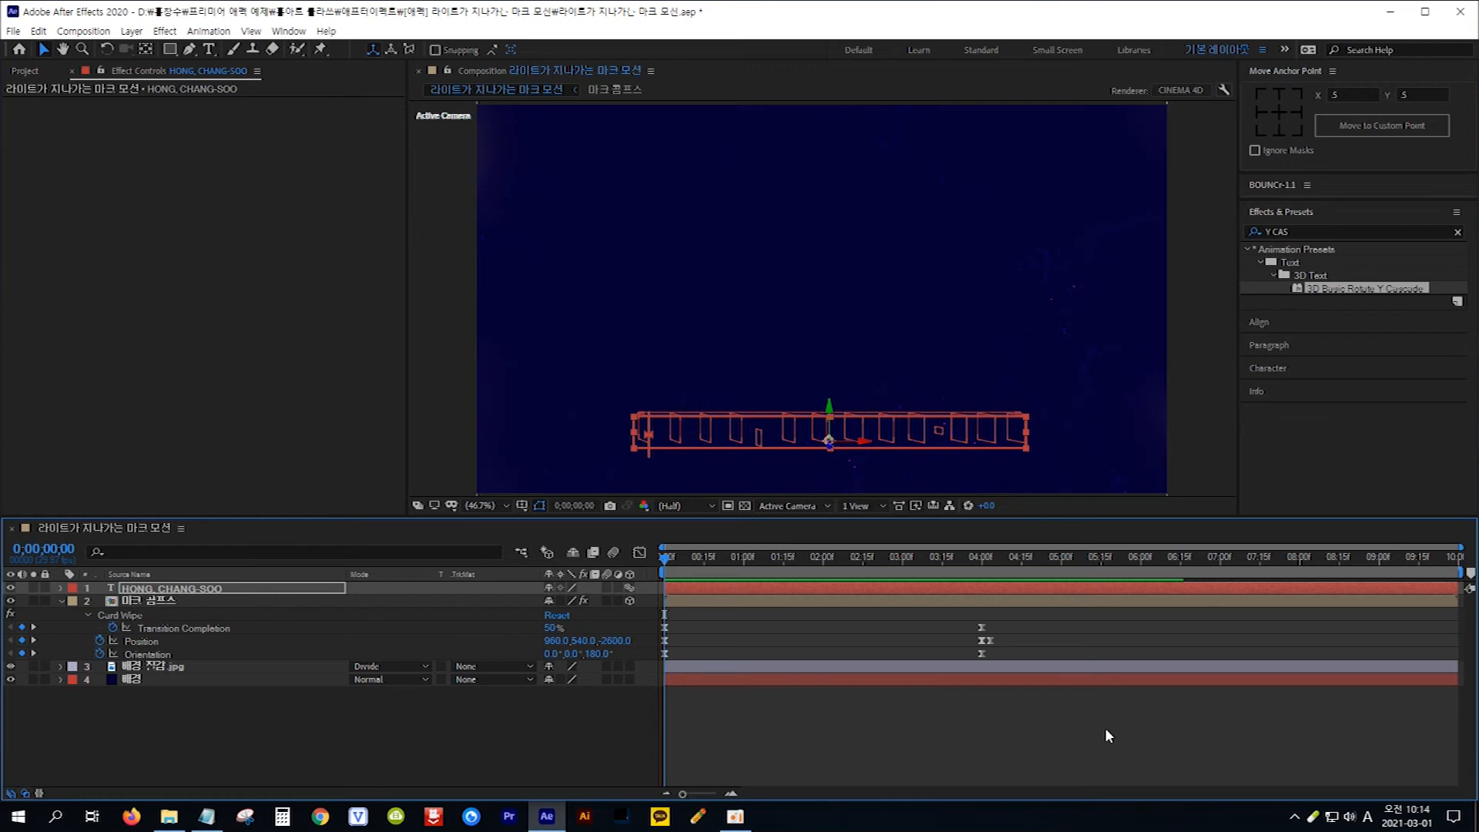
Preview the cascading title, then move the current time to 0;00;04;00.
key("space")
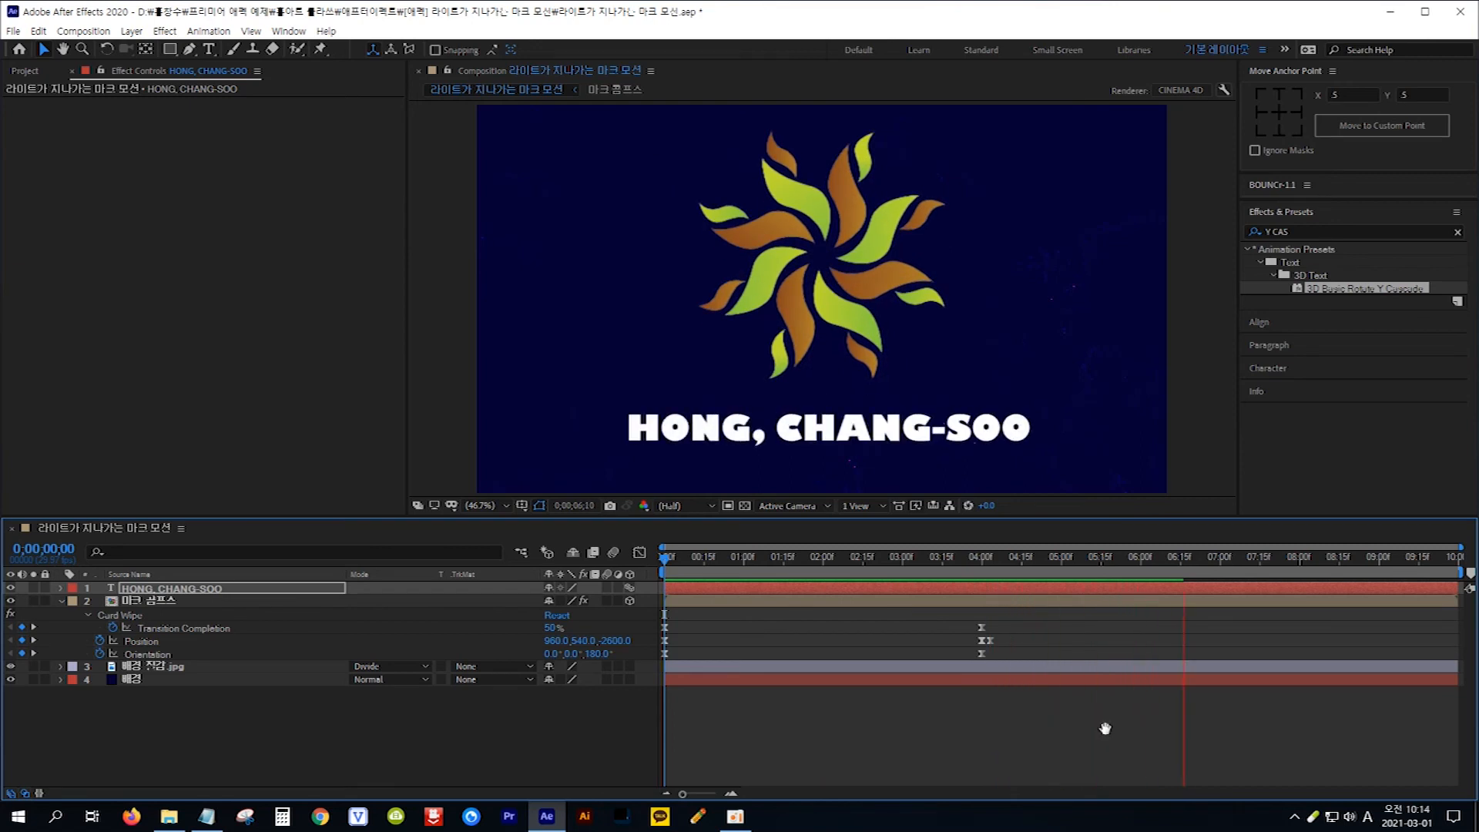
key("space")
key("Home")
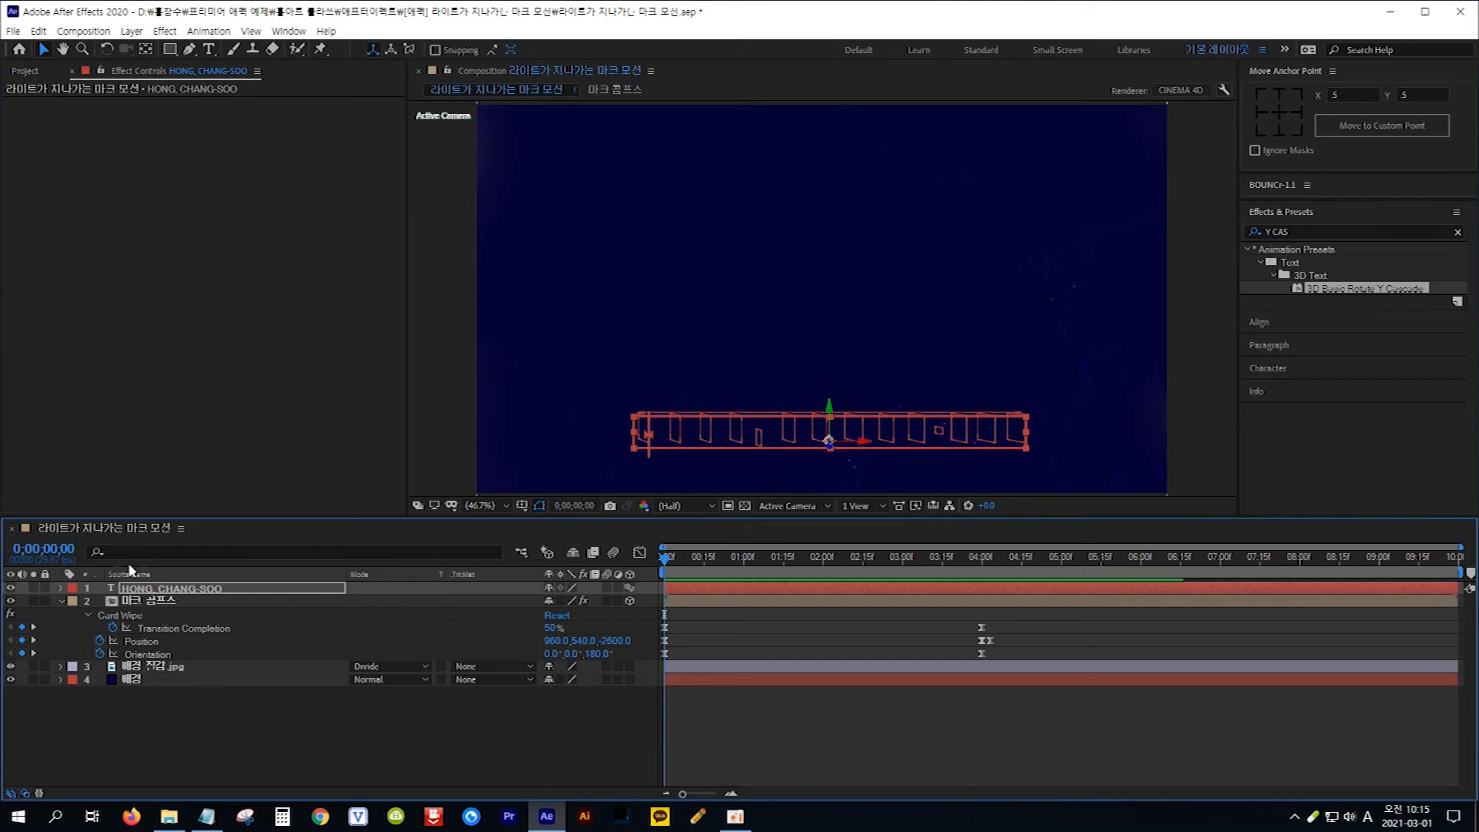
left_click(65, 549)
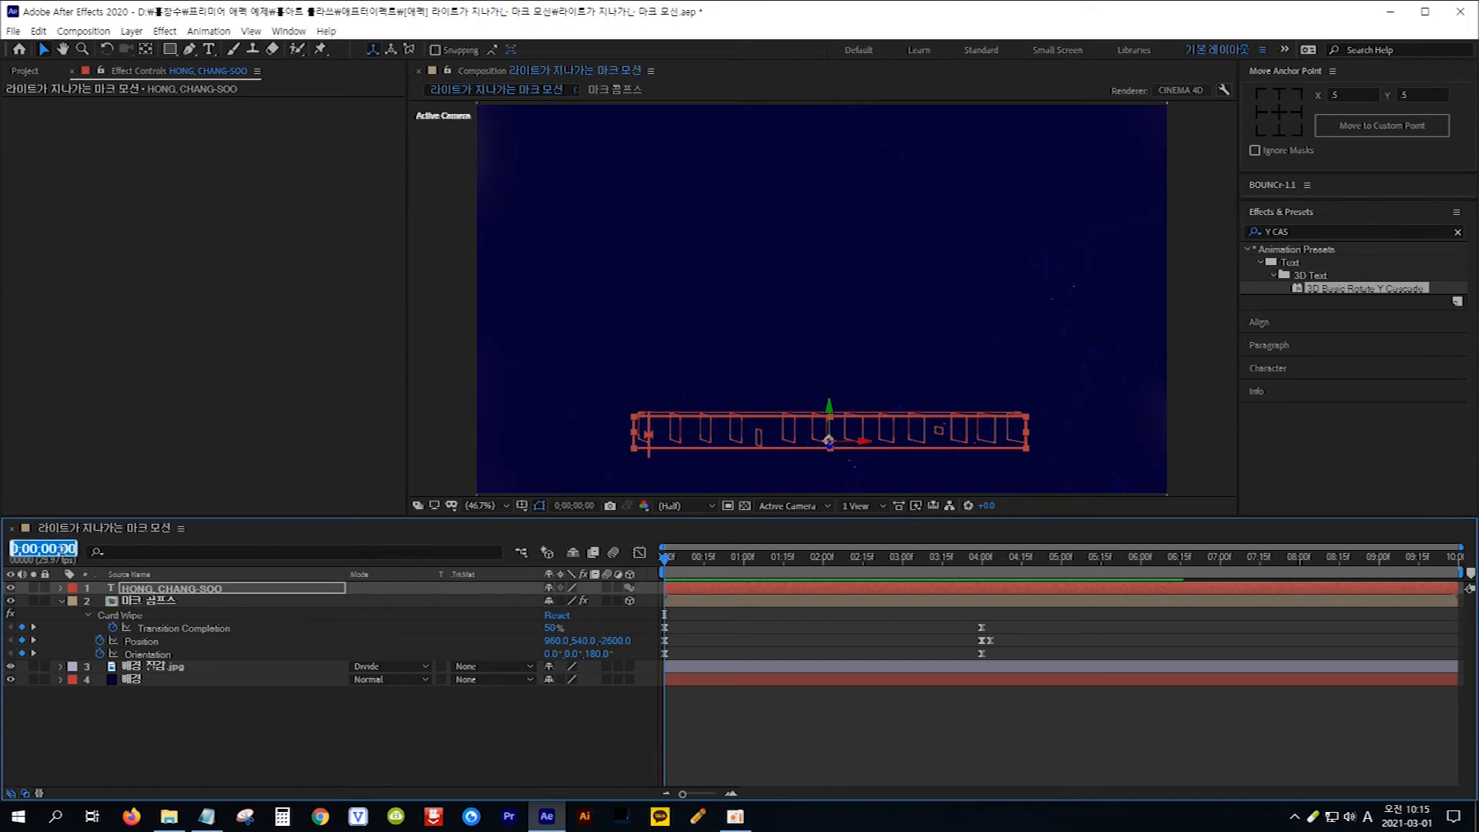
type("4.")
key("Return")
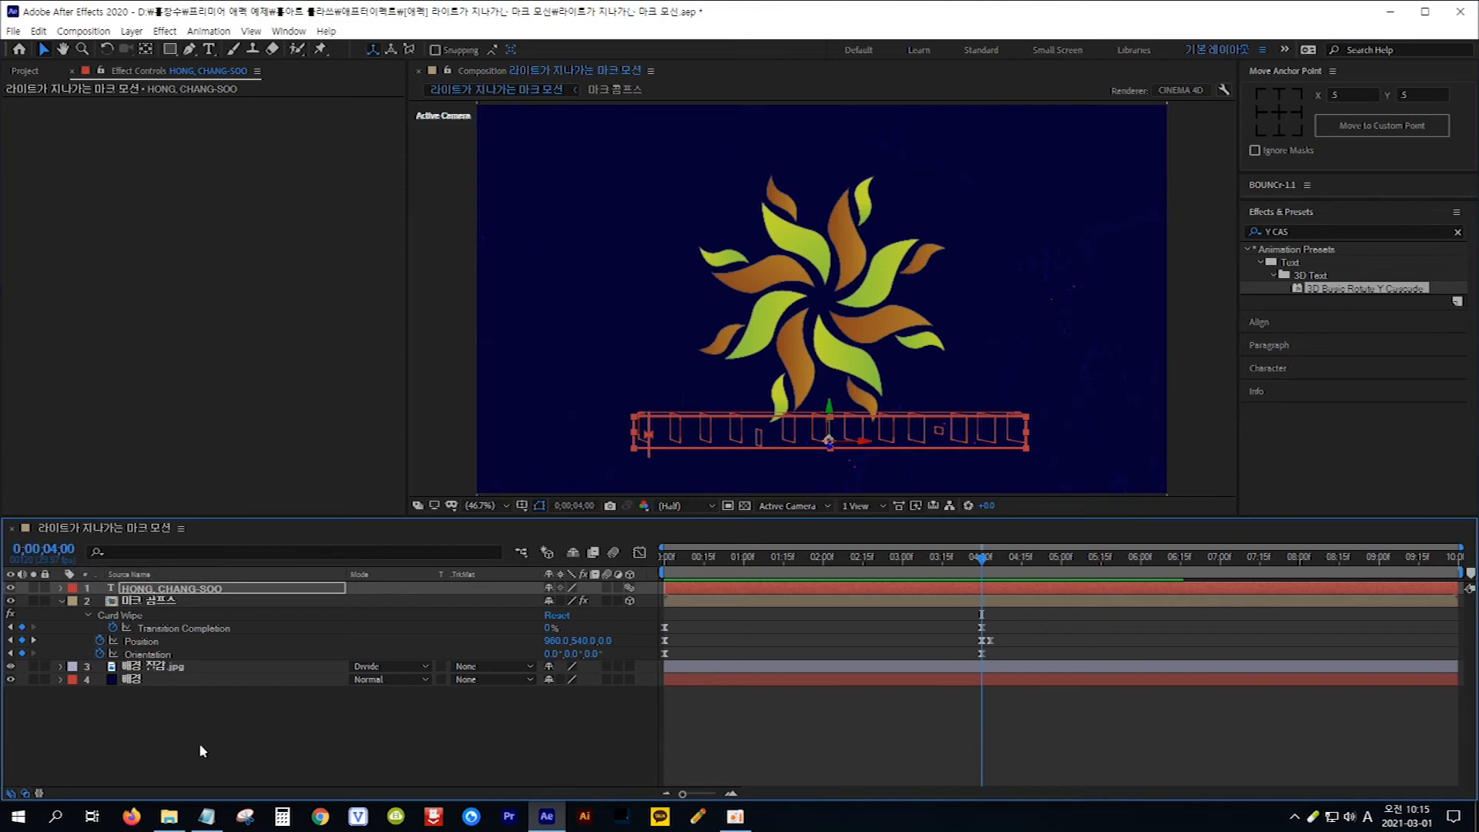
Search Effects & Presets for 'LIGHT' and apply CC Light Sweep to the flower mark layer.
left_click(207, 816)
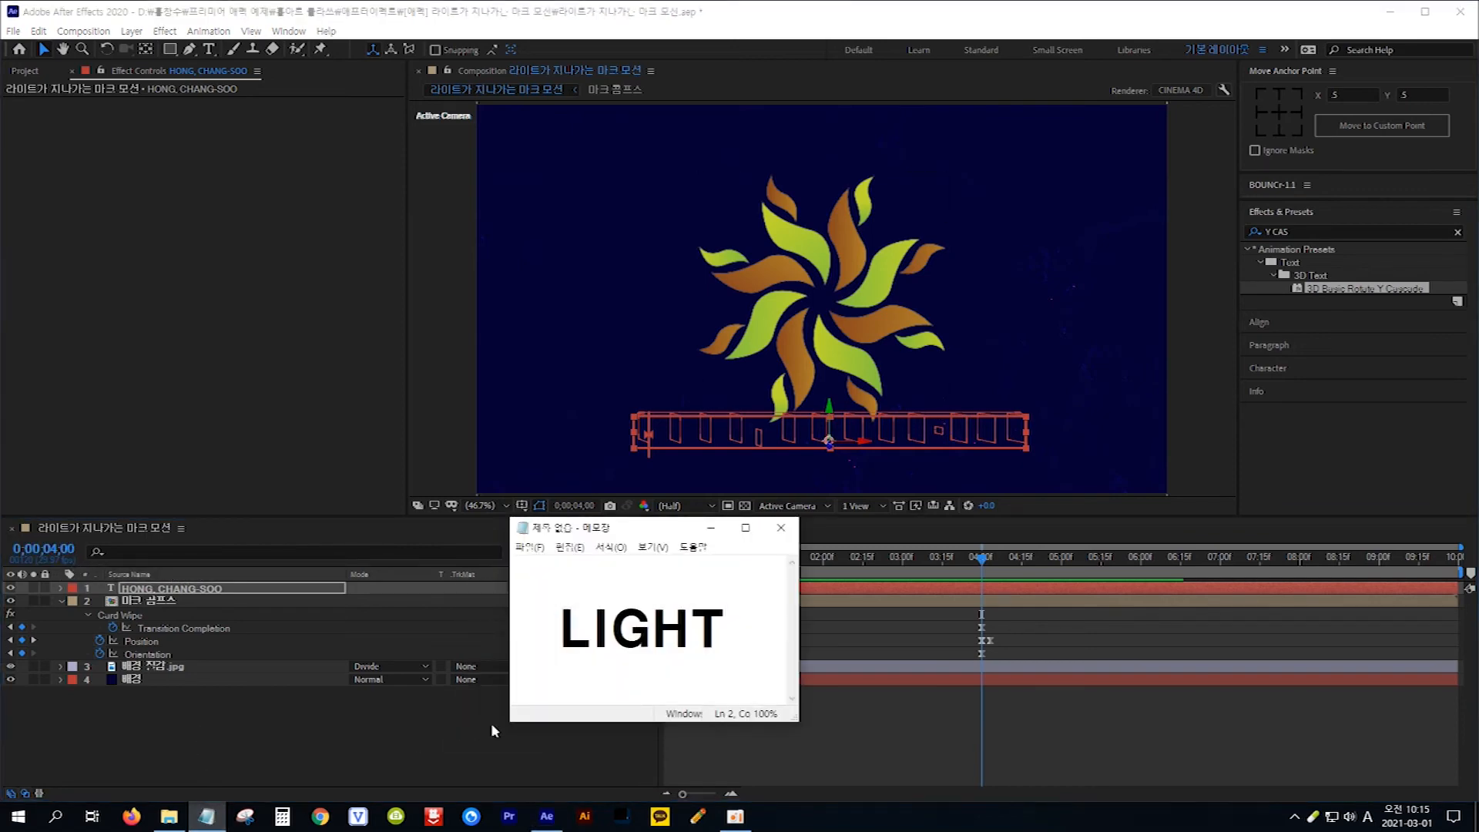
left_click_drag(725, 627, 566, 627)
key("ctrl+c")
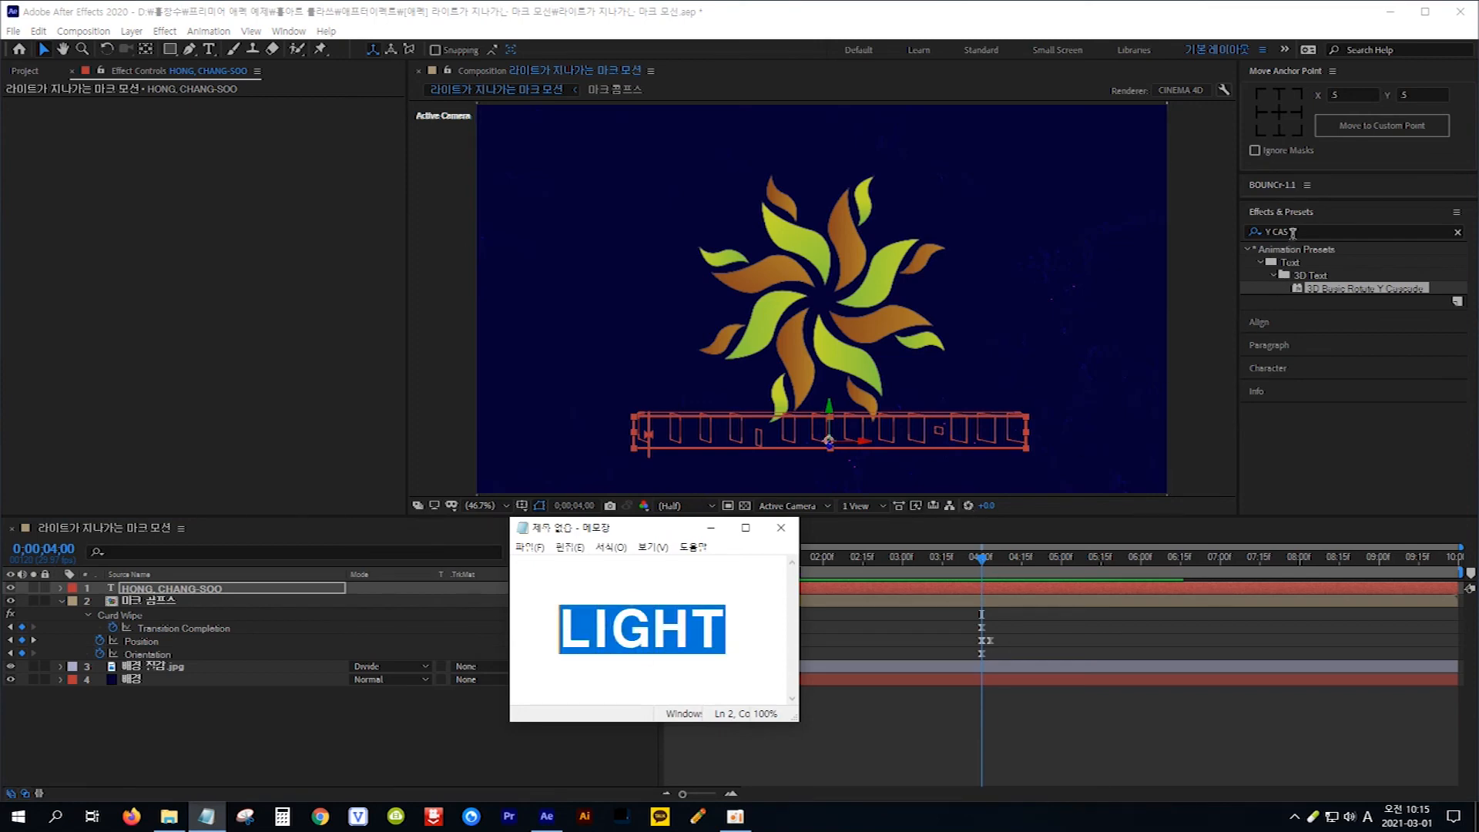
left_click(1267, 232)
key("ctrl+v")
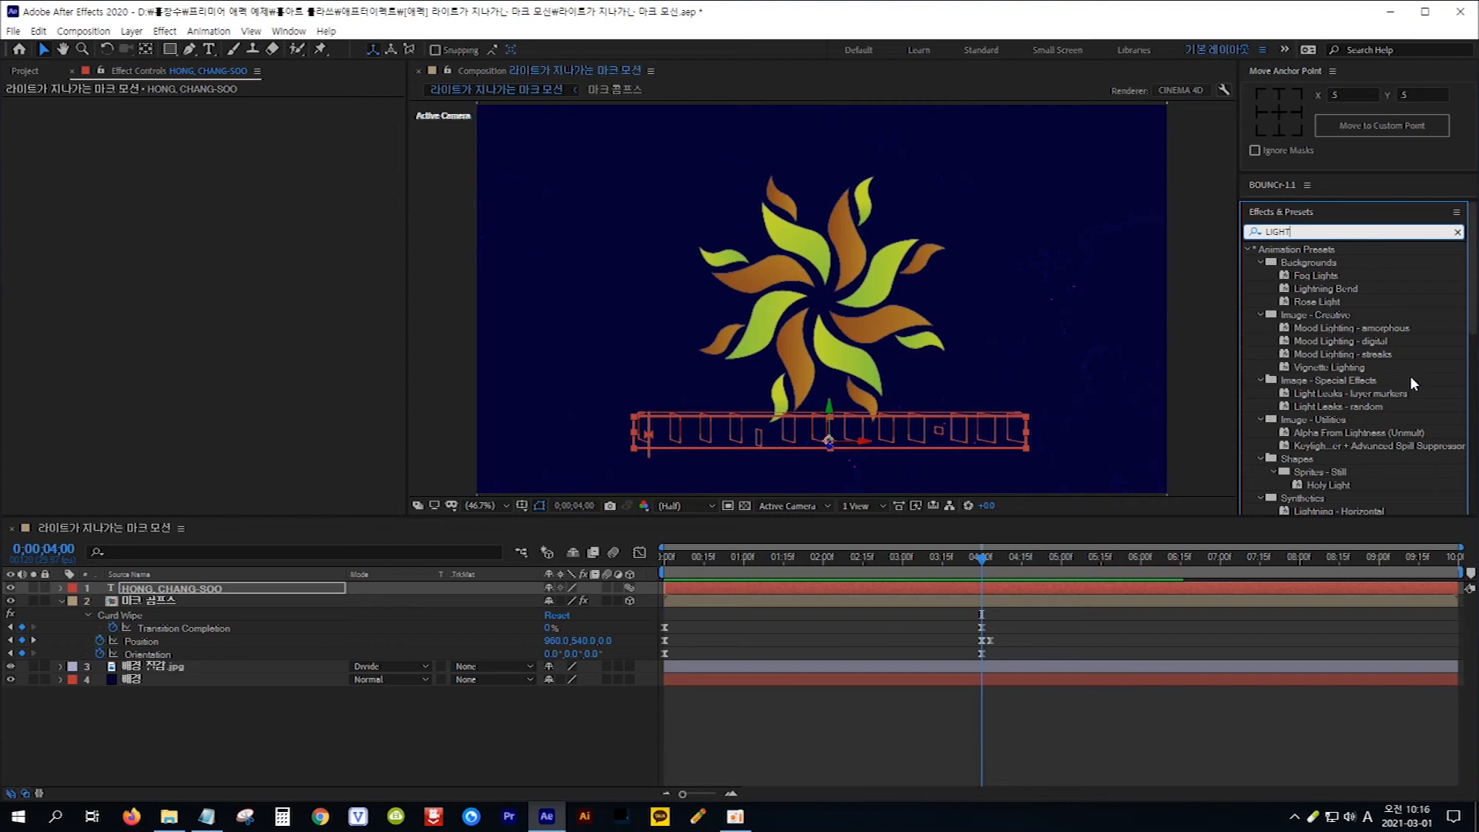
scroll(1338, 448, "down", 5)
left_click(1338, 448)
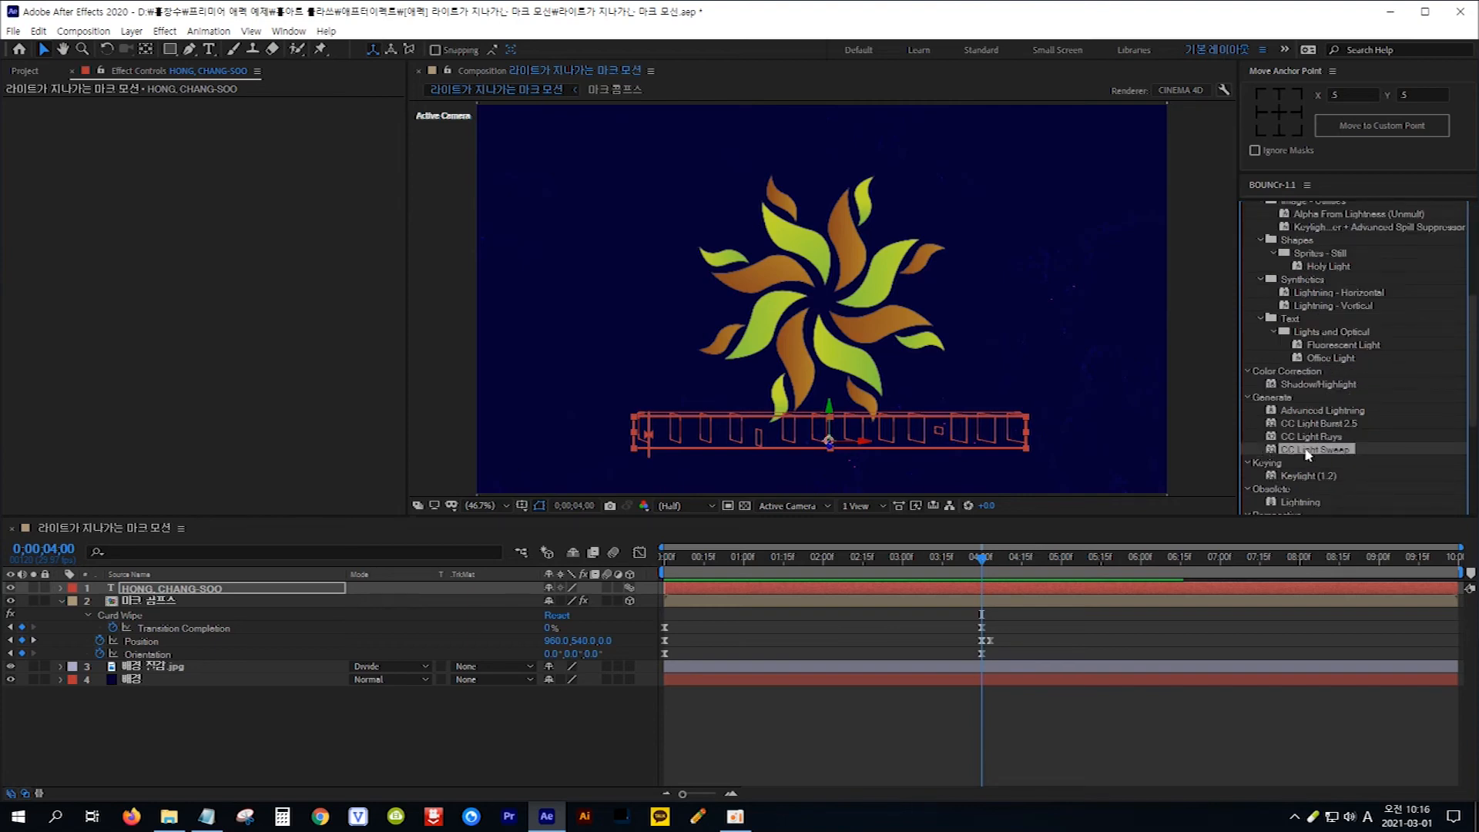
left_click_drag(1349, 453, 242, 606)
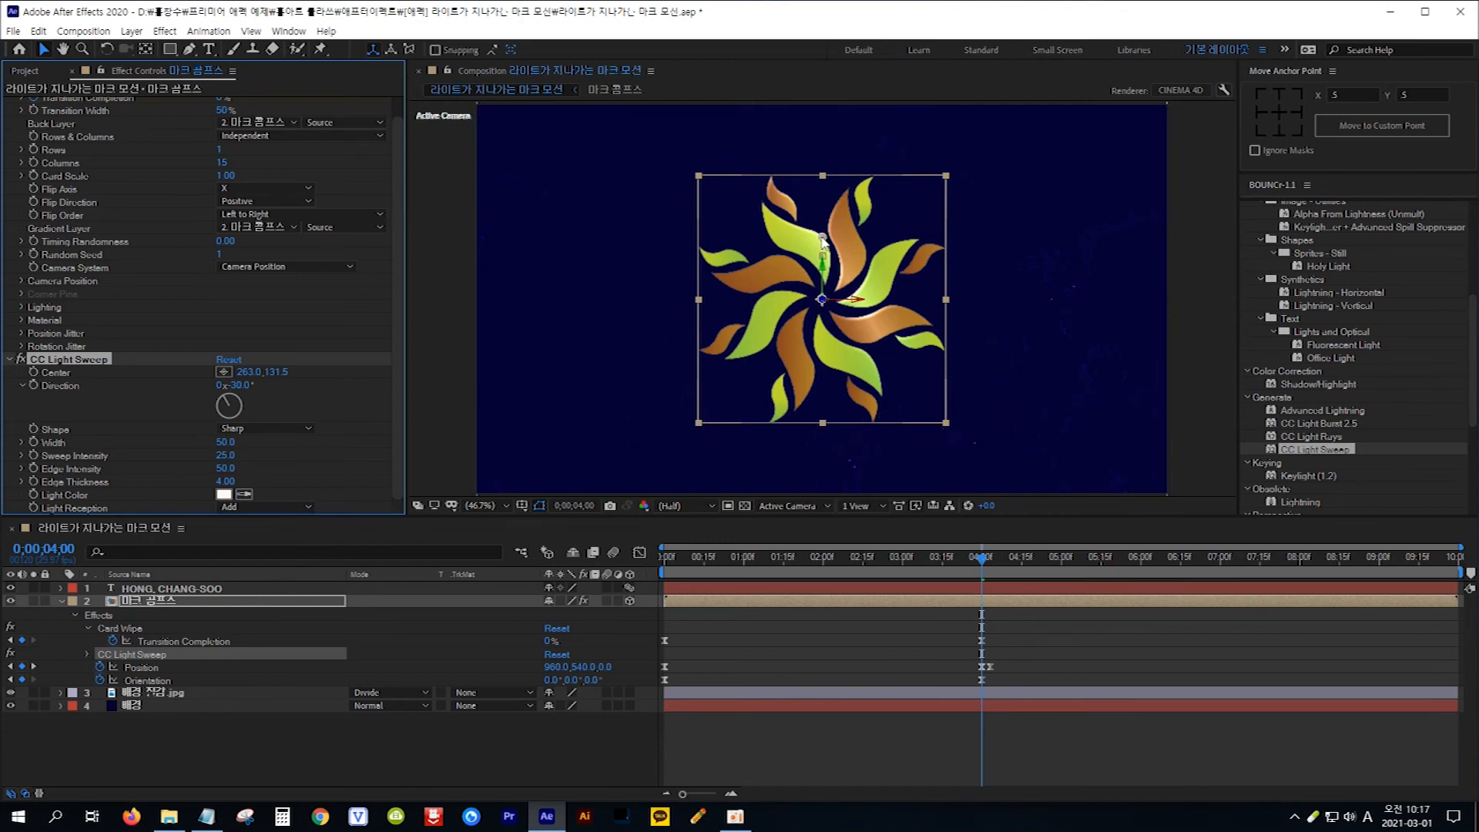
Move the light sweep centre left, and set Direction to 57° and Sweep Intensity to 30.
left_click_drag(823, 240, 690, 171)
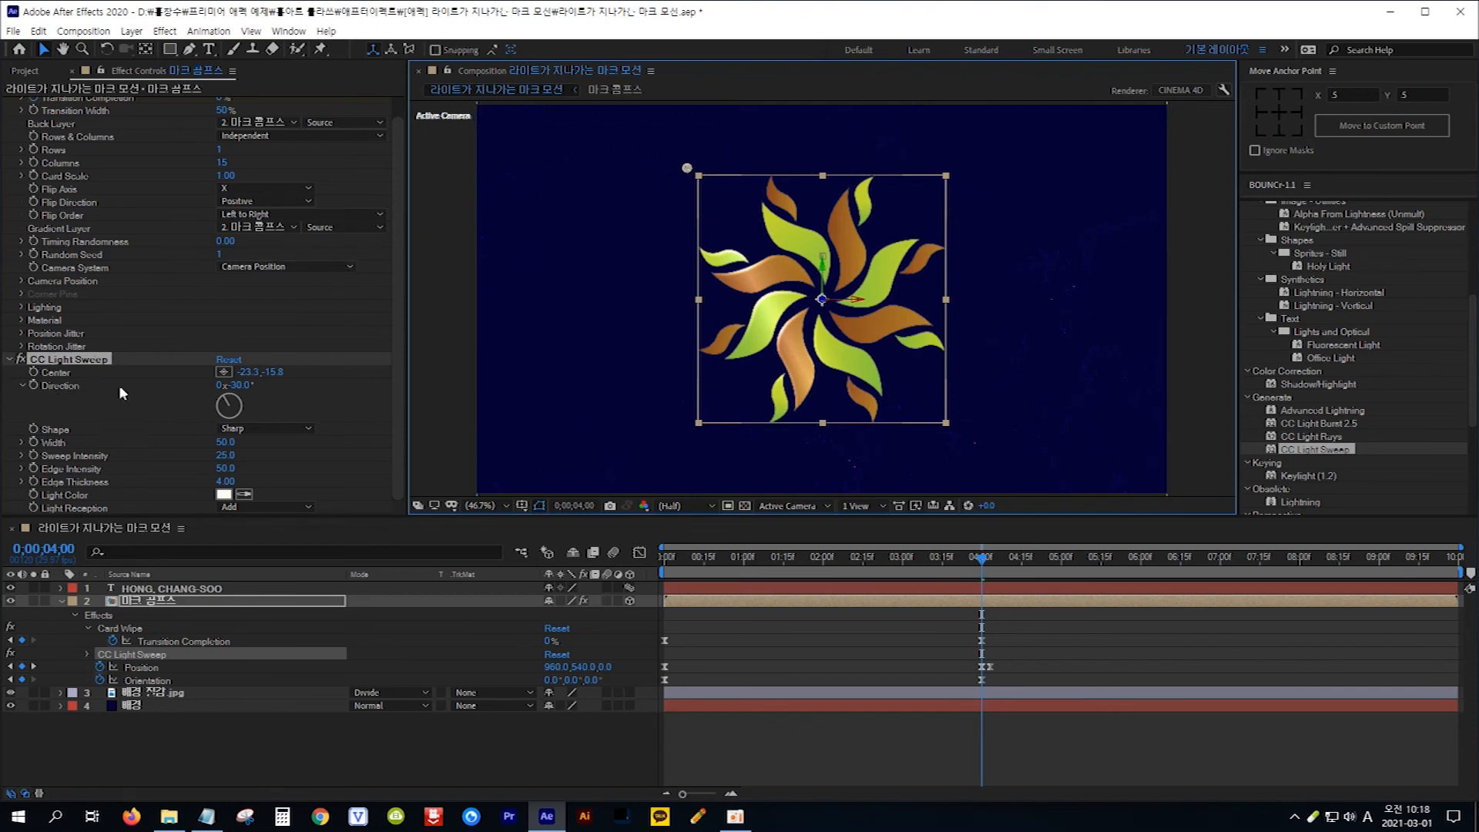
left_click(244, 385)
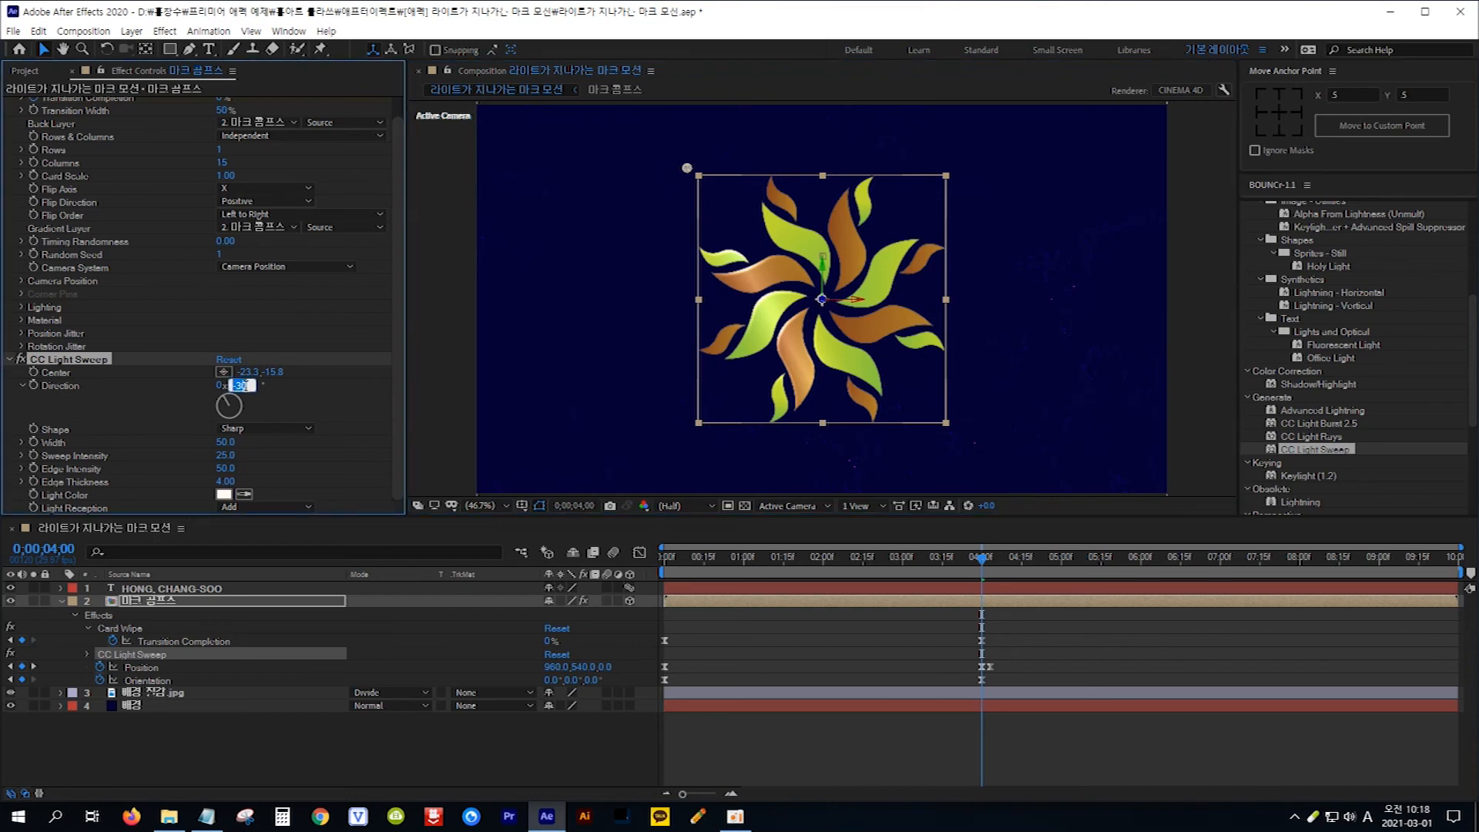
type("57")
key("Return")
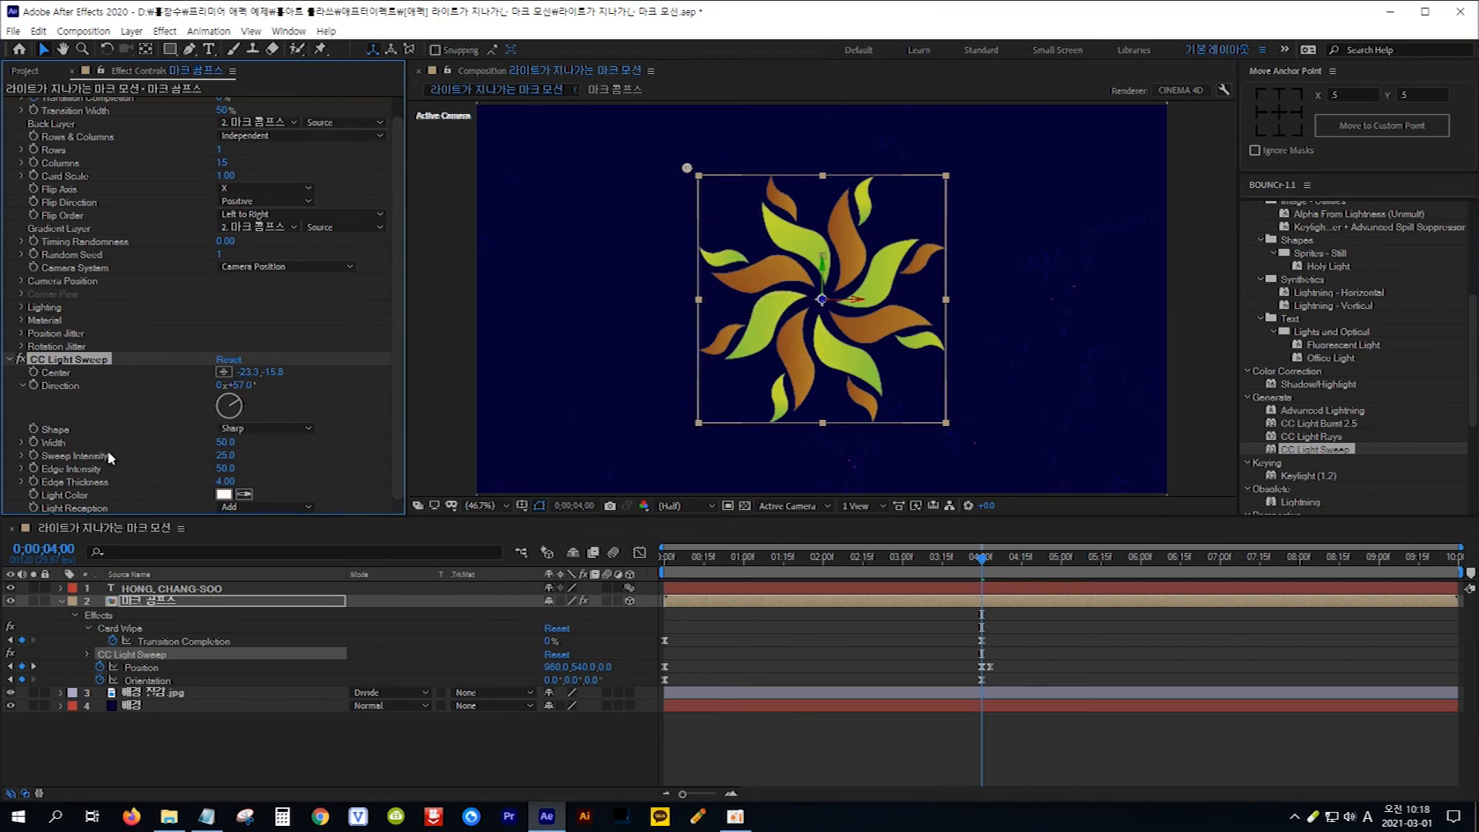
left_click(225, 455)
type("30")
key("Return")
left_click(66, 549)
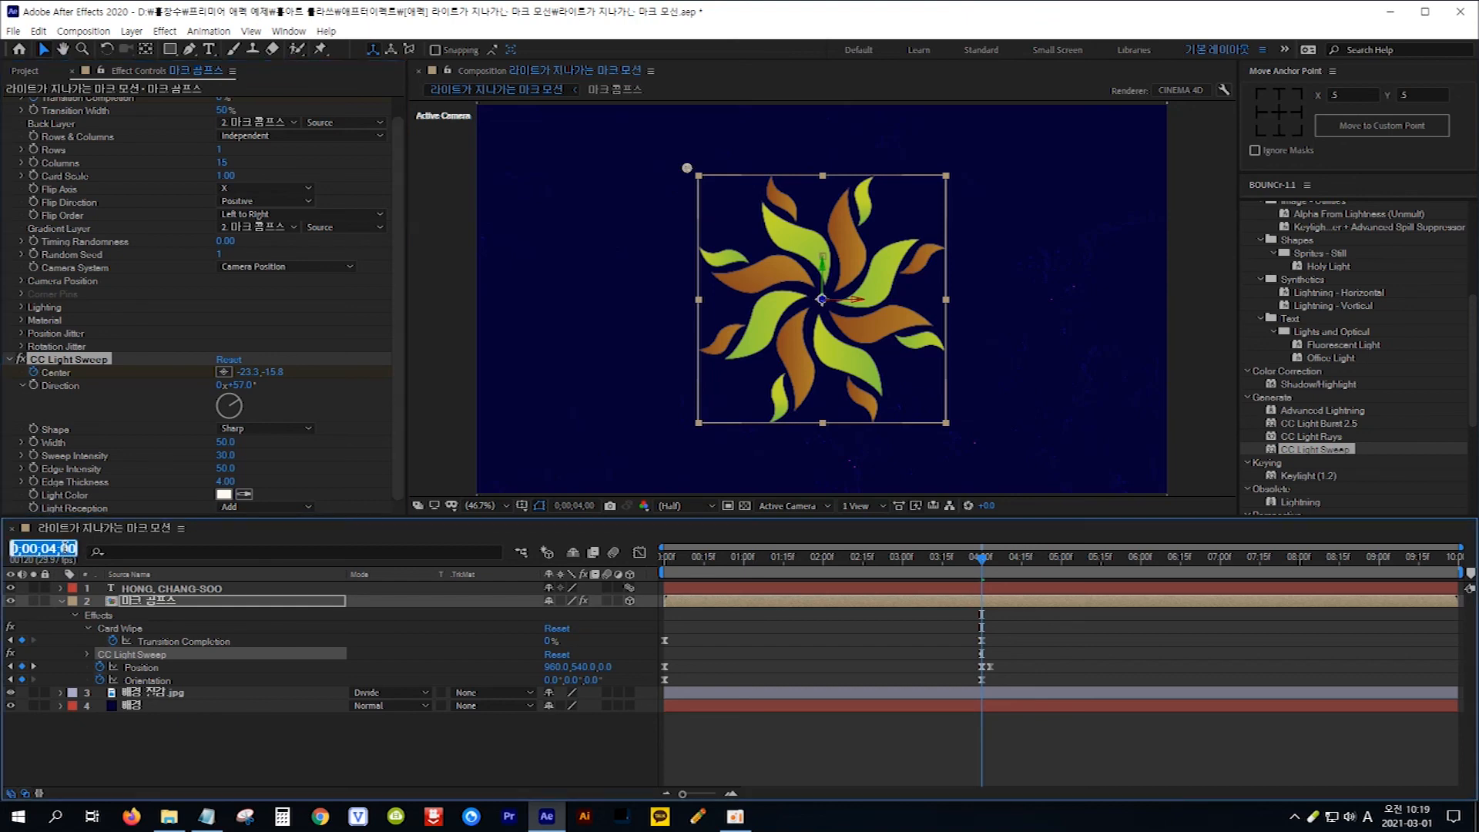
At 6 seconds place the light sweep centre on the logo, then end the work area at 8 seconds.
type("6.")
key("Return")
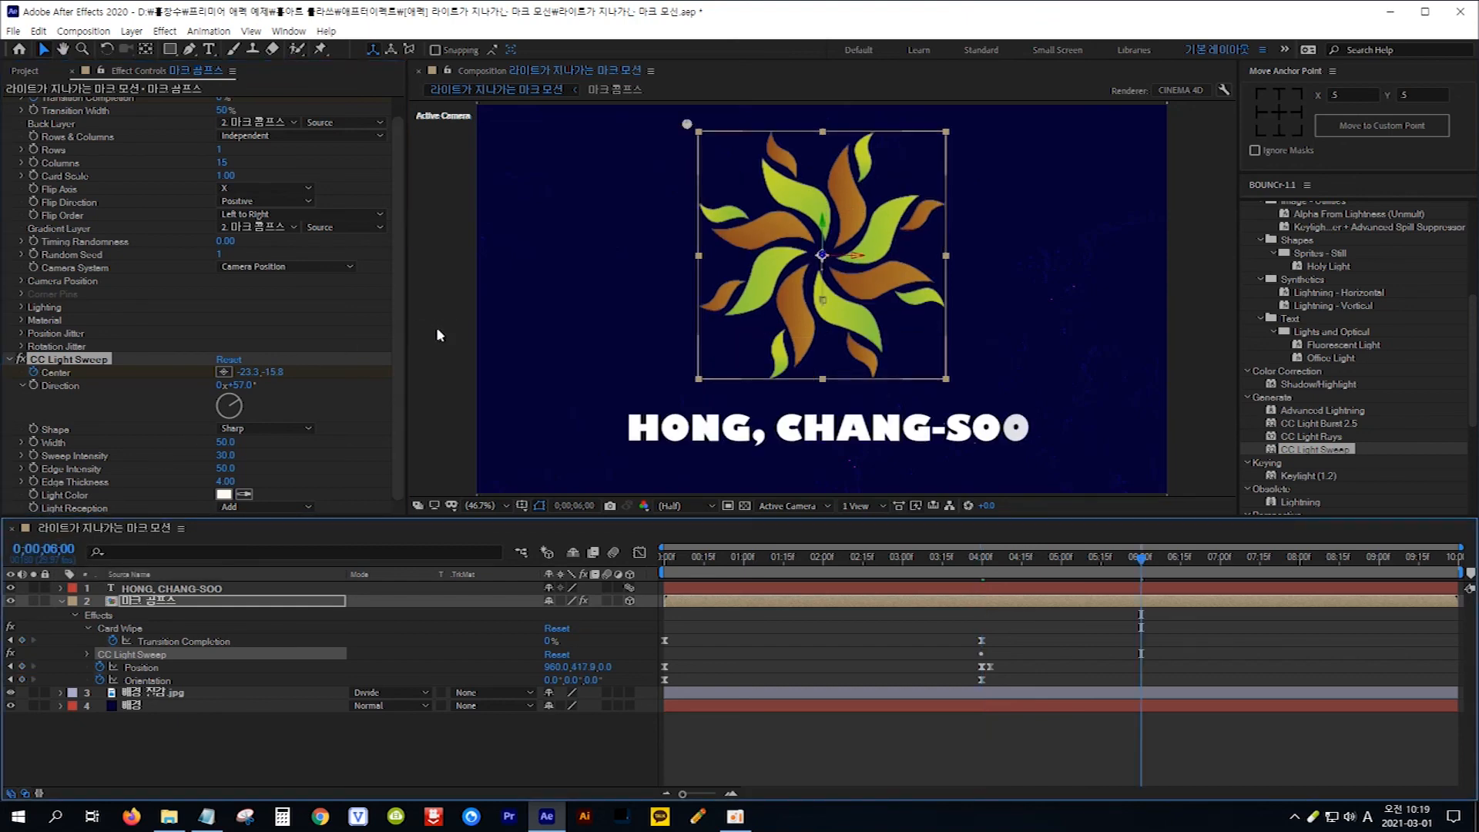
left_click_drag(687, 124, 951, 382)
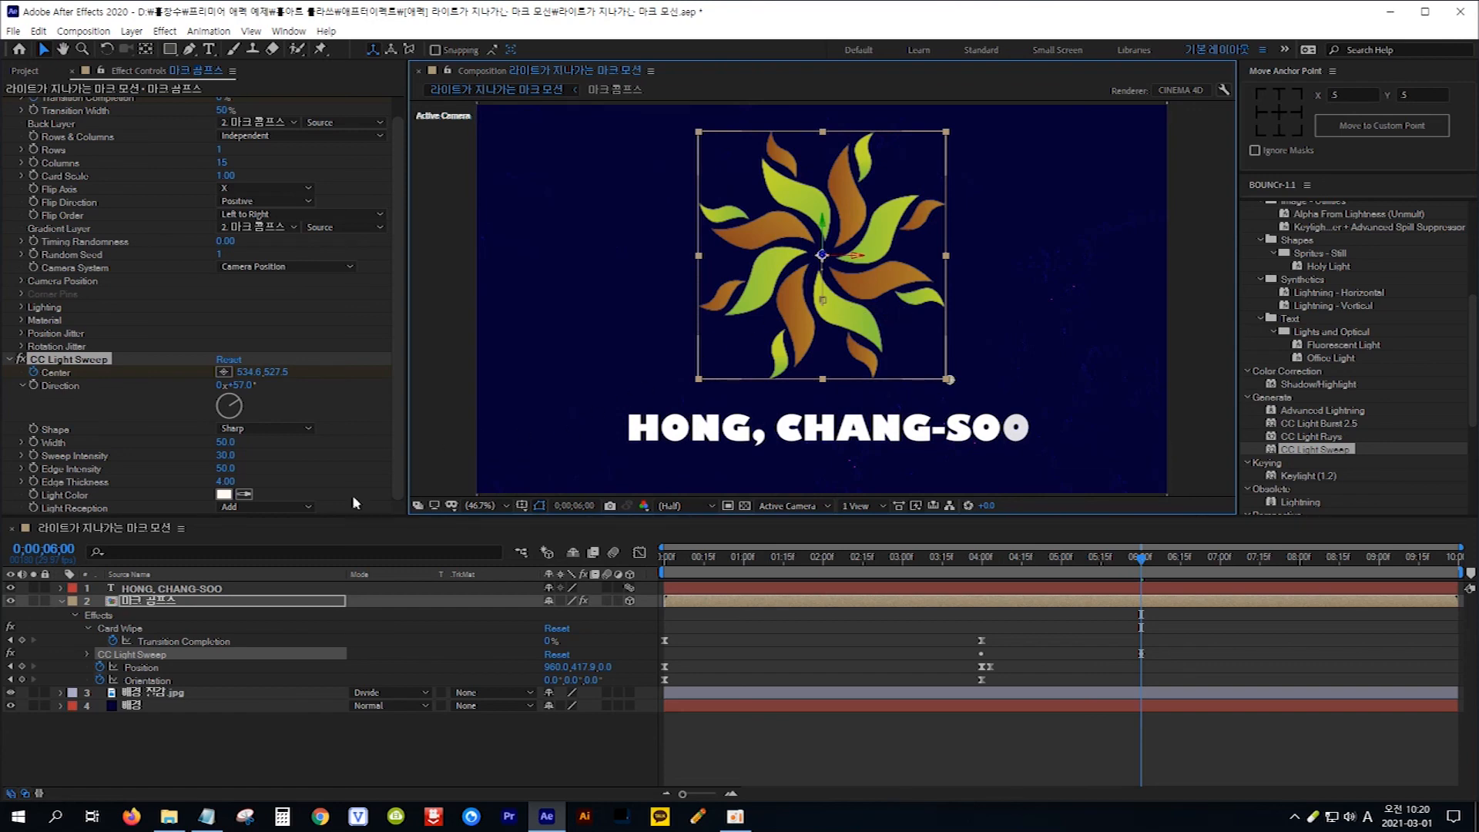
left_click(59, 549)
type("8.")
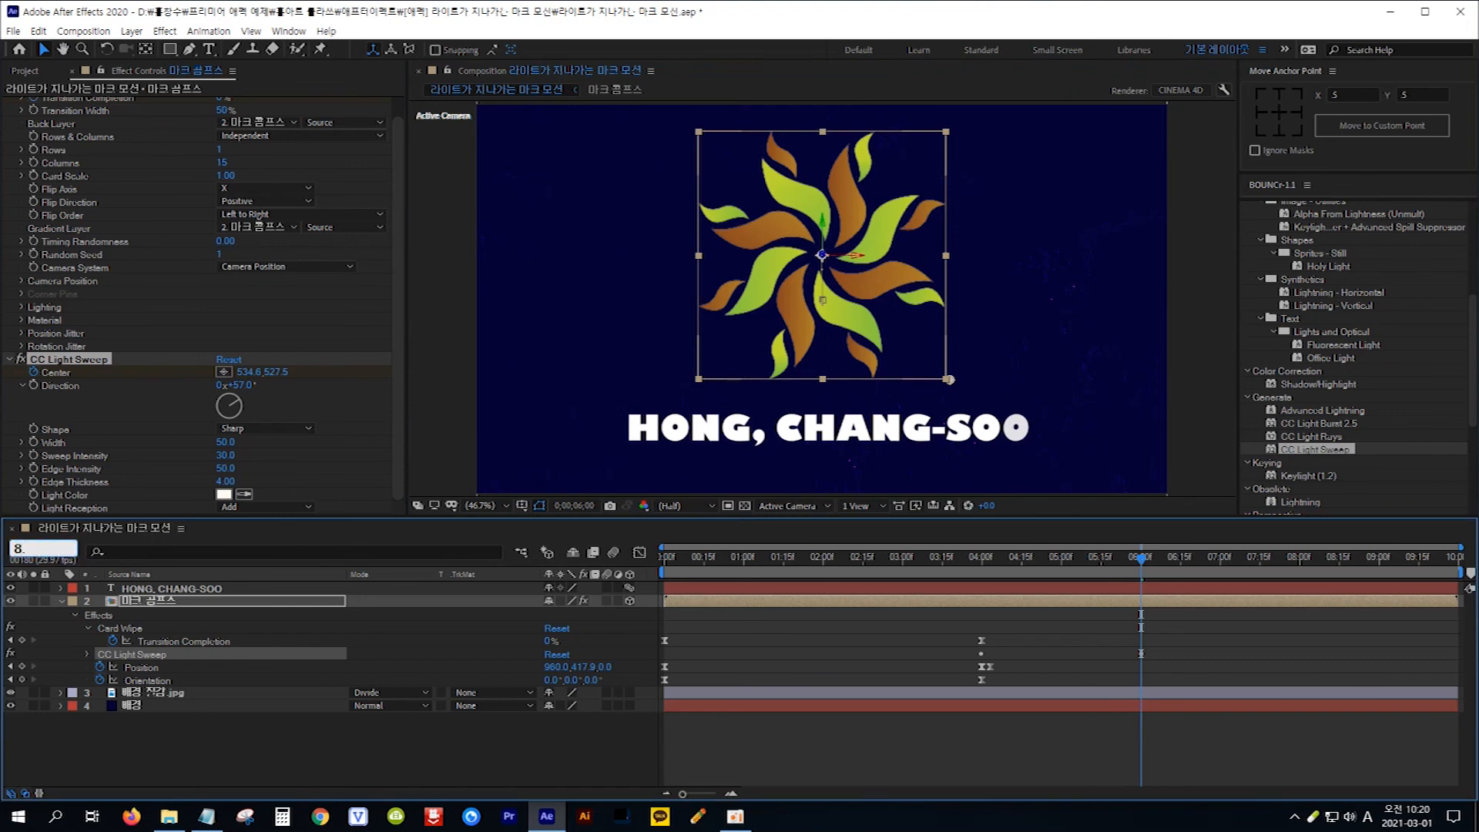
key("Return")
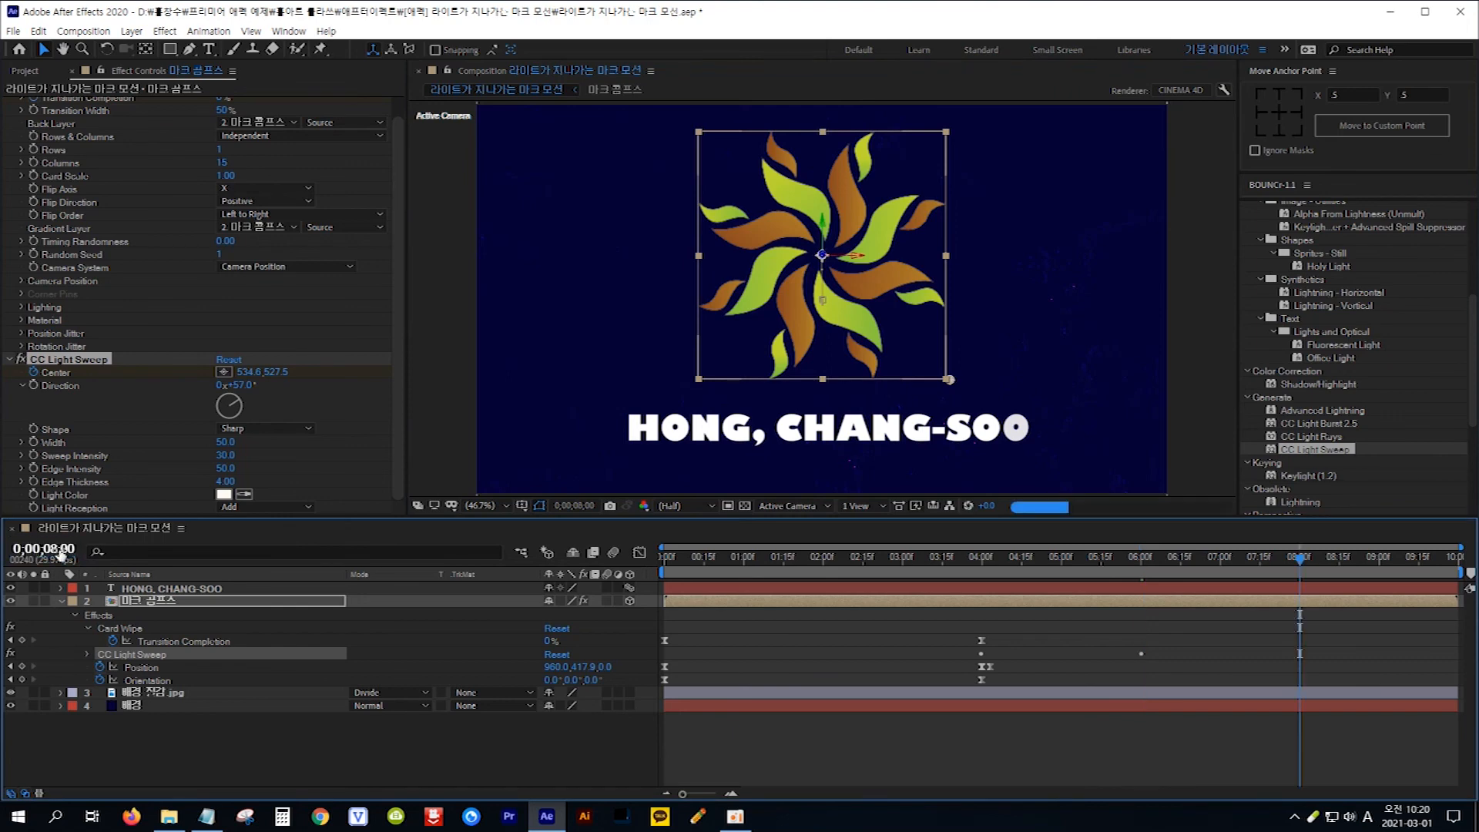
key("n")
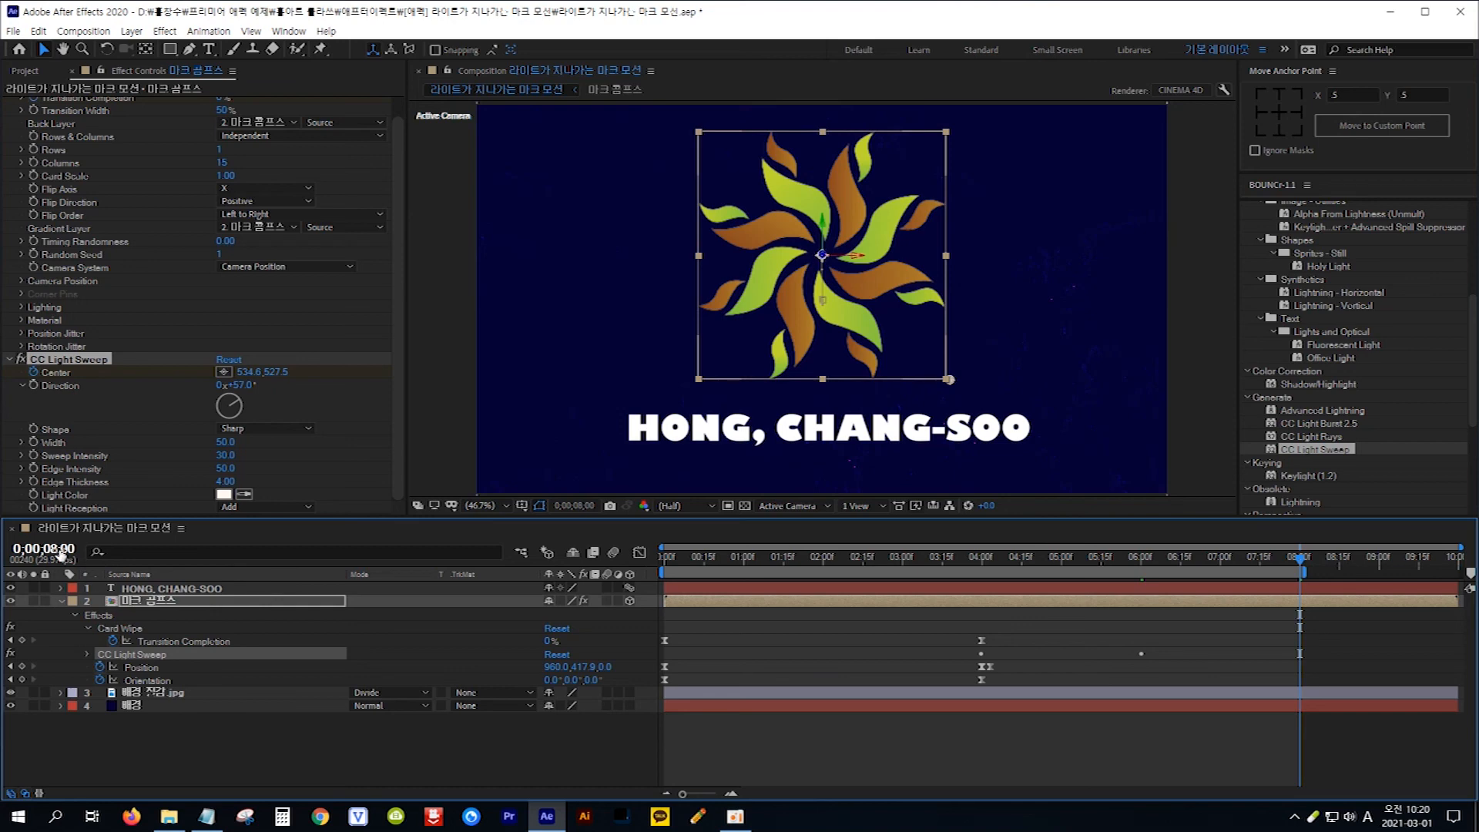
key("Home")
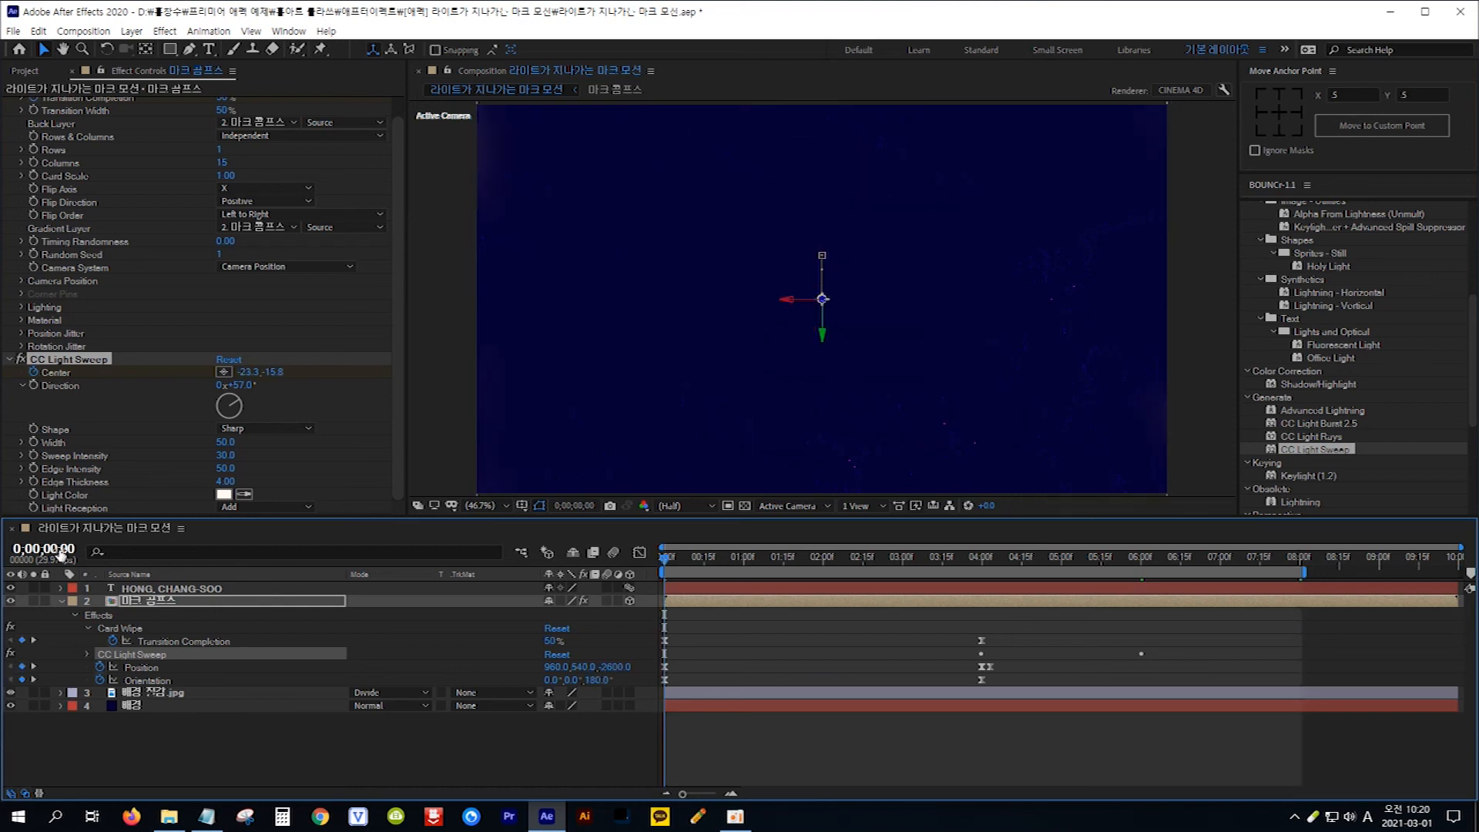